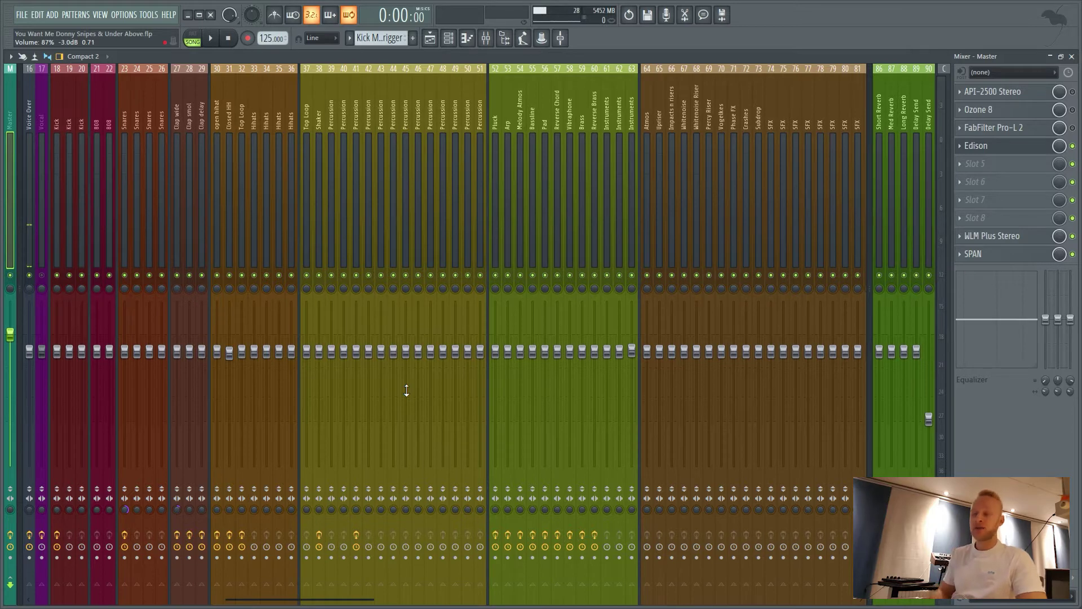
- Open kick-1's channel settings from the expanded Drums group and route it to the Master track
{"action": "left_click", "coordinate": [429, 38]}
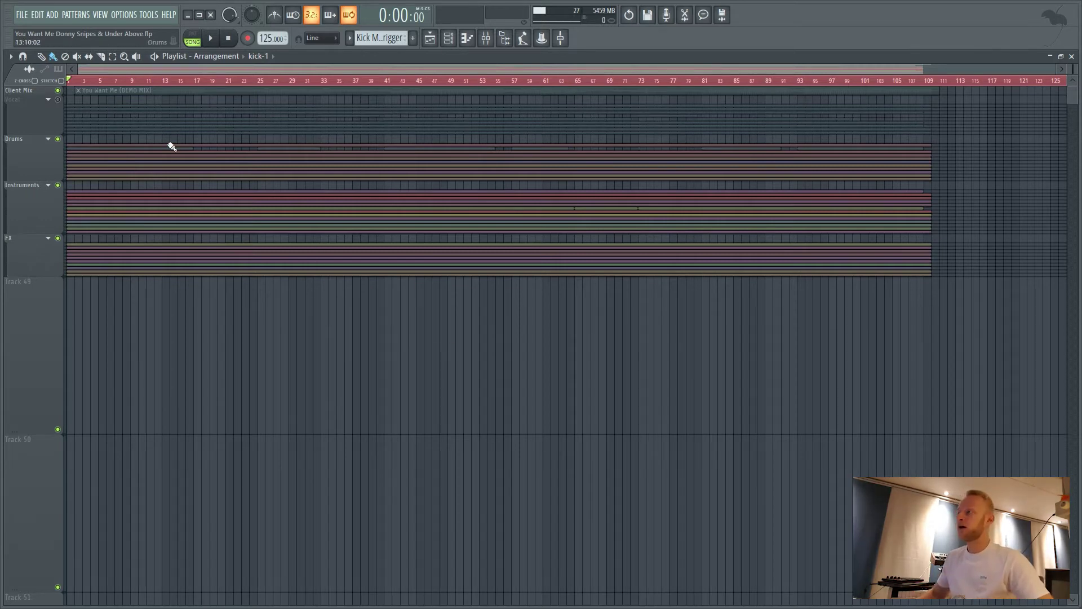
{"action": "left_click", "coordinate": [48, 139]}
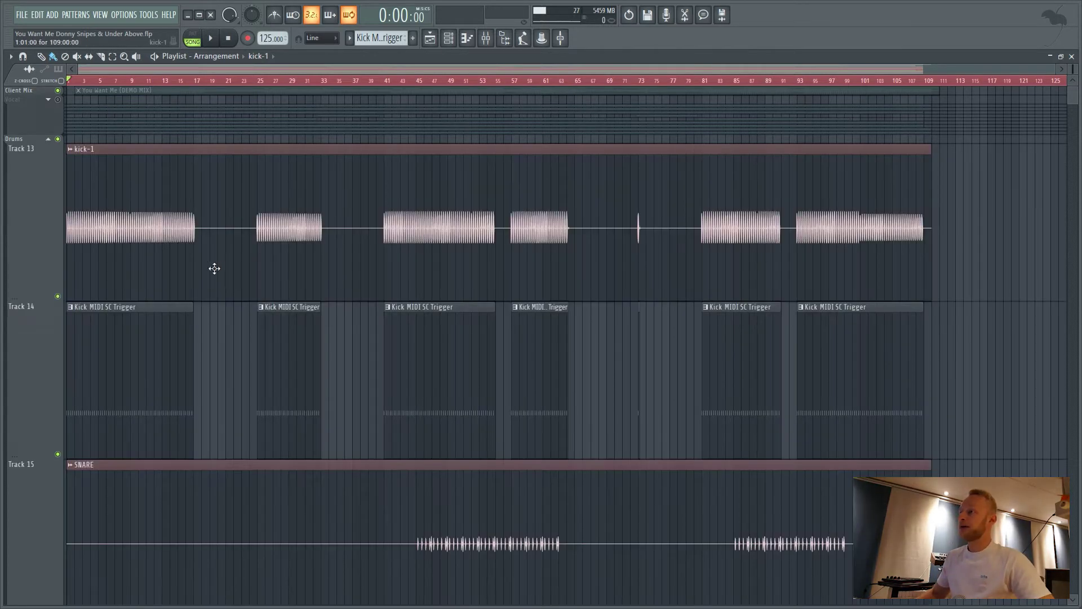
{"action": "double_click", "coordinate": [193, 228]}
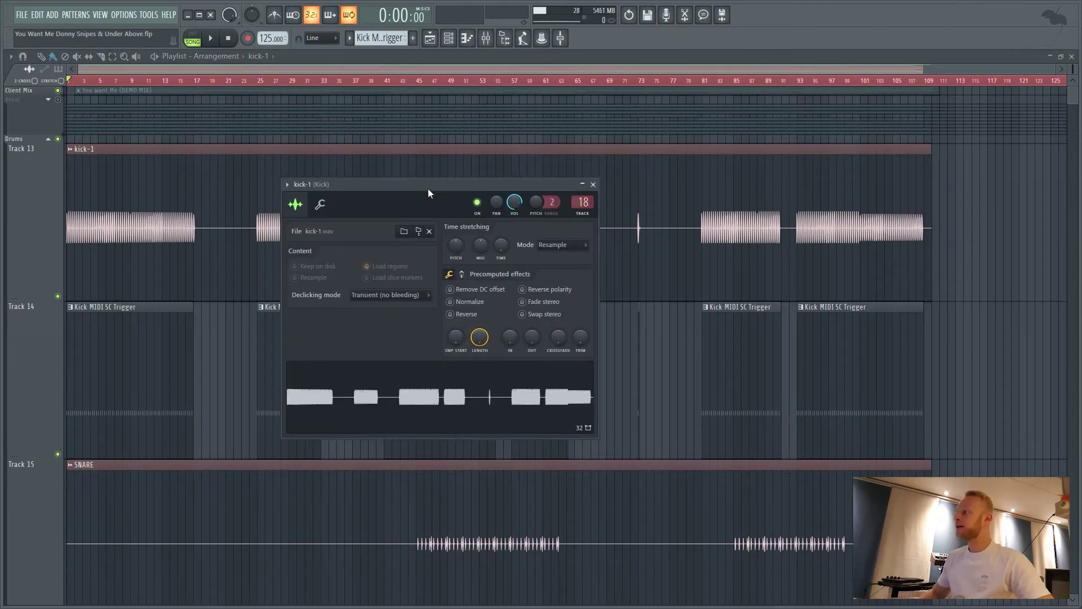
{"action": "left_click_drag", "start_coordinate": [428, 189], "coordinate": [378, 188]}
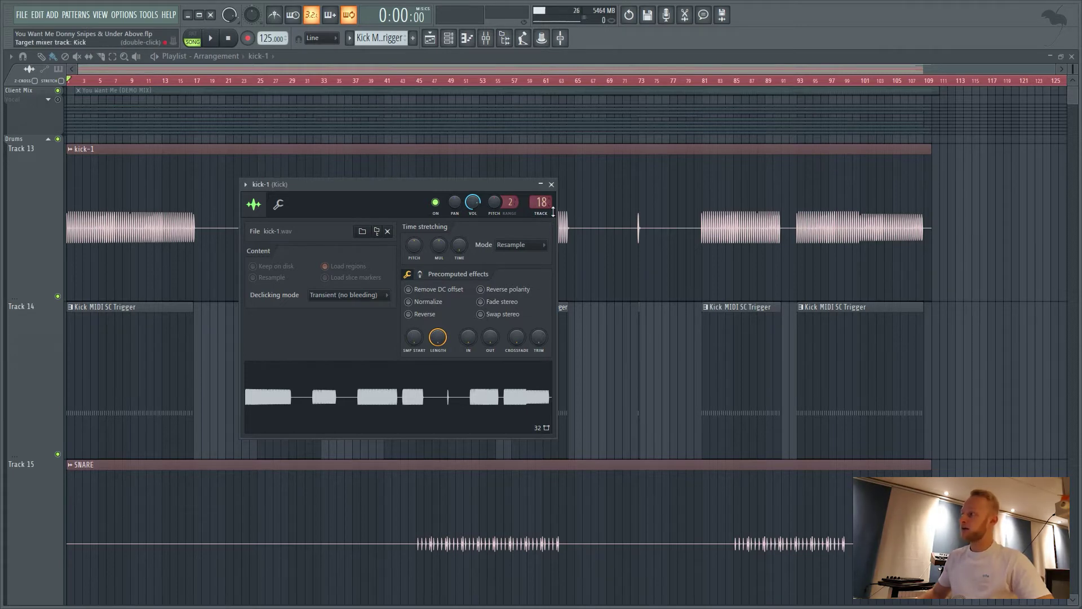
{"action": "left_click_drag", "start_coordinate": [551, 204], "coordinate": [550, 253]}
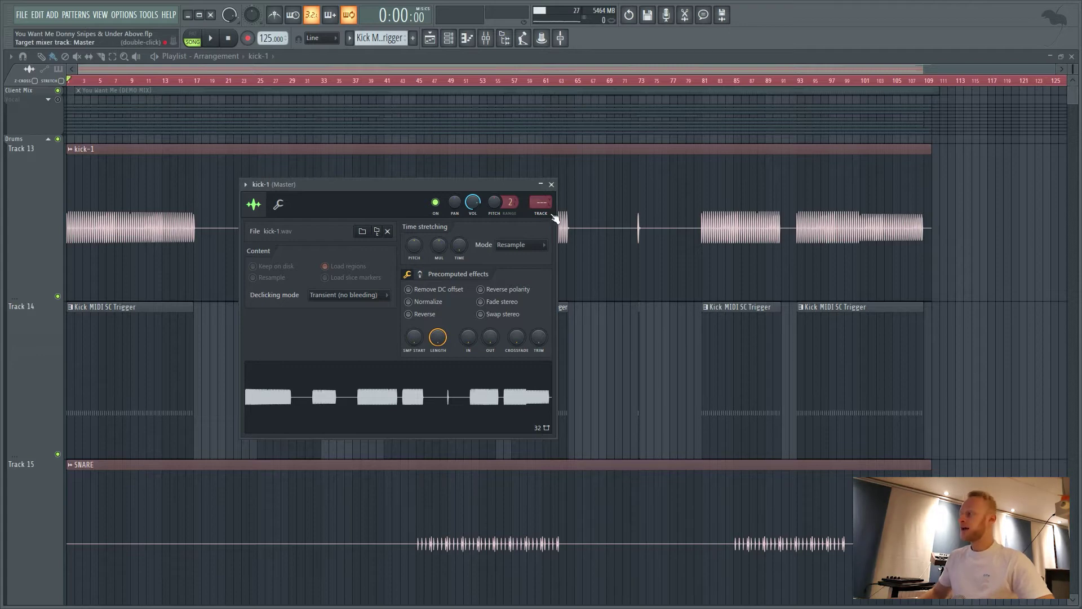
- Review the Vocal and Kick mixer inserts, then return to the playlist arrangement
{"action": "key", "text": "F9"}
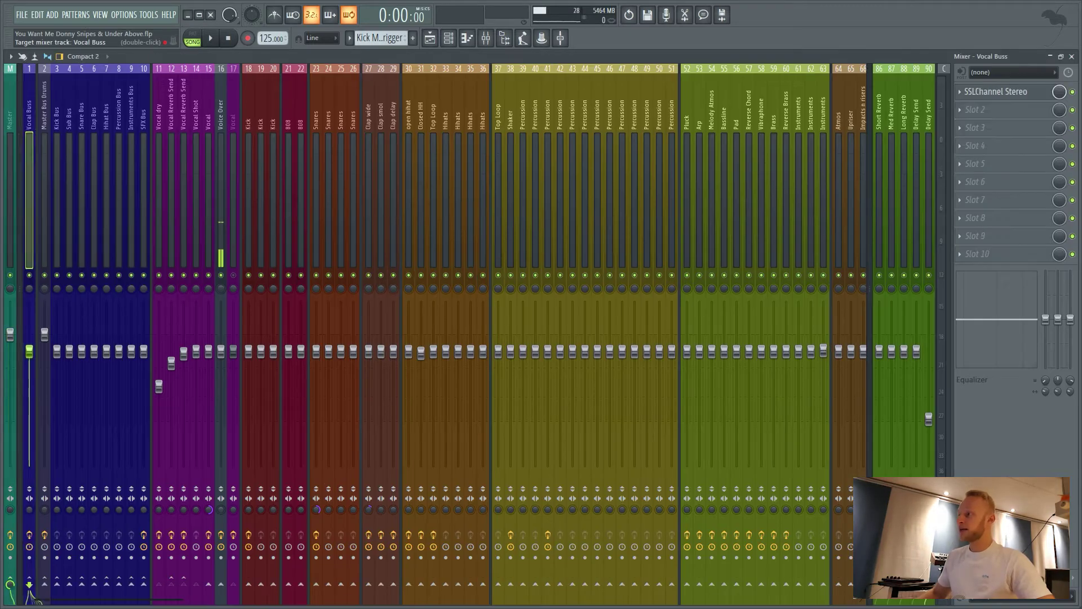
{"action": "key", "text": "Right"}
{"action": "key", "text": "Right"}
{"action": "key", "text": "Right"}
{"action": "key", "text": "Right"}
{"action": "key", "text": "Right"}
{"action": "key", "text": "Right"}
{"action": "key", "text": "Right"}
{"action": "key", "text": "Right"}
{"action": "key", "text": "Right"}
{"action": "key", "text": "Right"}
{"action": "key", "text": "Right"}
{"action": "key", "text": "Right"}
{"action": "key", "text": "Right"}
{"action": "key", "text": "Right"}
{"action": "key", "text": "Right"}
{"action": "key", "text": "Right"}
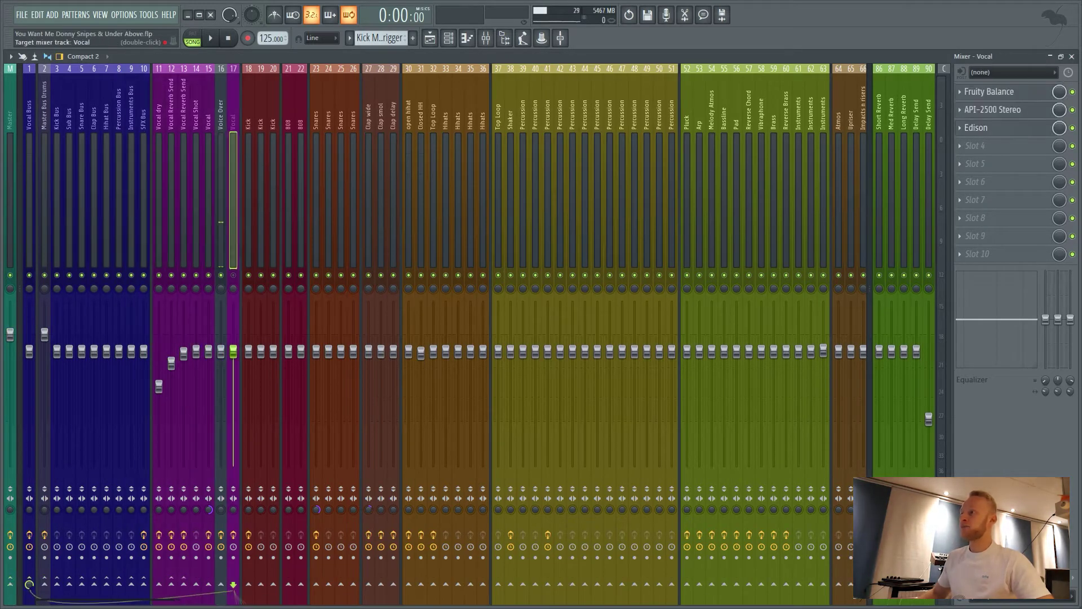
{"action": "key", "text": "Right"}
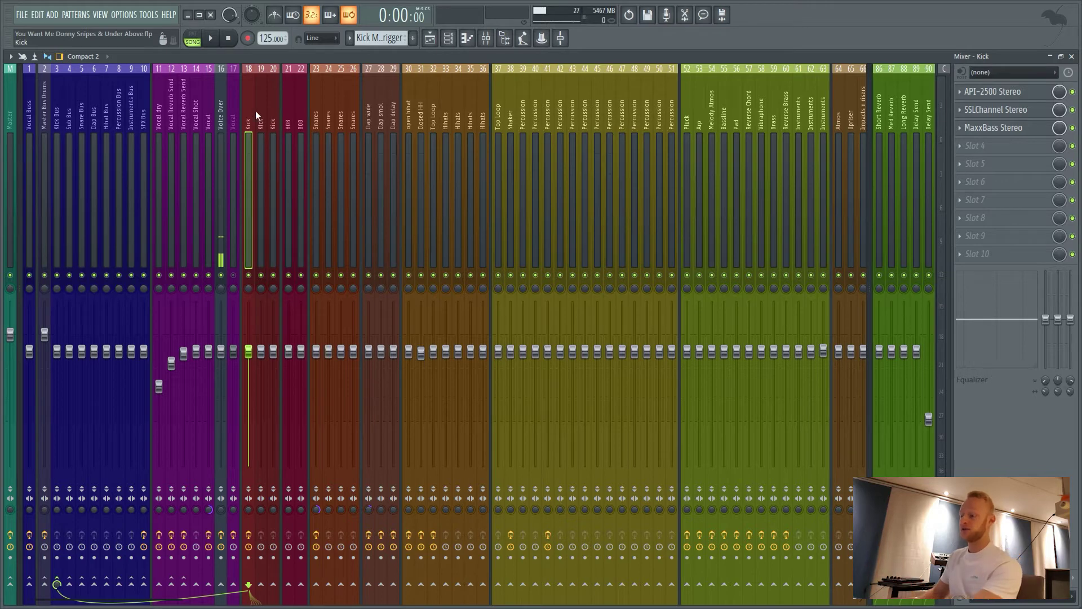
{"action": "key", "text": "F5"}
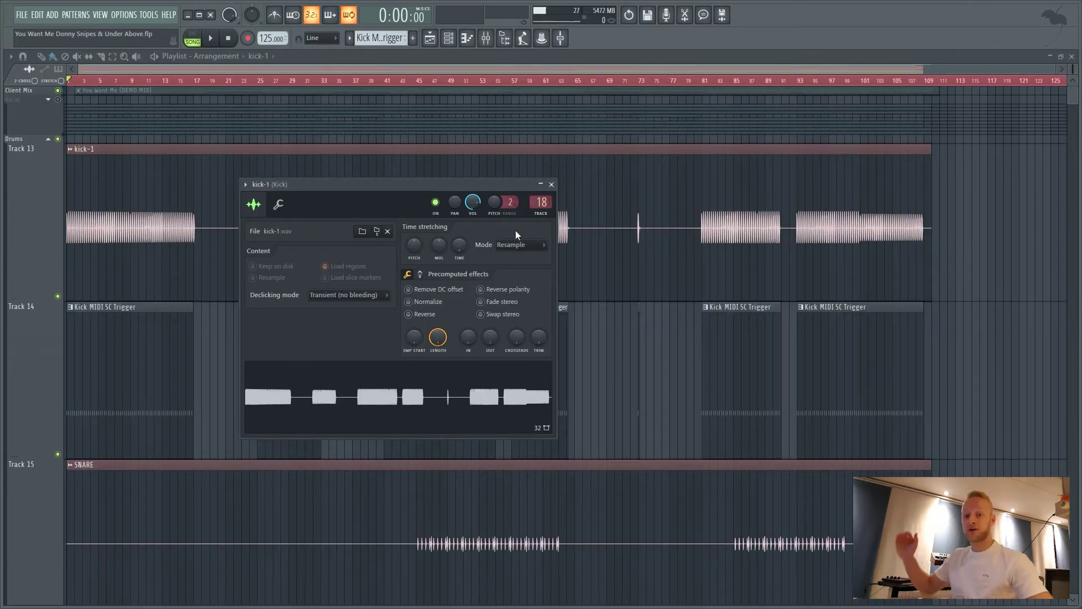
{"action": "key", "text": "F9"}
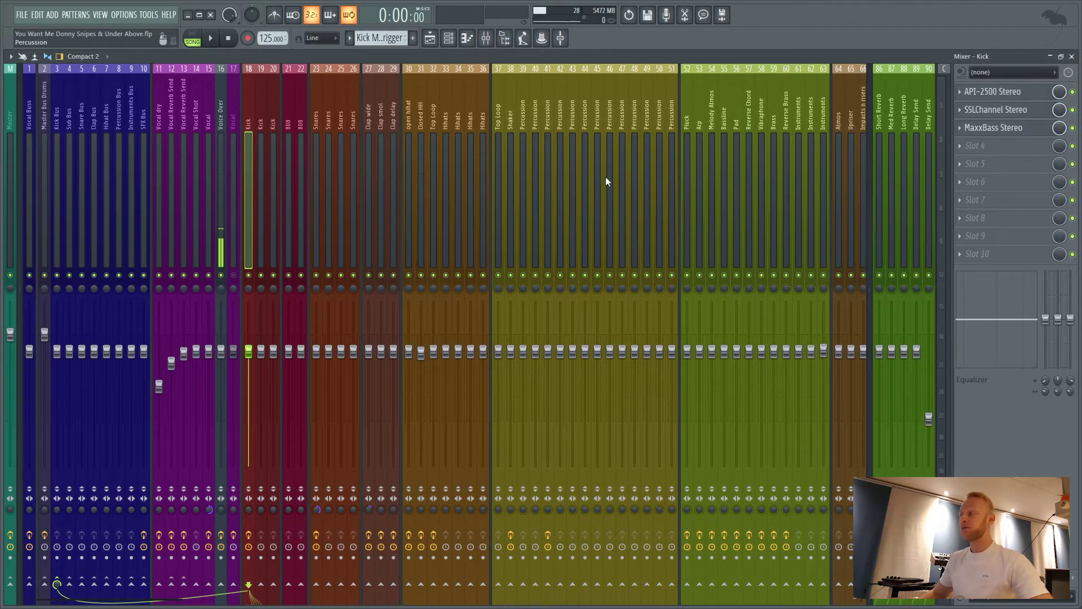
{"action": "scroll", "coordinate": [222, 192], "scroll_direction": "right", "scroll_amount": 5}
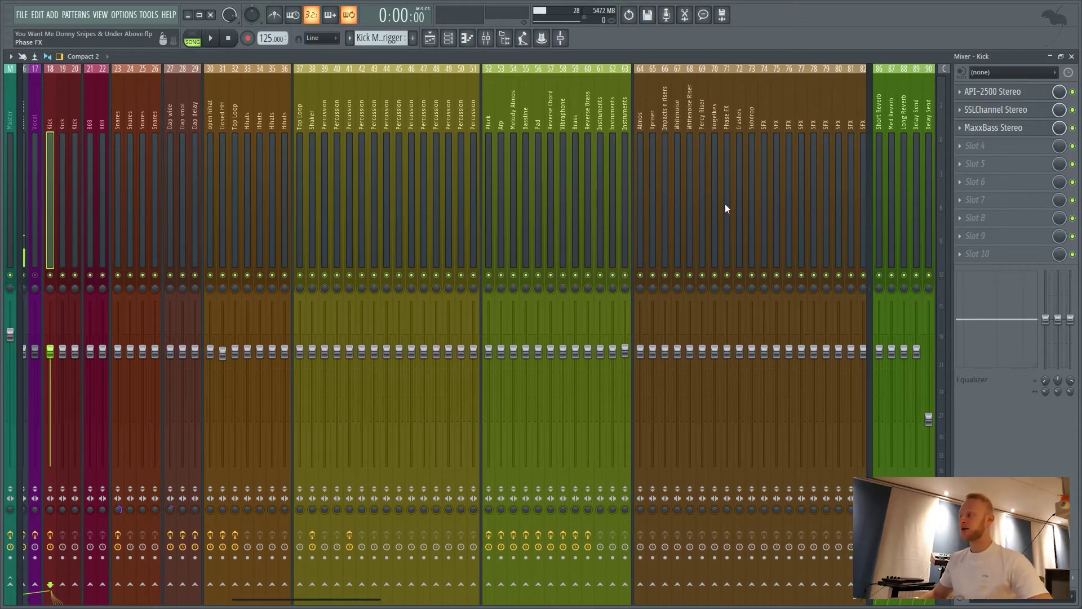
{"action": "left_click", "coordinate": [429, 38]}
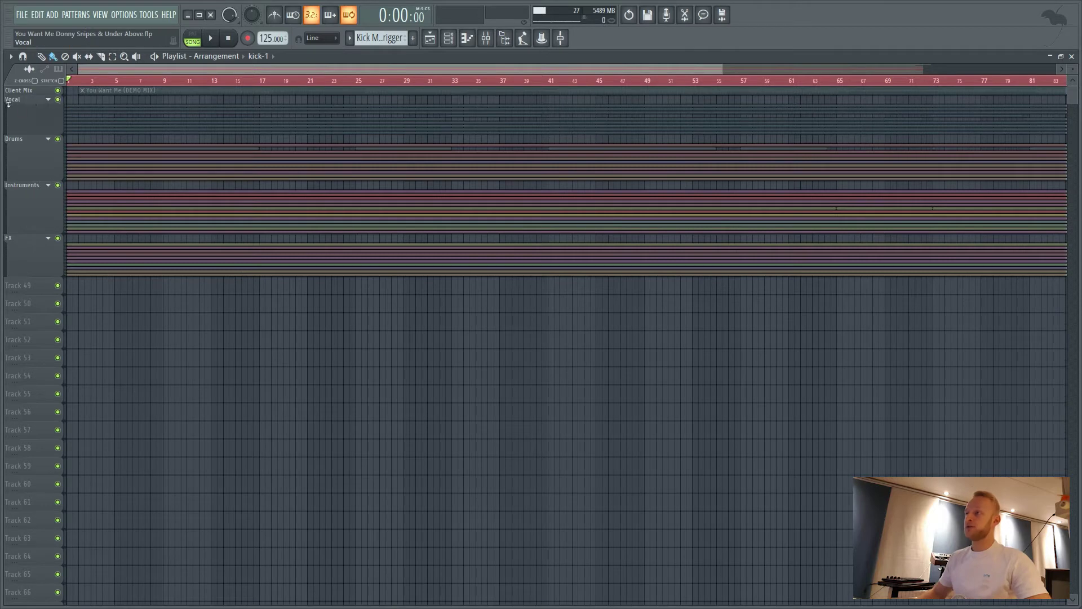
- Mute the Vocal track in the playlist
{"action": "left_click", "coordinate": [58, 100]}
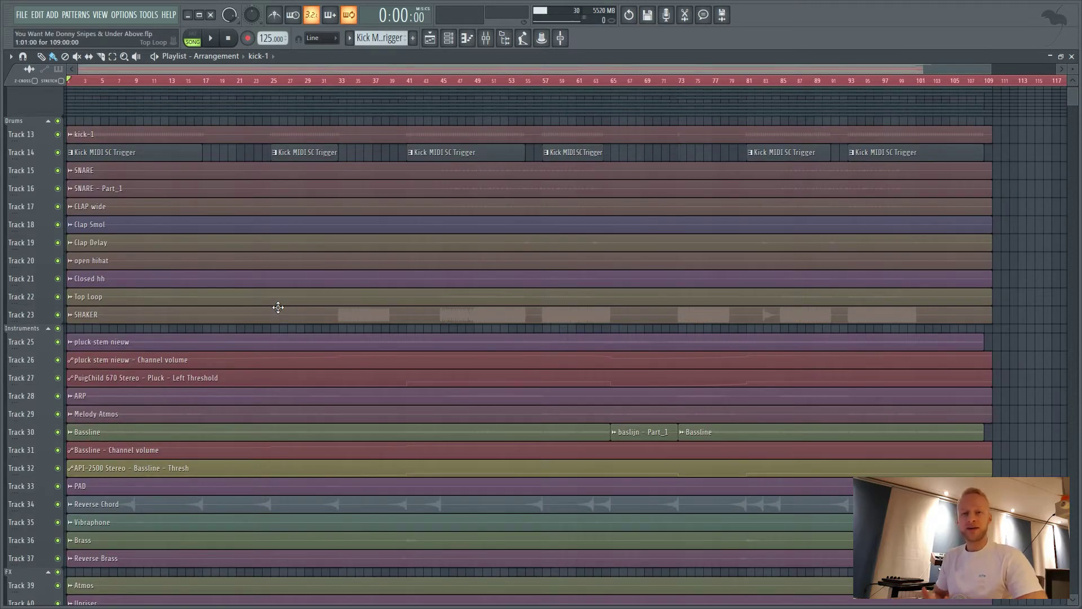
- Group Track 39 (Atmos) with the FX header track above it
{"action": "scroll", "coordinate": [277, 308], "scroll_direction": "down", "scroll_amount": 4}
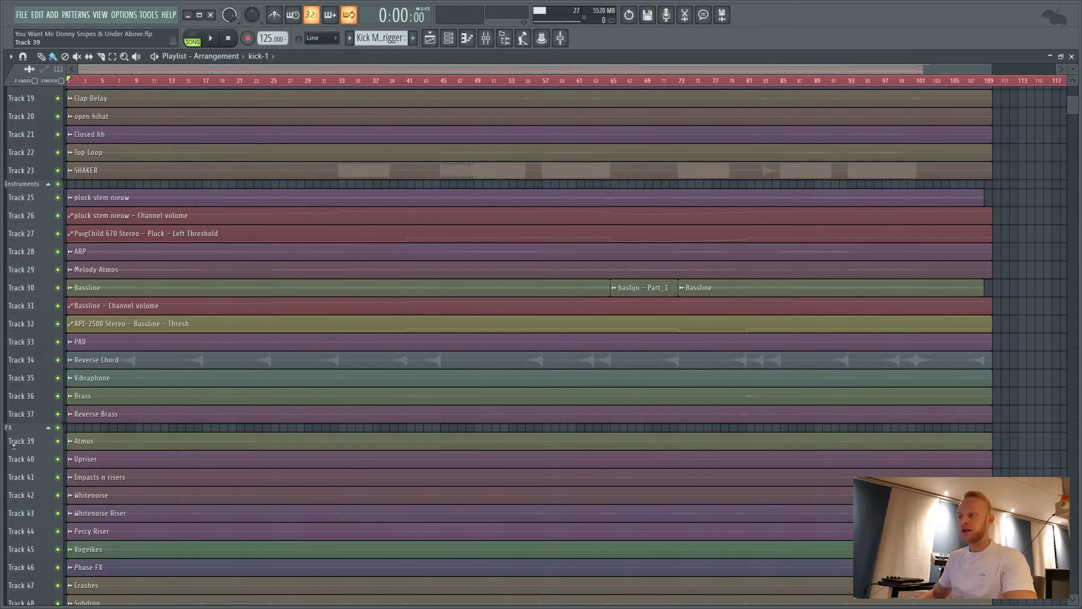
{"action": "right_click", "coordinate": [32, 440]}
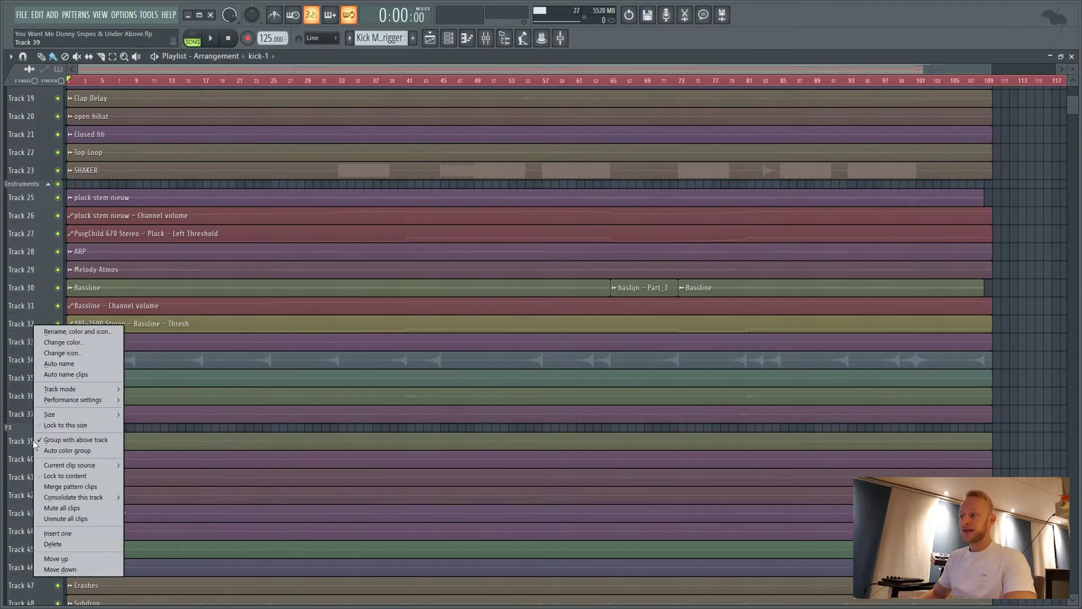
{"action": "left_click", "coordinate": [90, 440]}
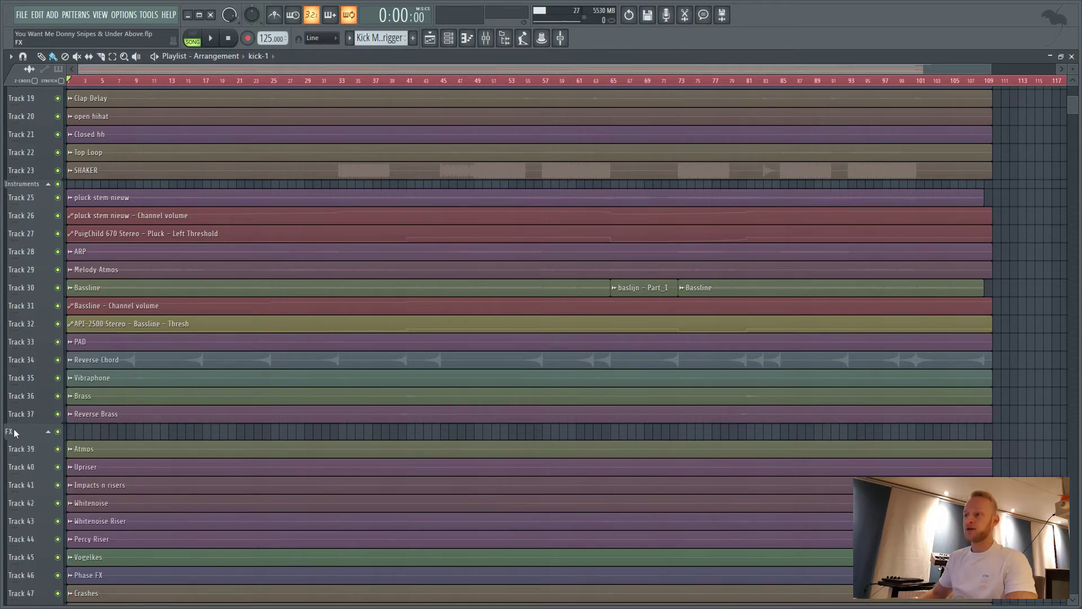
- Collapse the FX, Instruments and Drums groups in the playlist
{"action": "left_click", "coordinate": [48, 432]}
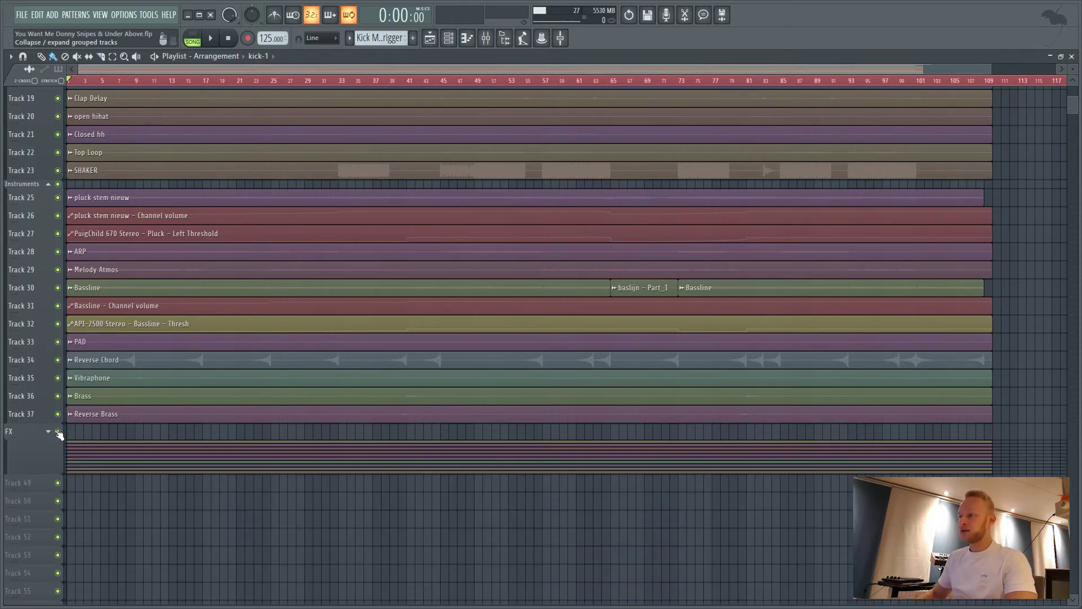
{"action": "scroll", "coordinate": [57, 236], "scroll_direction": "up", "scroll_amount": 3}
{"action": "left_click", "coordinate": [48, 246]}
{"action": "scroll", "coordinate": [51, 120], "scroll_direction": "up", "scroll_amount": 5}
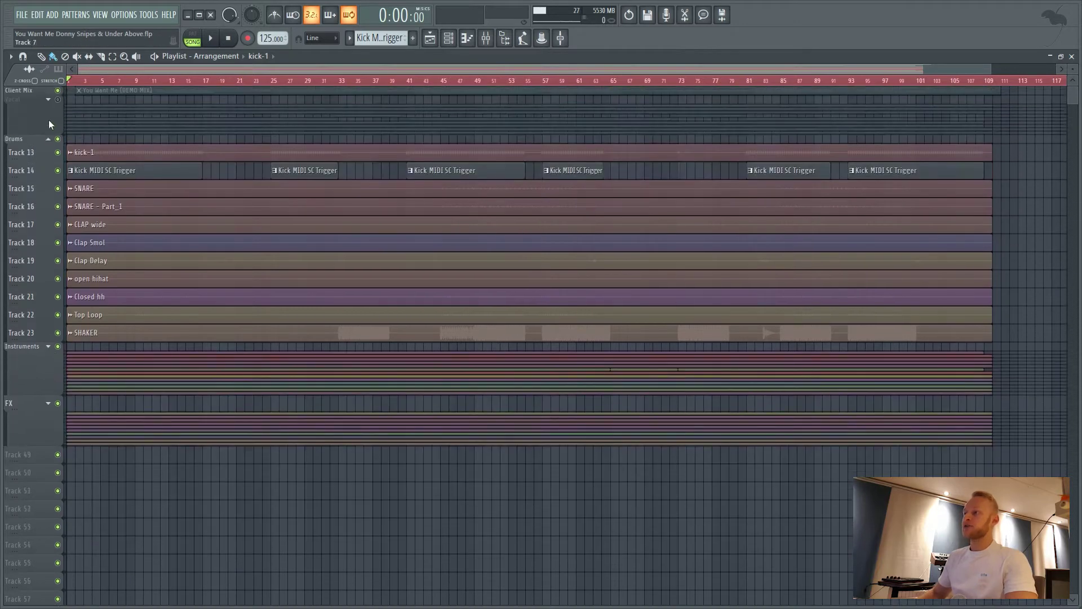
{"action": "left_click", "coordinate": [47, 139]}
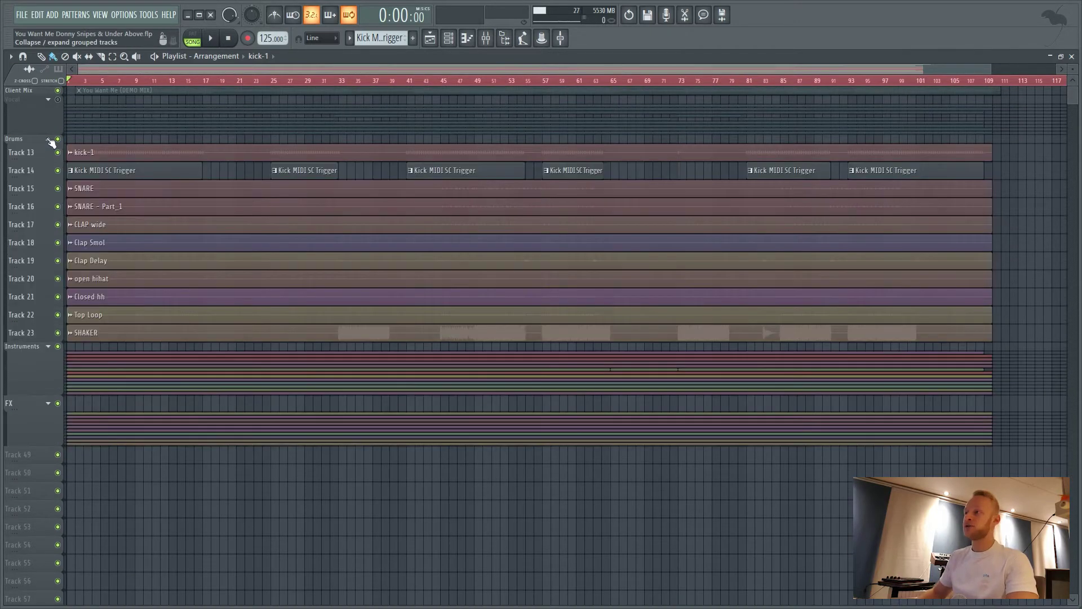
{"action": "left_click", "coordinate": [48, 139]}
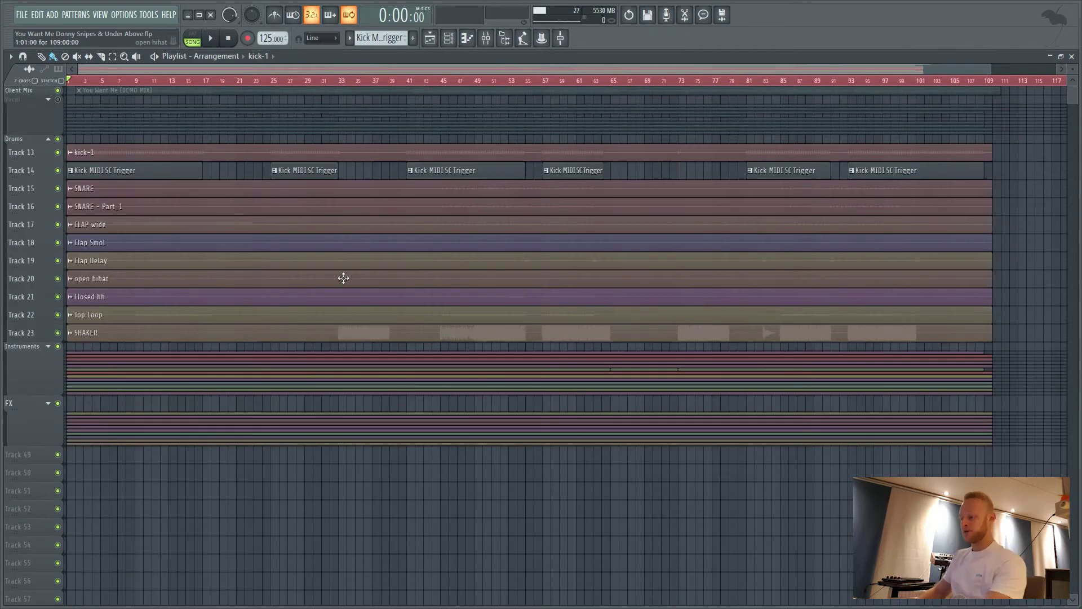
{"action": "scroll", "coordinate": [338, 274], "scroll_direction": "up", "scroll_amount": 4}
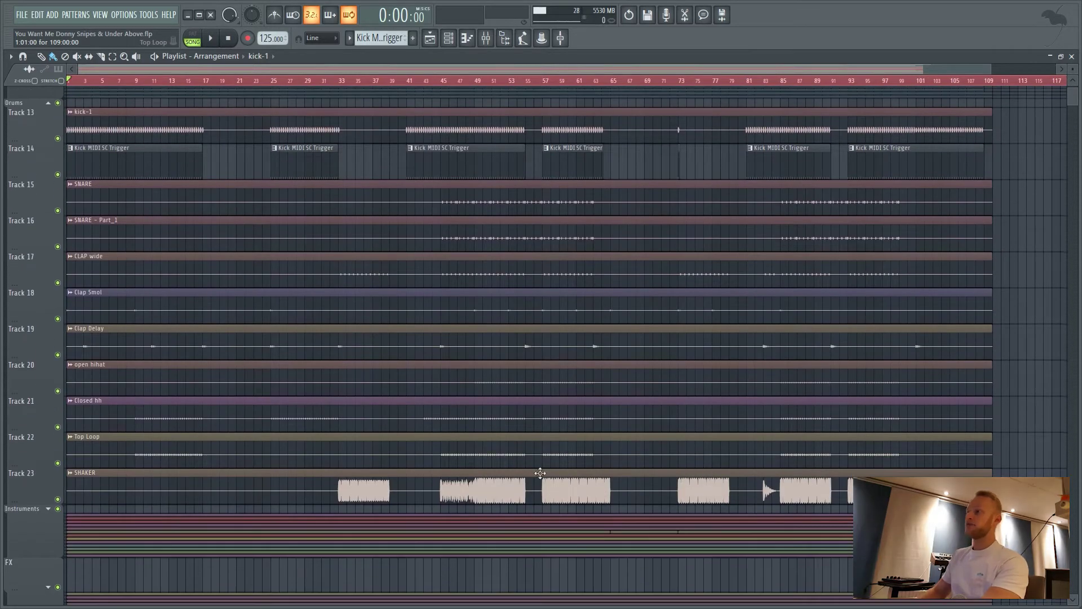
{"action": "left_click", "coordinate": [50, 103]}
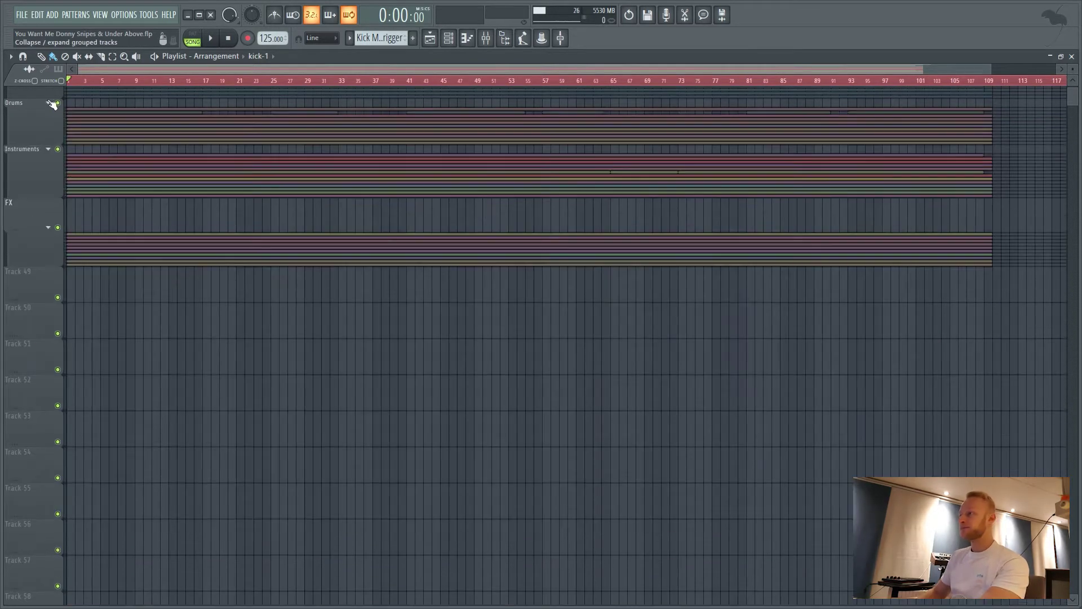
{"action": "scroll", "coordinate": [259, 294], "scroll_direction": "up", "scroll_amount": 4}
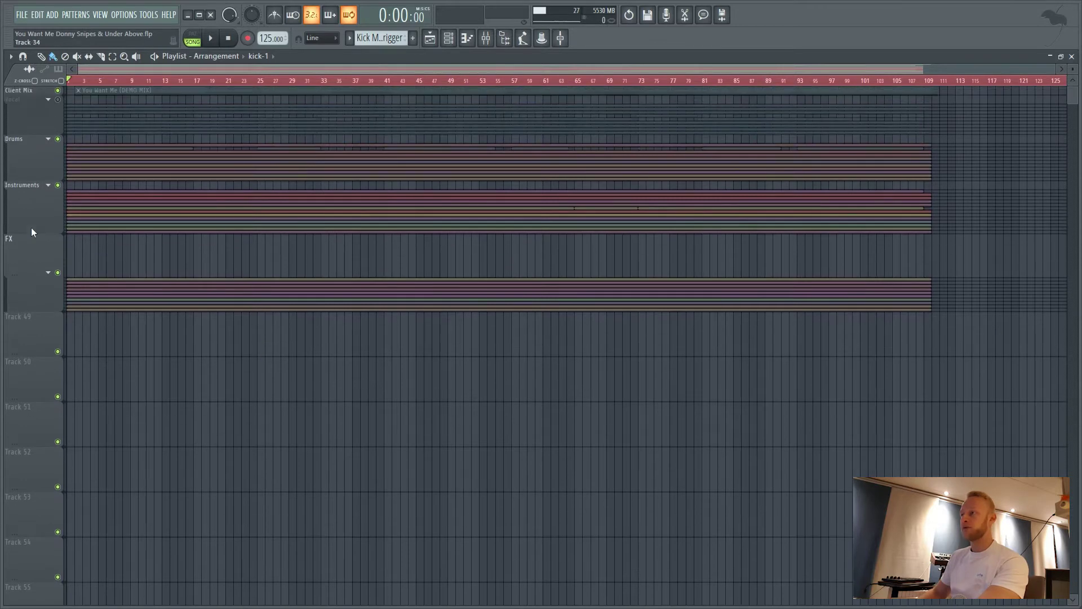
{"action": "left_click", "coordinate": [48, 273]}
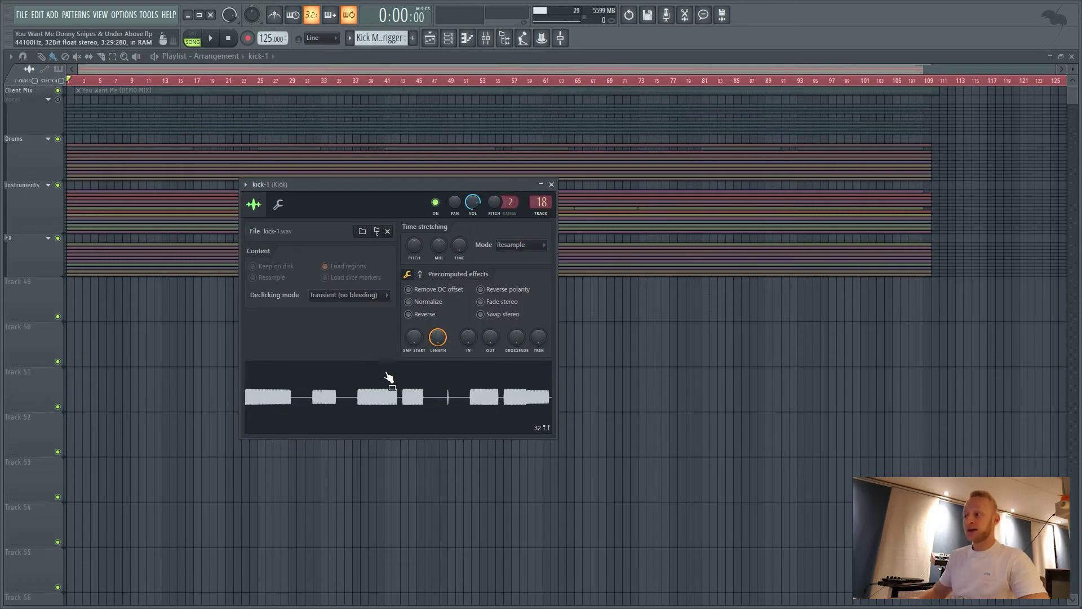
- Show the mixer's Kick insert with its API-2500, SSLChannel and MaxxBass chain
{"action": "key", "text": "F9"}
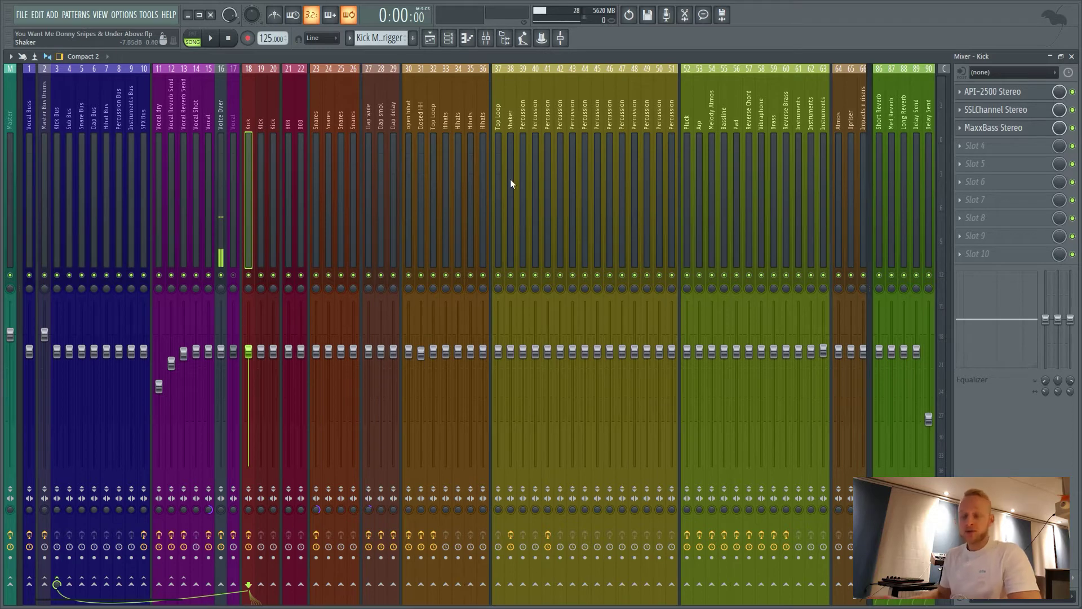
- Return to the playlist and expand the Drums group to show its tracks
{"action": "left_click", "coordinate": [429, 38]}
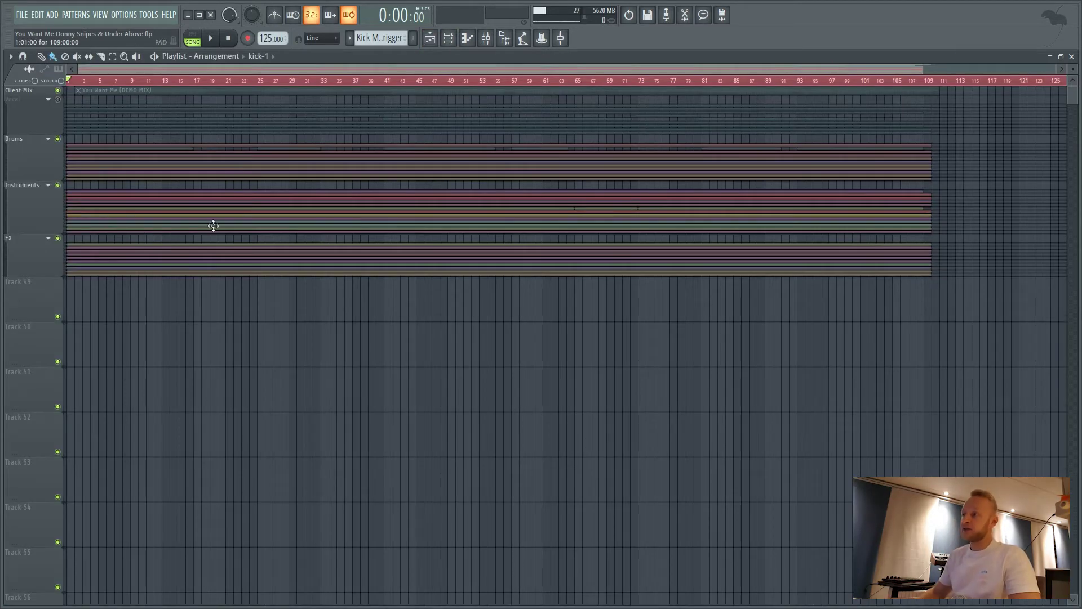
{"action": "left_click", "coordinate": [49, 139]}
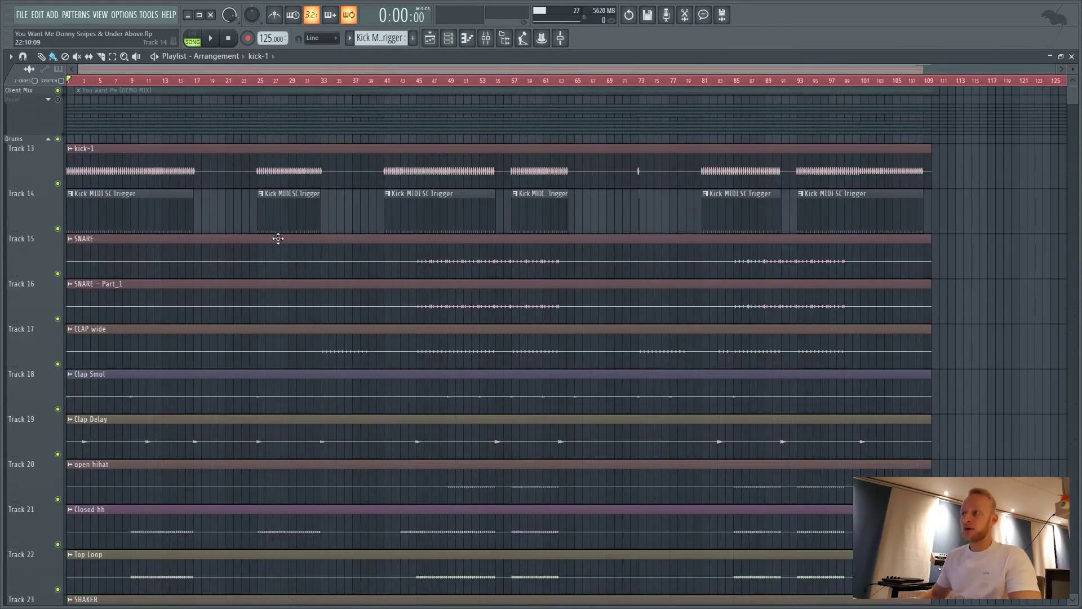
{"action": "scroll", "coordinate": [387, 282], "scroll_direction": "down", "scroll_amount": 2}
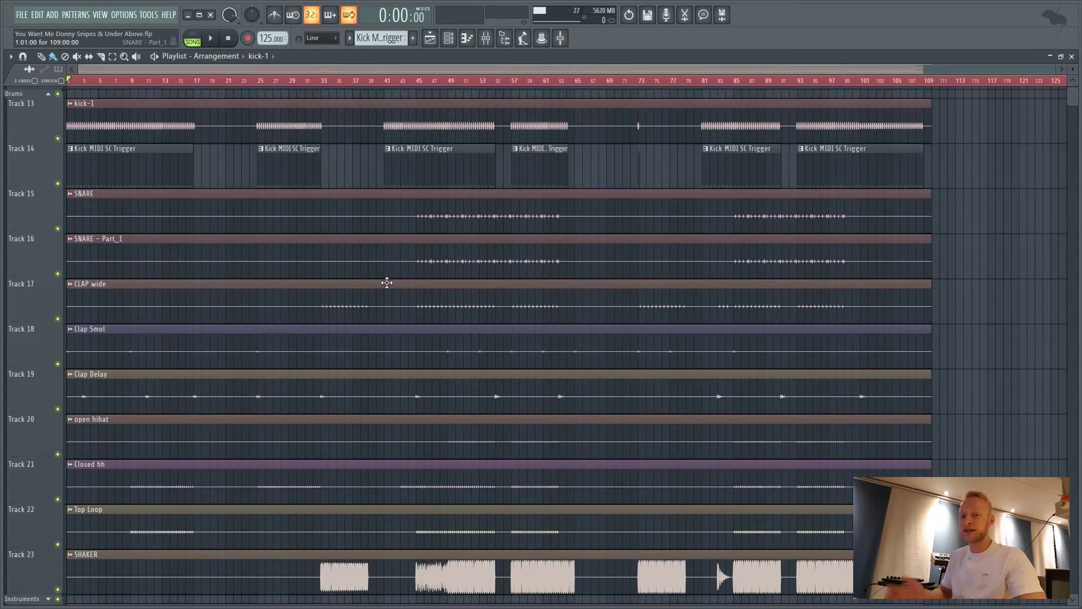
{"action": "scroll", "coordinate": [169, 220], "scroll_direction": "up", "scroll_amount": 1}
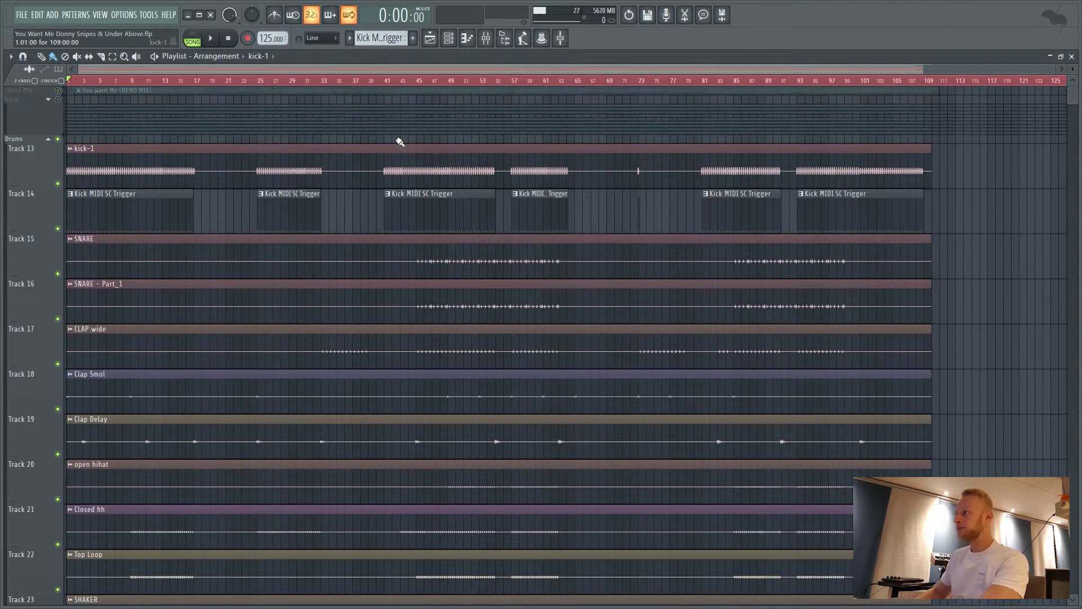
- Select every clip in the arrangement and play the song from bar 57
{"action": "key", "text": "ctrl+a"}
{"action": "key", "text": "space"}
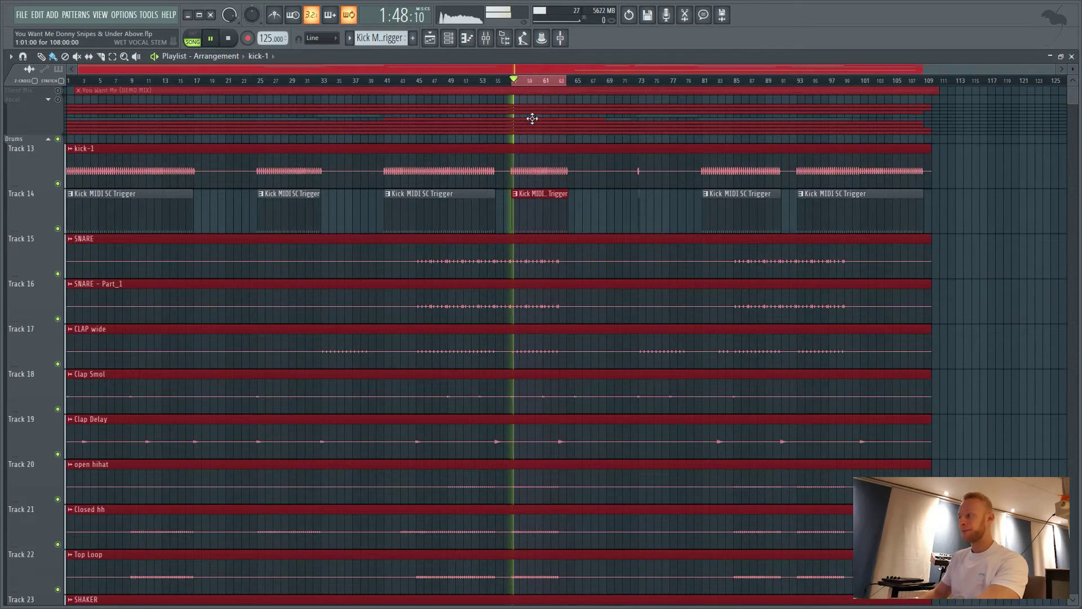
{"action": "scroll", "coordinate": [533, 351], "scroll_direction": "down", "scroll_amount": 3}
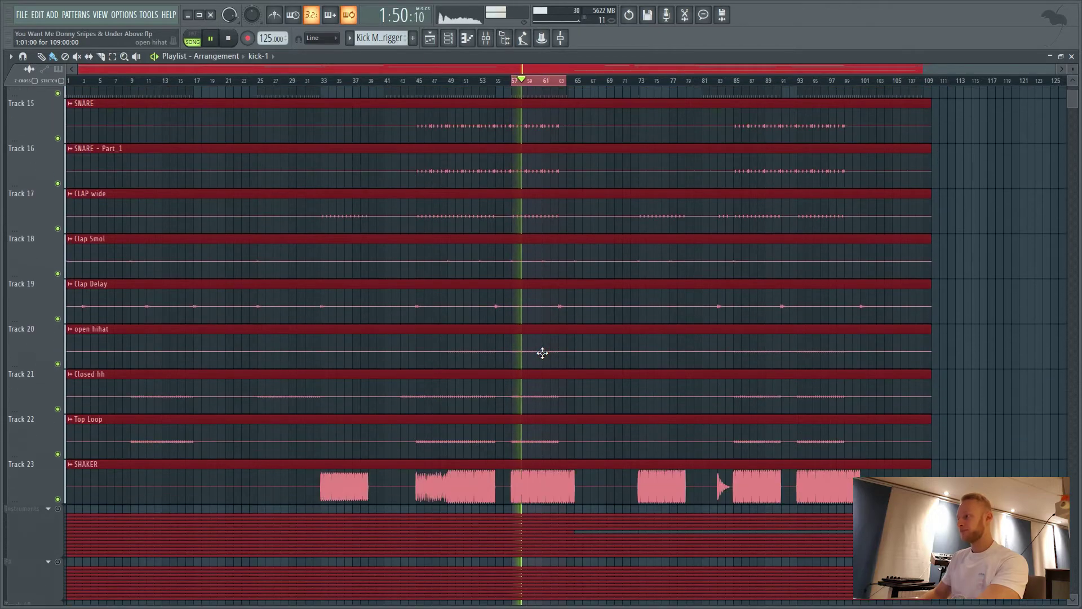
{"action": "scroll", "coordinate": [542, 353], "scroll_direction": "up", "scroll_amount": 1}
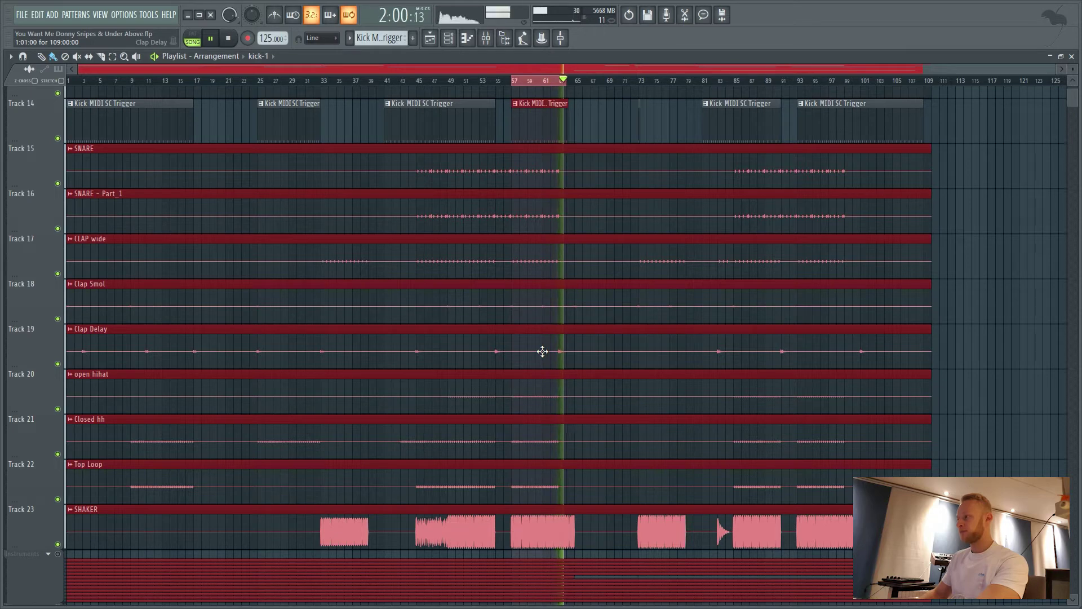
- Stop playback and scroll the playlist down to the SHAKER track
{"action": "key", "text": "space"}
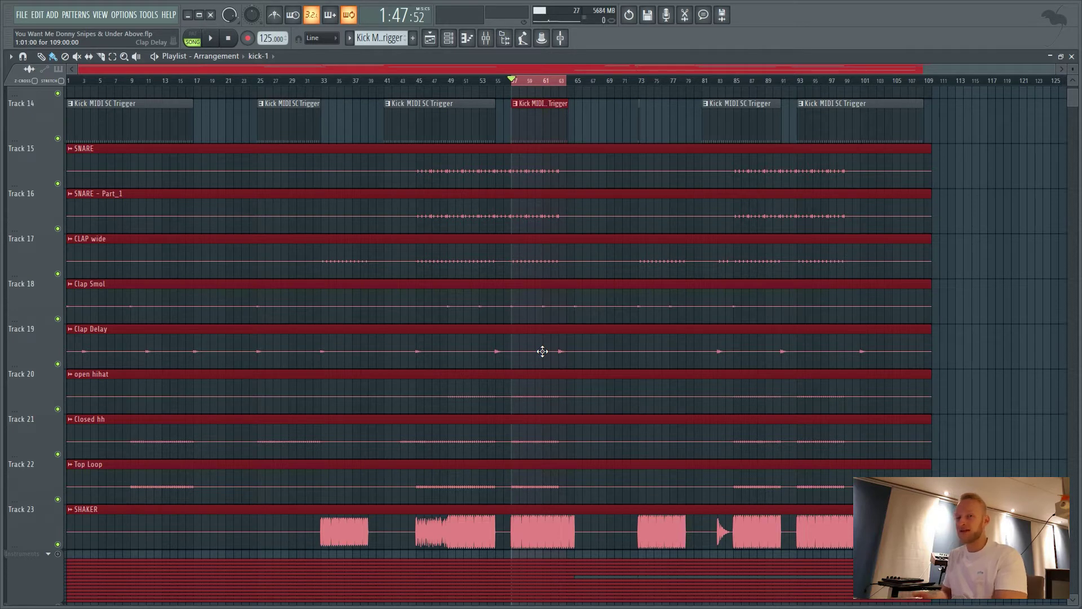
{"action": "scroll", "coordinate": [544, 366], "scroll_direction": "down", "scroll_amount": 1}
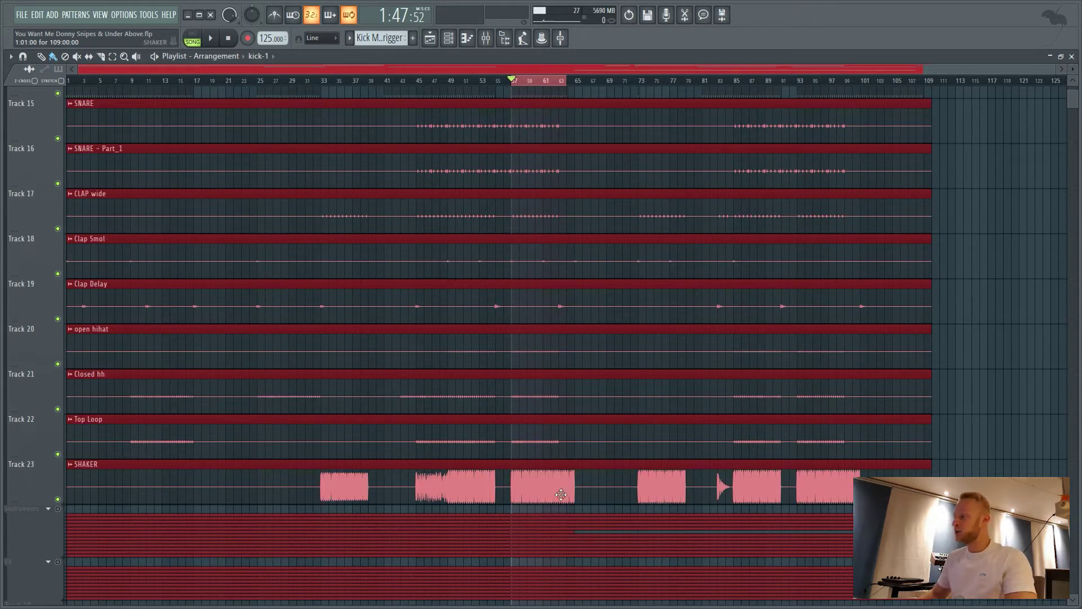
- Check the SHAKER channel settings, then solo Track 23 (SHAKER) and listen
{"action": "double_click", "coordinate": [517, 490]}
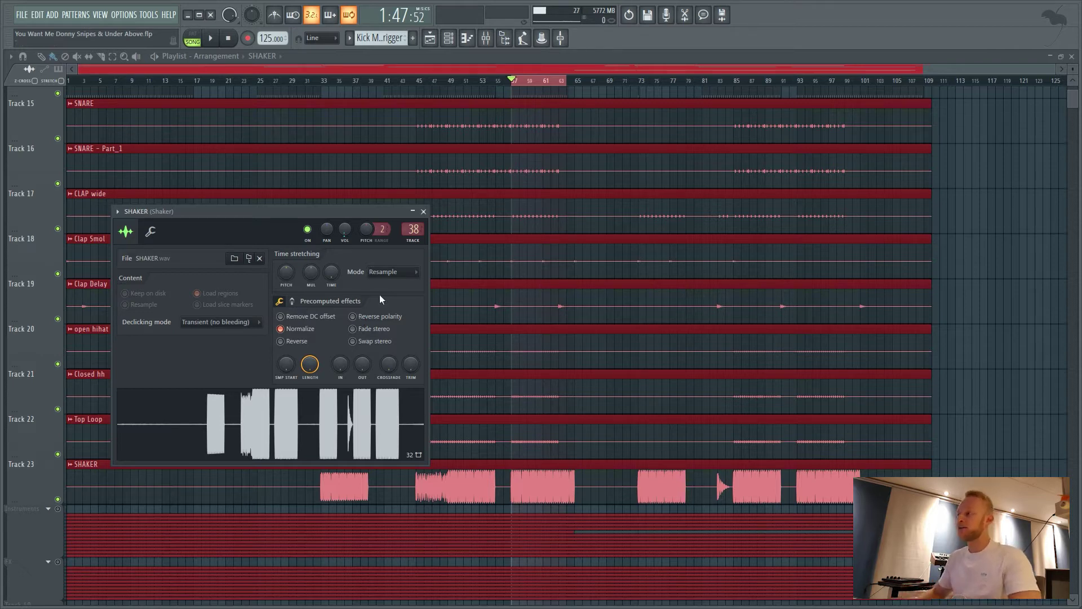
{"action": "key", "text": "Escape"}
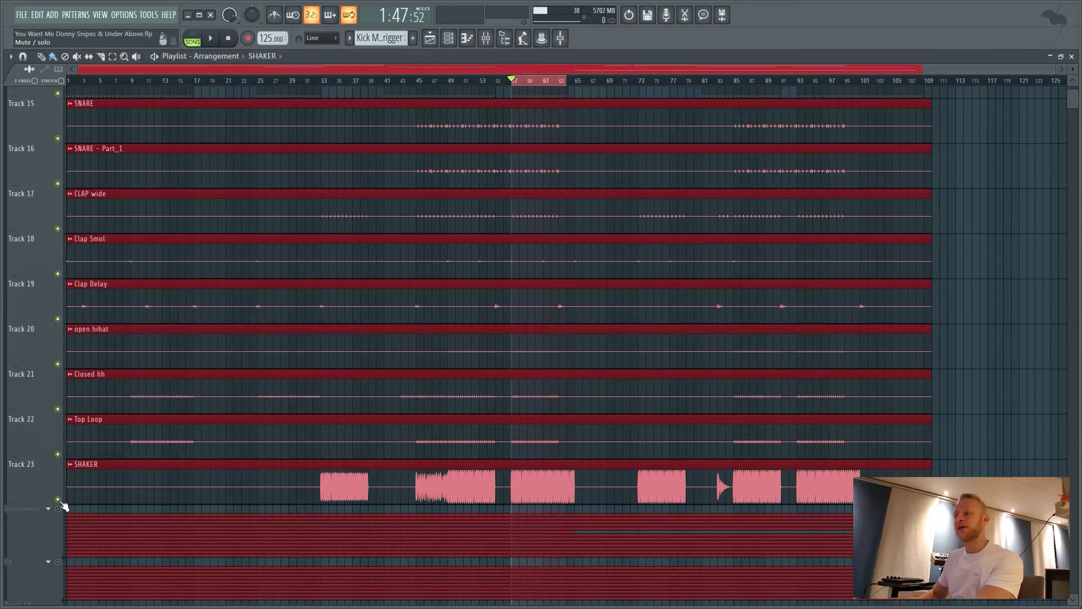
{"action": "right_click", "coordinate": [58, 499]}
{"action": "key", "text": "space"}
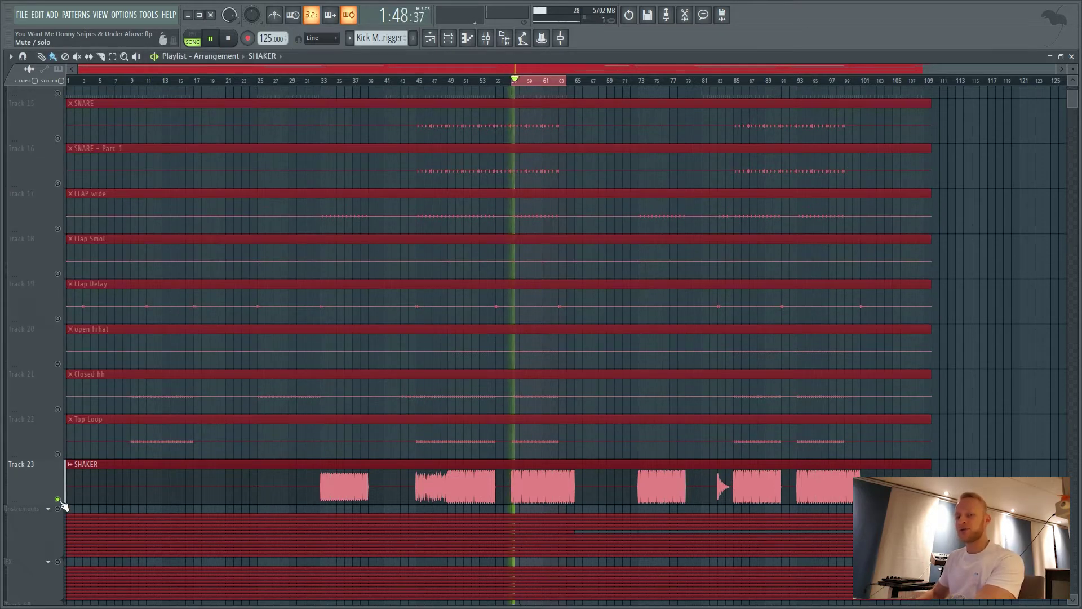
{"action": "key", "text": "space"}
- Unsolo SHAKER, listen to the full mix, and deselect all playlist clips
{"action": "right_click", "coordinate": [58, 500]}
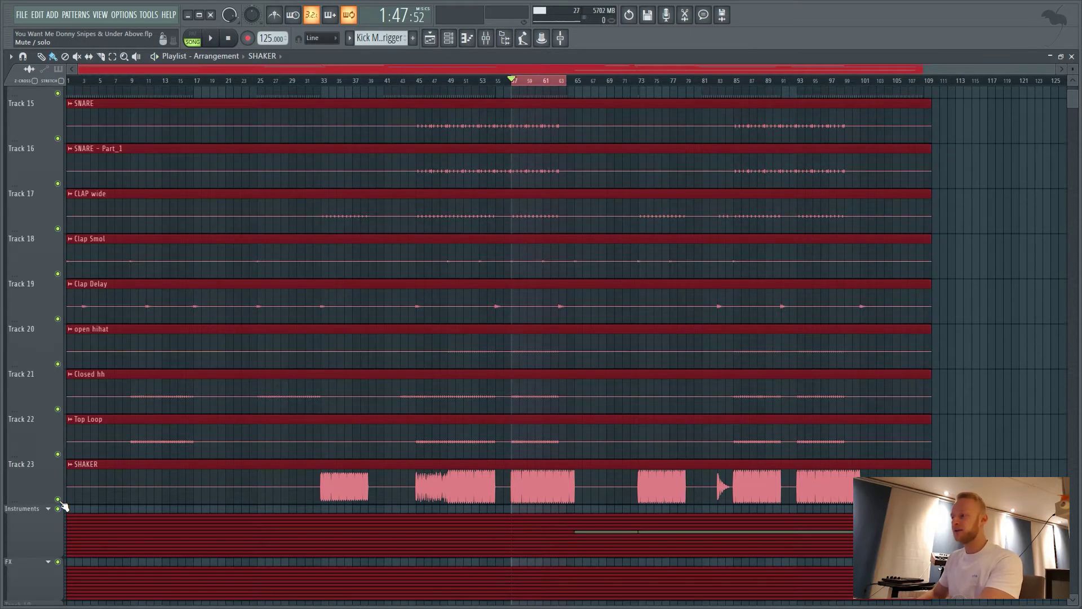
{"action": "scroll", "coordinate": [243, 259], "scroll_direction": "down", "scroll_amount": 2}
{"action": "key", "text": "space"}
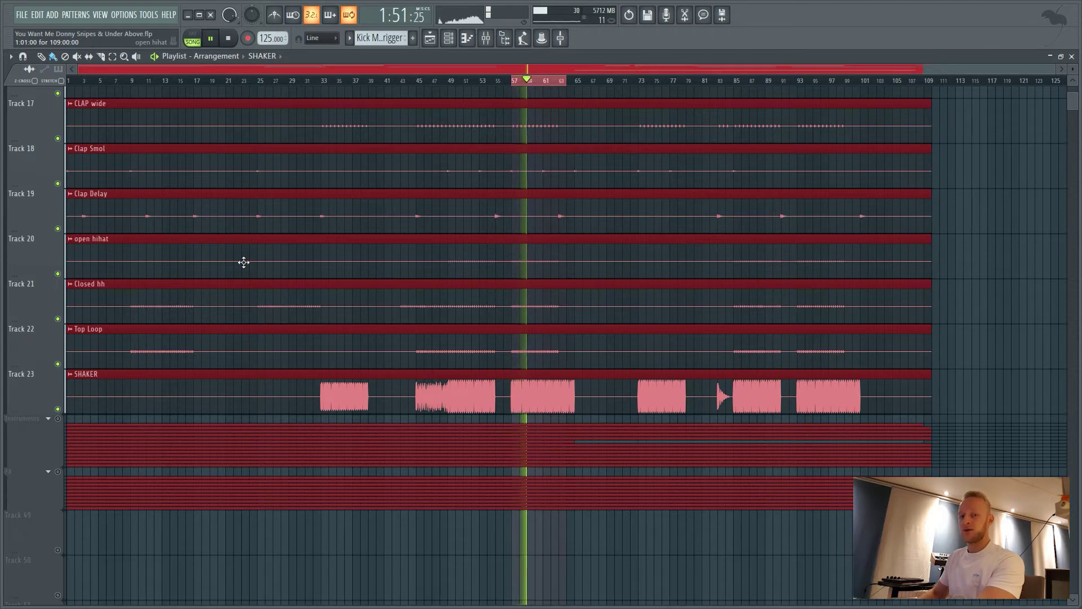
{"action": "key", "text": "space"}
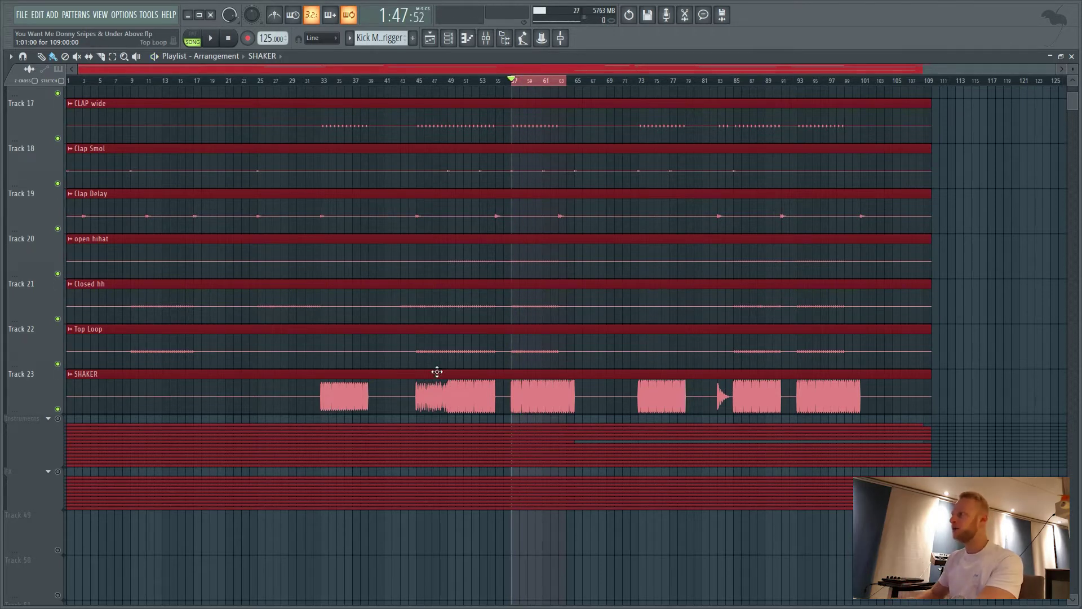
{"action": "scroll", "coordinate": [436, 370], "scroll_direction": "up", "scroll_amount": 3}
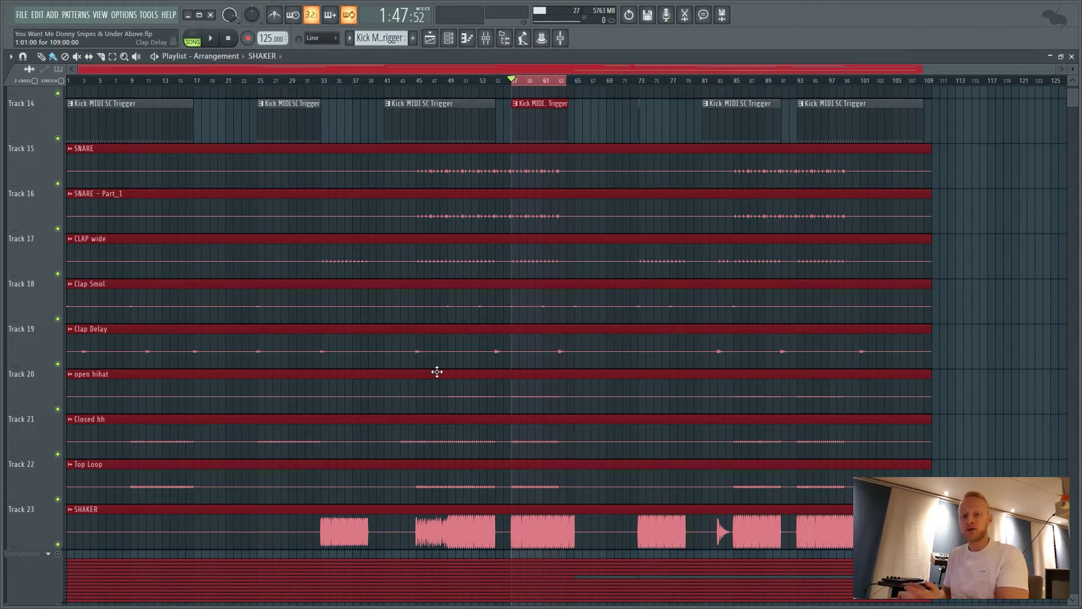
{"action": "left_click", "coordinate": [1021, 305]}
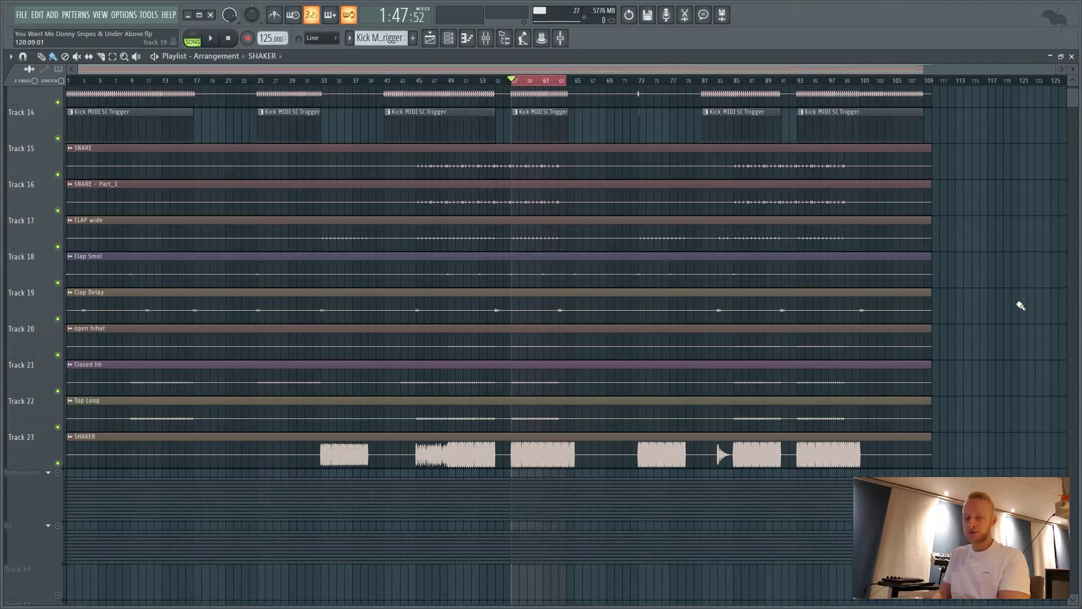
- Set the Shaker mixer fader to about -3.9 dB while listening, then save the project
{"action": "key", "text": "F9"}
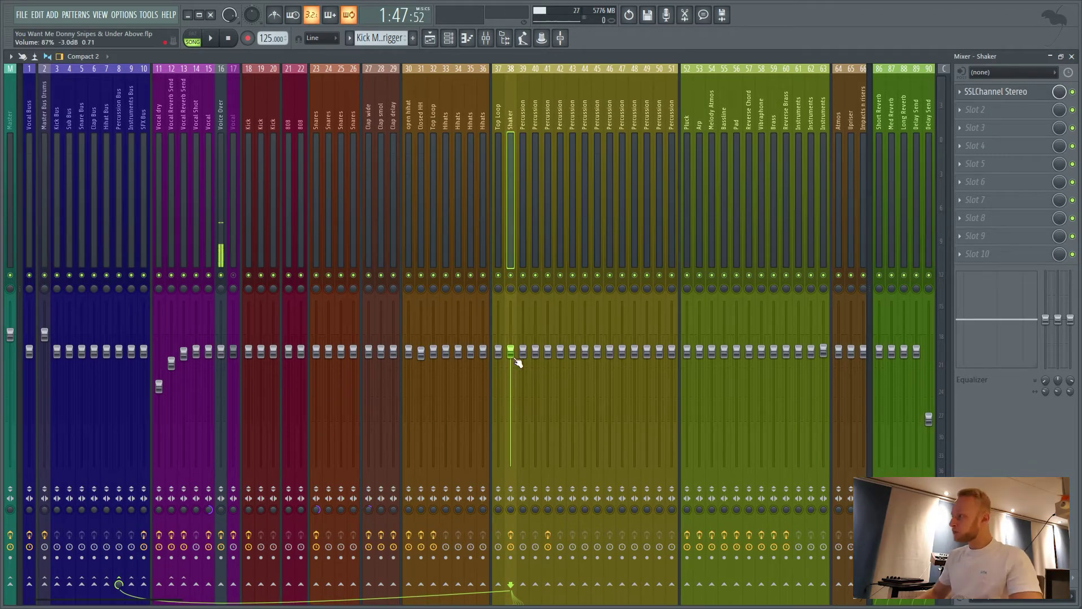
{"action": "left_click_drag", "start_coordinate": [511, 352], "coordinate": [514, 471]}
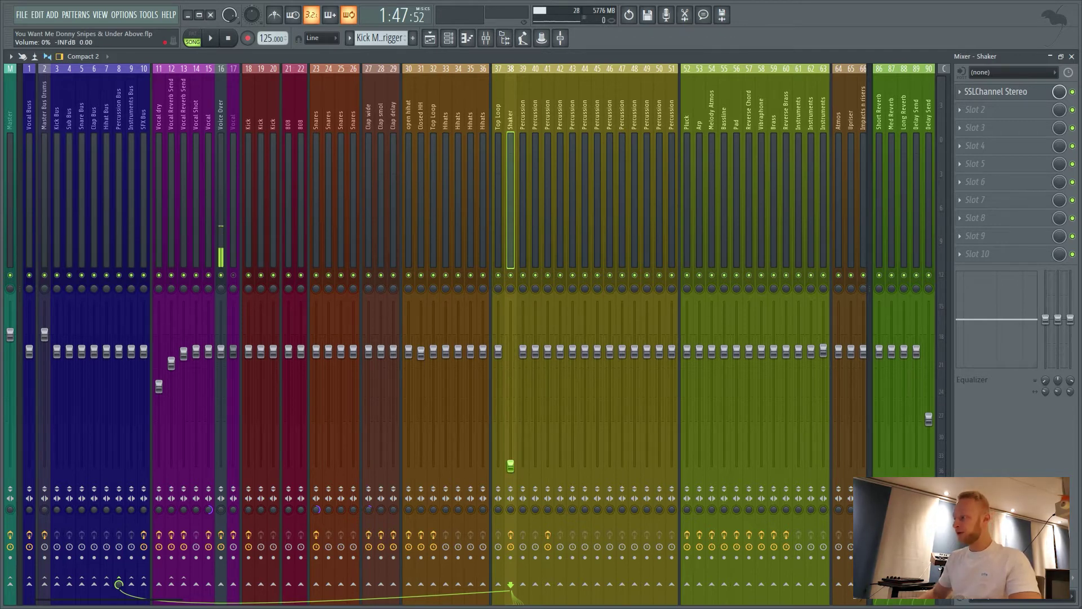
{"action": "key", "text": "space"}
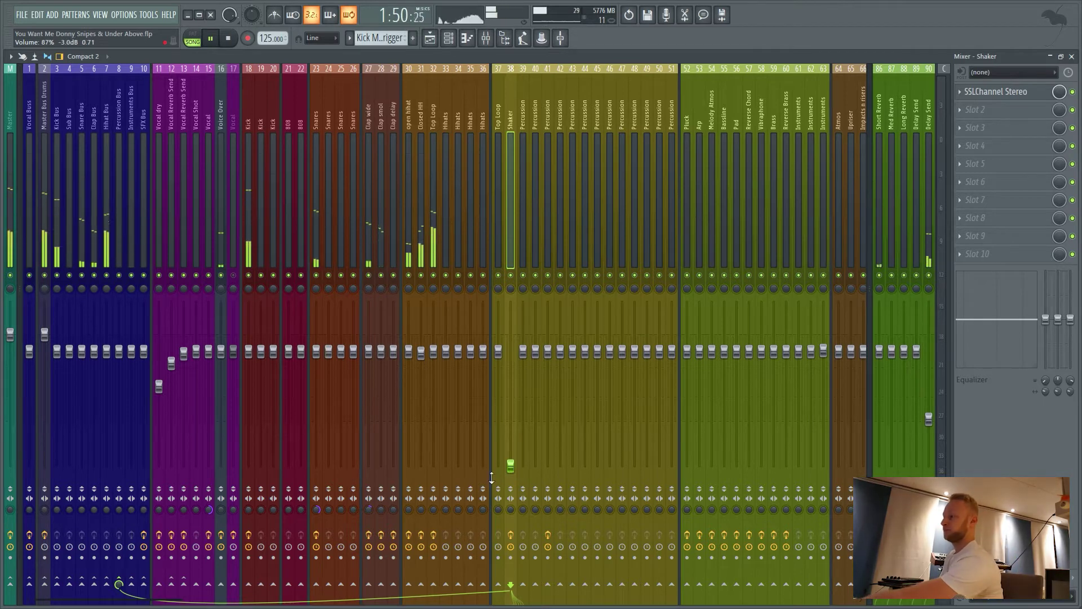
{"action": "left_click_drag", "start_coordinate": [510, 465], "coordinate": [510, 355]}
{"action": "key", "text": "space"}
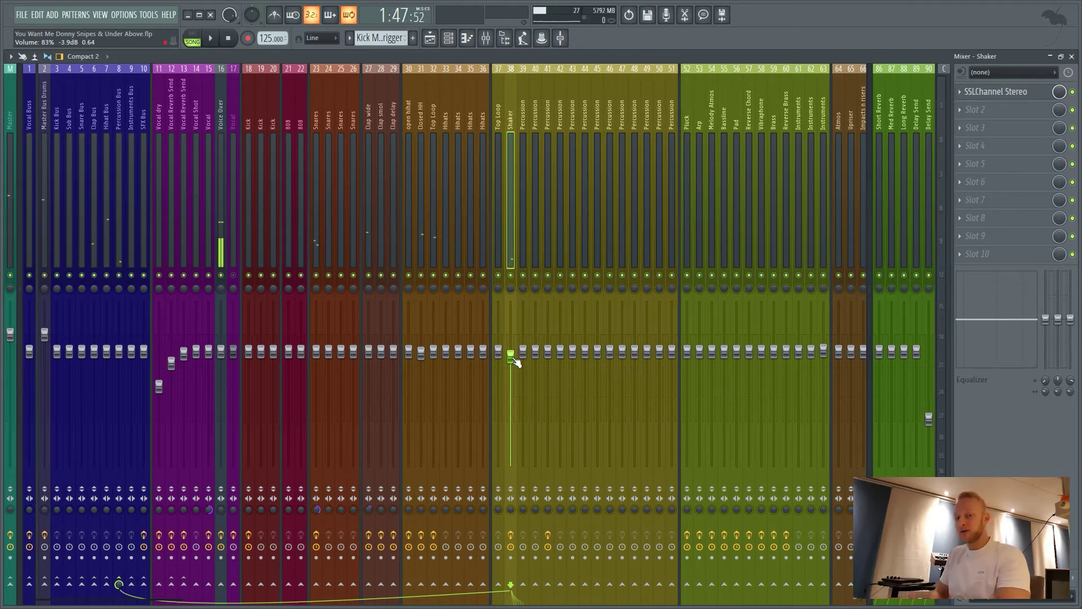
{"action": "key", "text": "ctrl+s"}
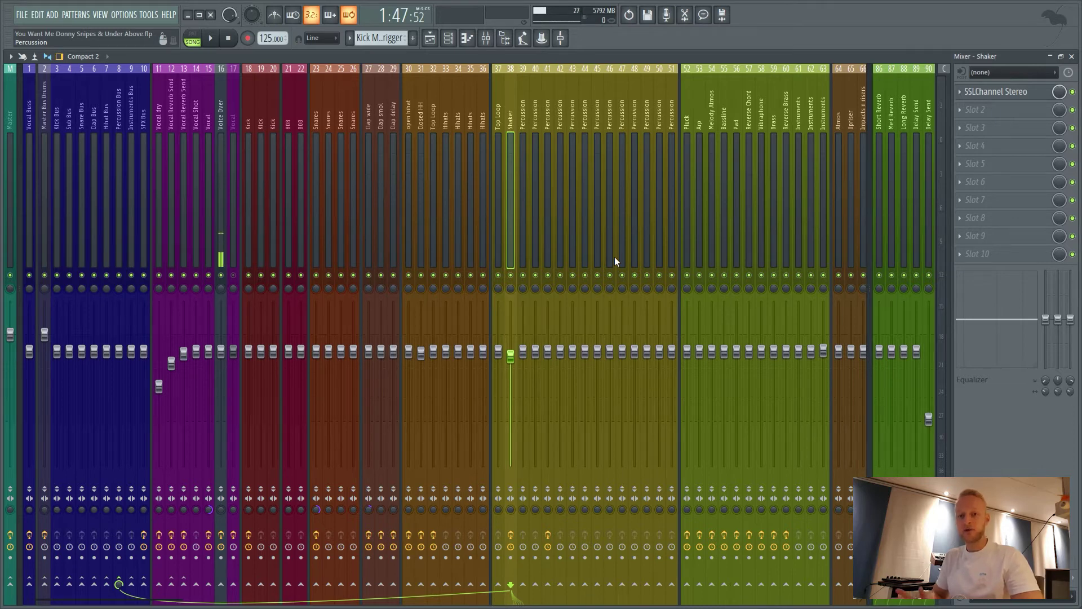
{"action": "key", "text": "F5"}
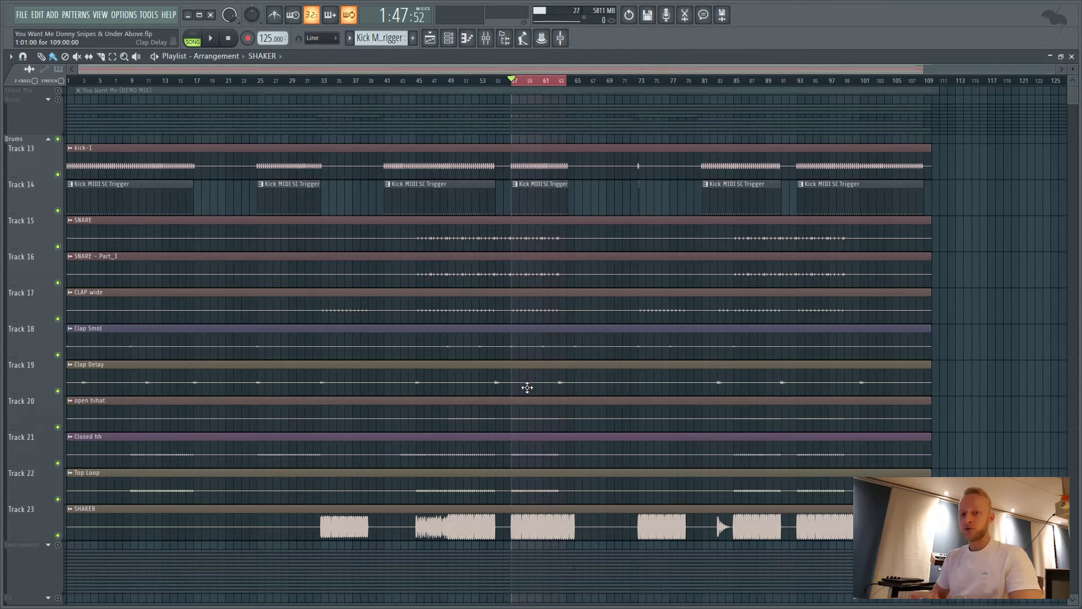
- Raise the kick-1 sampler's volume multiplier to about 114%, then view the Kick mixer insert
{"action": "double_click", "coordinate": [519, 167]}
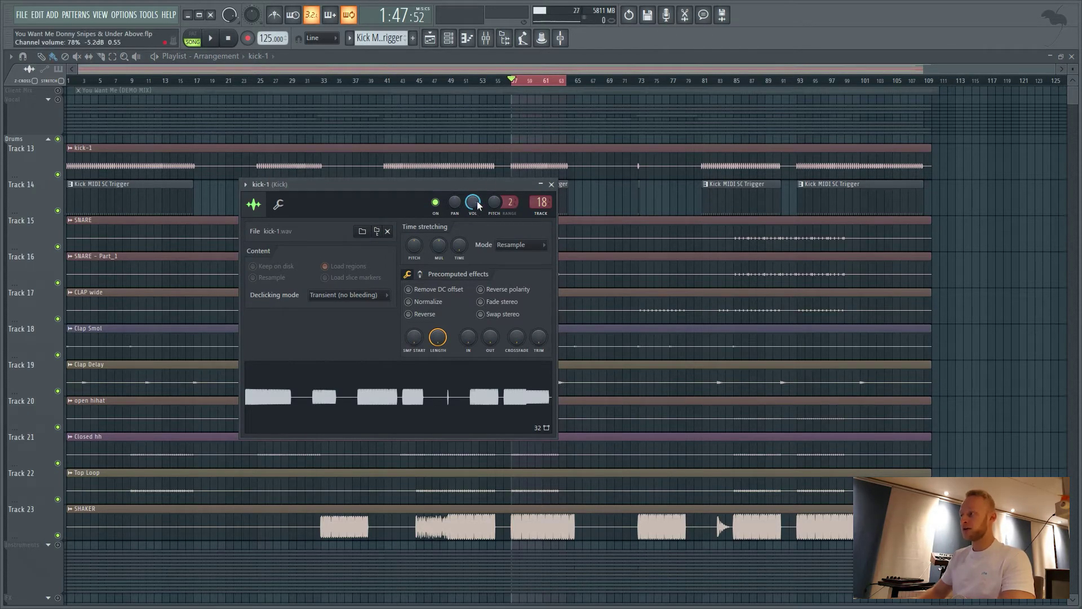
{"action": "key", "text": "F6"}
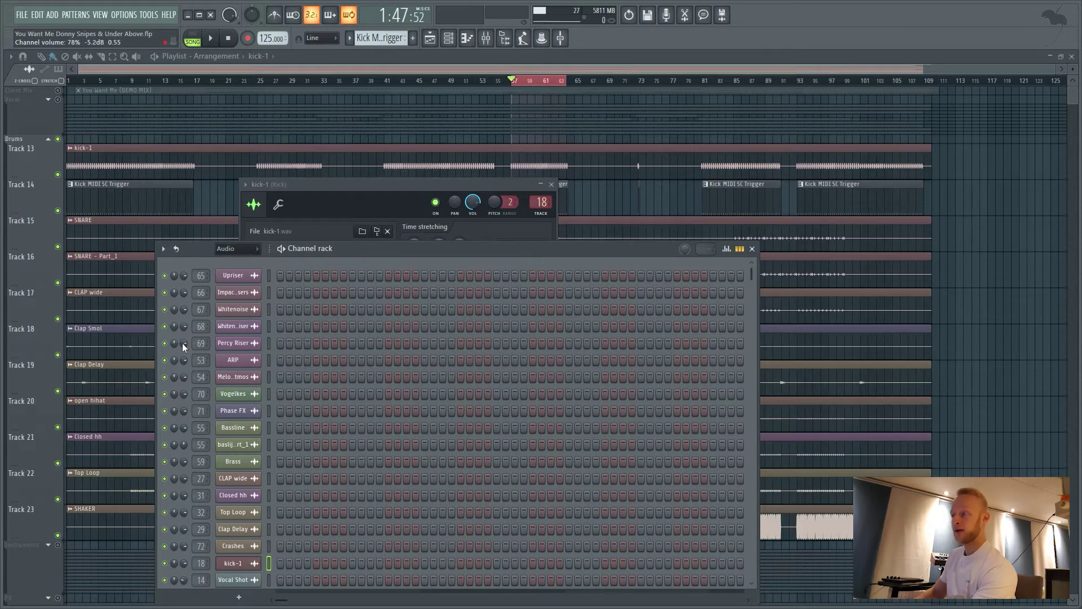
{"action": "key", "text": "F6"}
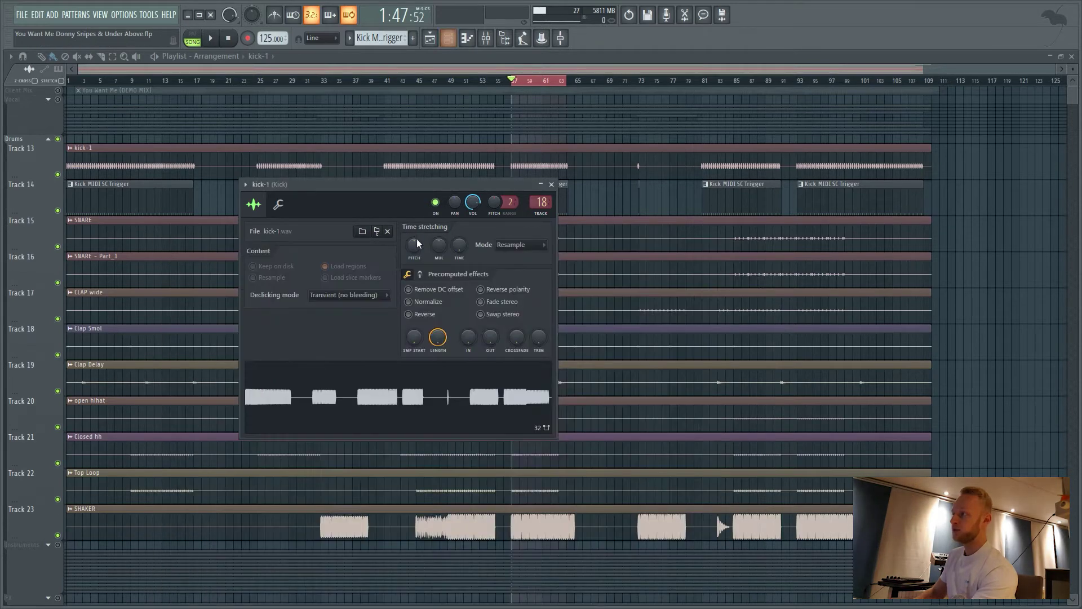
{"action": "left_click", "coordinate": [286, 212]}
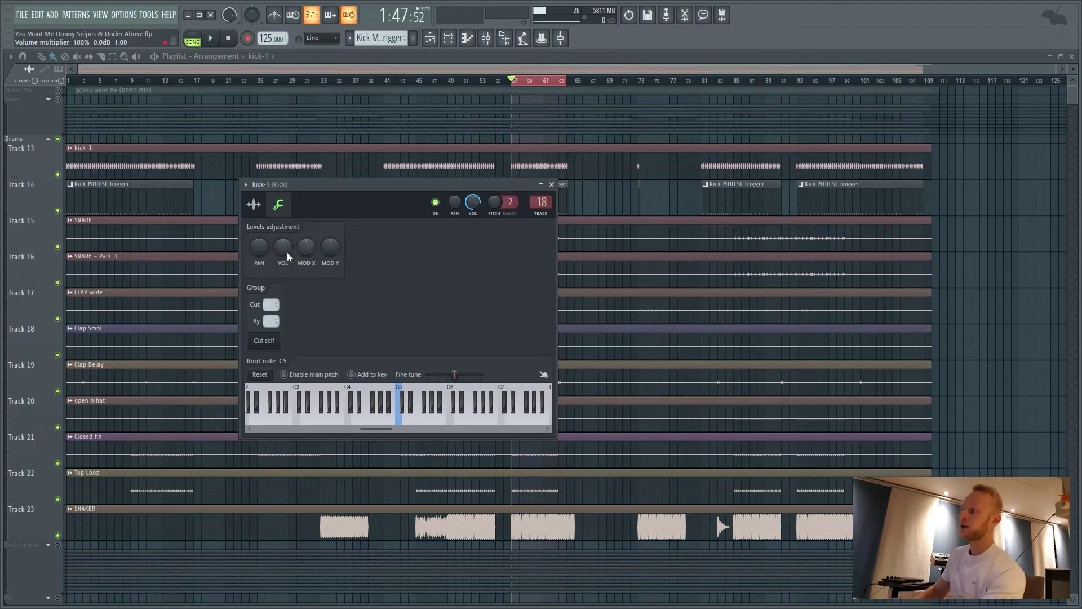
{"action": "left_click_drag", "start_coordinate": [285, 256], "coordinate": [286, 256]}
{"action": "key", "text": "F9"}
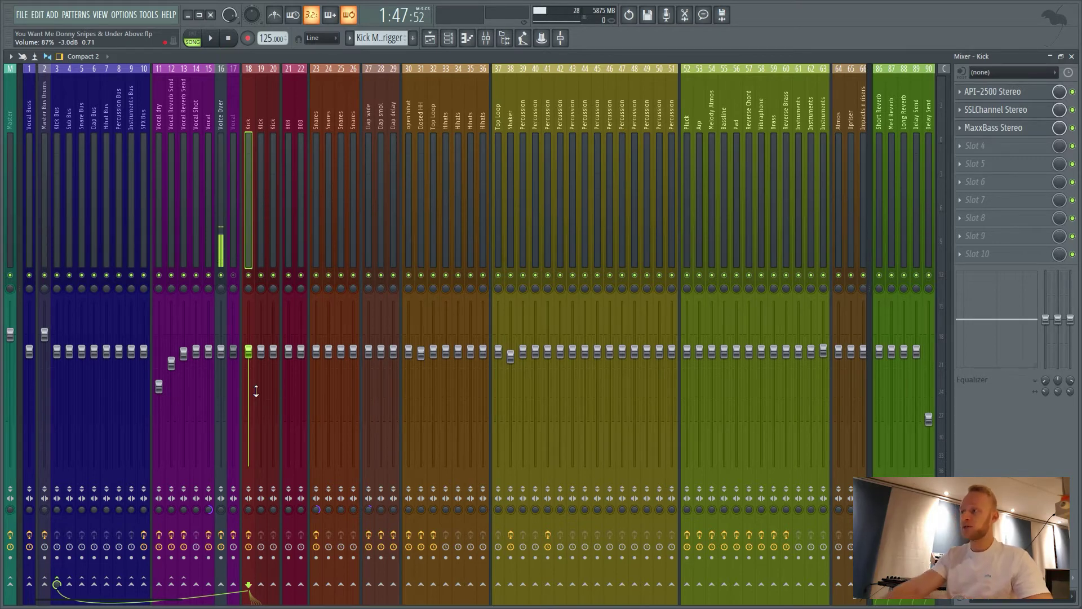
- Nudge the kick-1 channel volume, check its miscellaneous settings, and close them
{"action": "key", "text": "F9"}
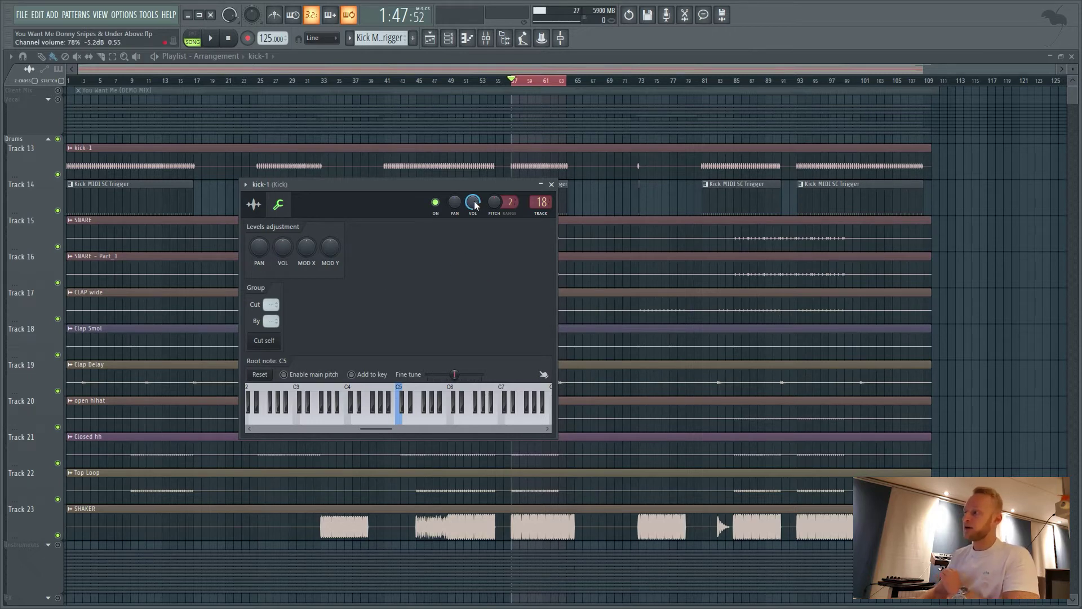
{"action": "left_click_drag", "start_coordinate": [472, 201], "coordinate": [472, 201]}
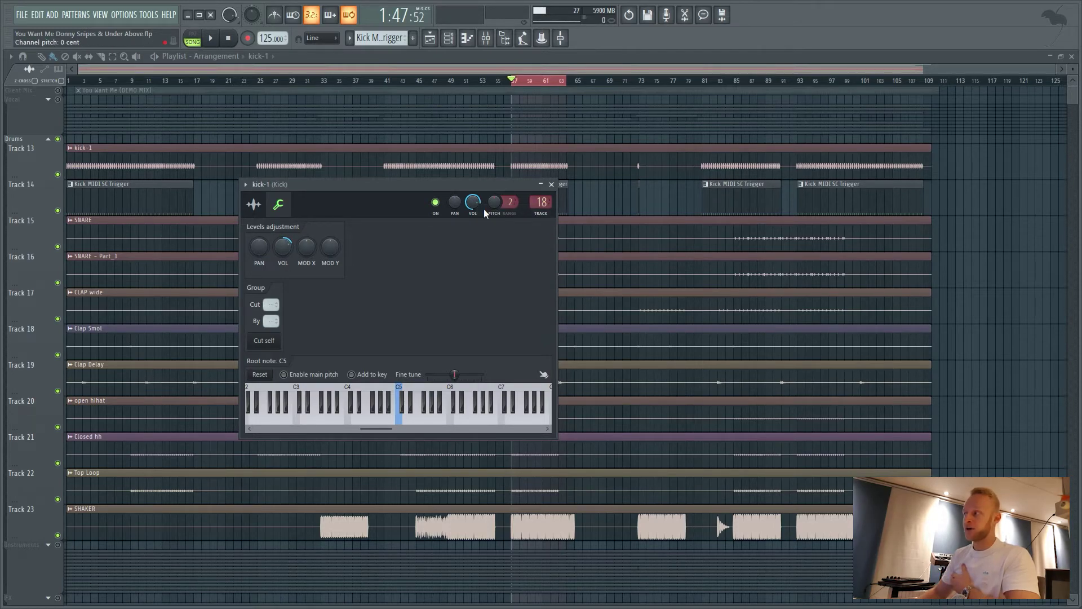
{"action": "key", "text": "F9"}
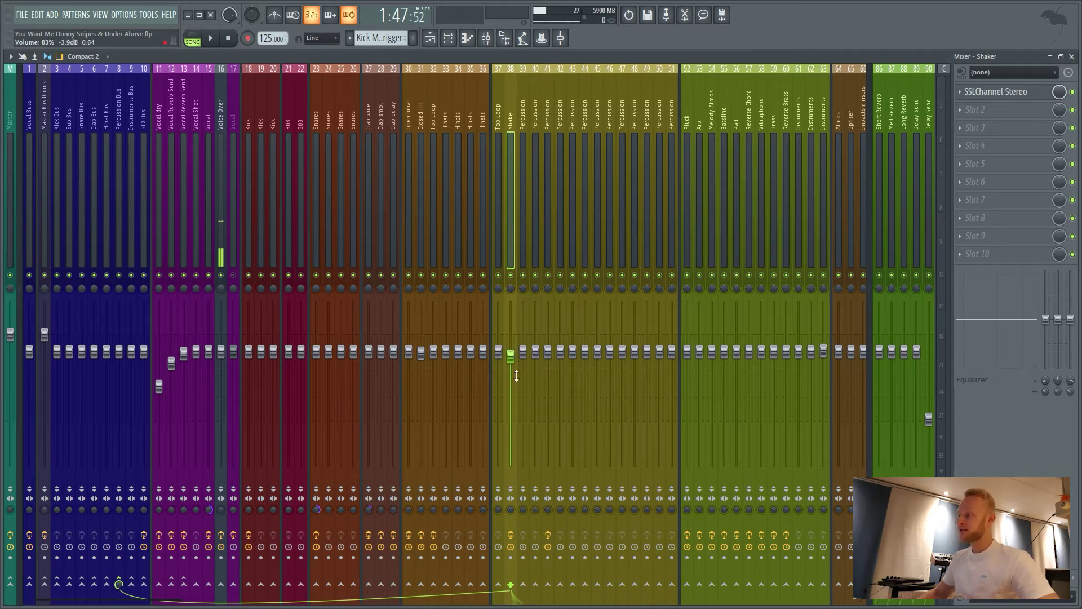
{"action": "scroll", "coordinate": [515, 356], "scroll_direction": "up", "scroll_amount": 2}
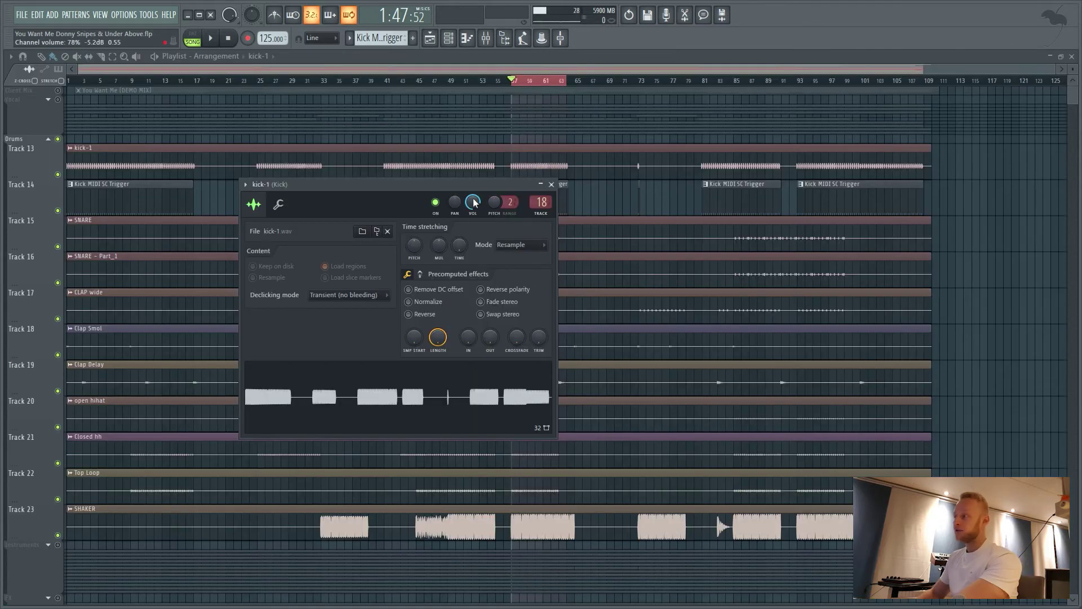
{"action": "left_click", "coordinate": [278, 204]}
{"action": "key", "text": "Escape"}
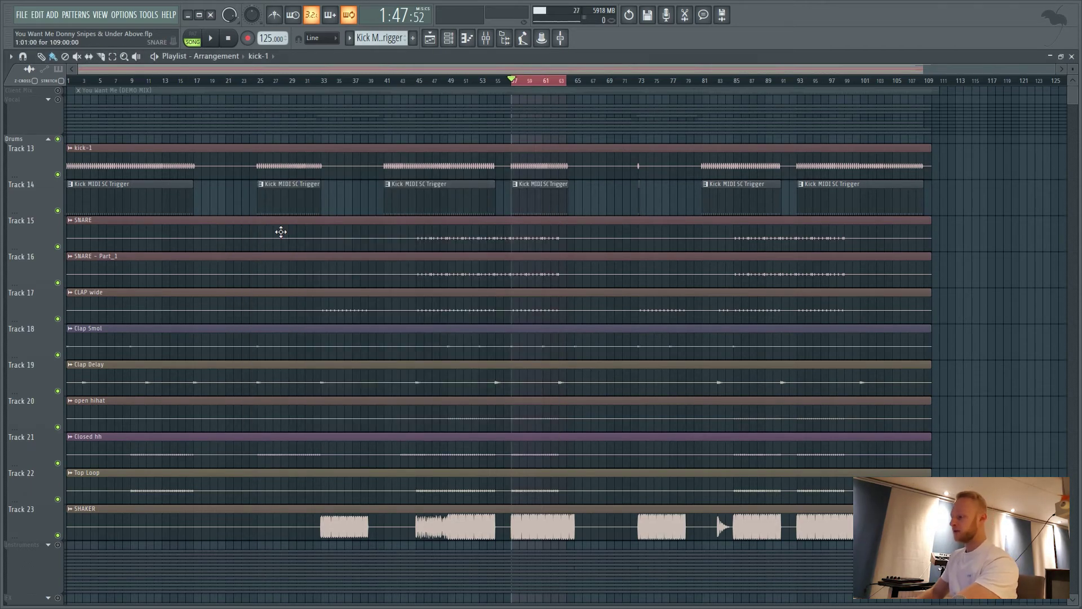
- In the Mixer, set the Kick insert 18 fader level with its neighbours at about -3.0 dB (87%)
{"action": "key", "text": "F9"}
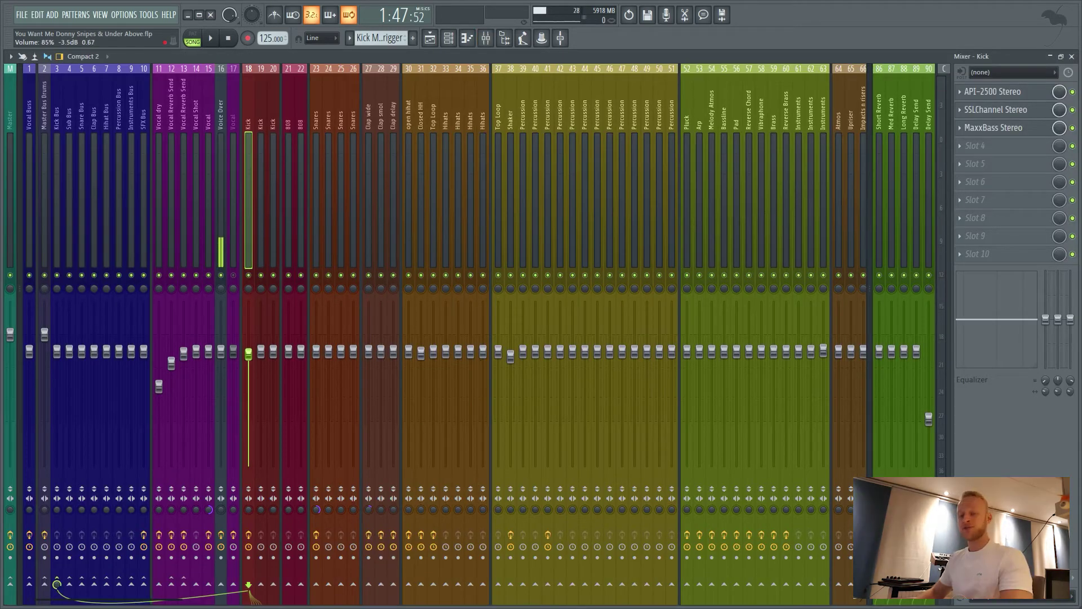
{"action": "left_click_drag", "start_coordinate": [249, 356], "coordinate": [250, 370]}
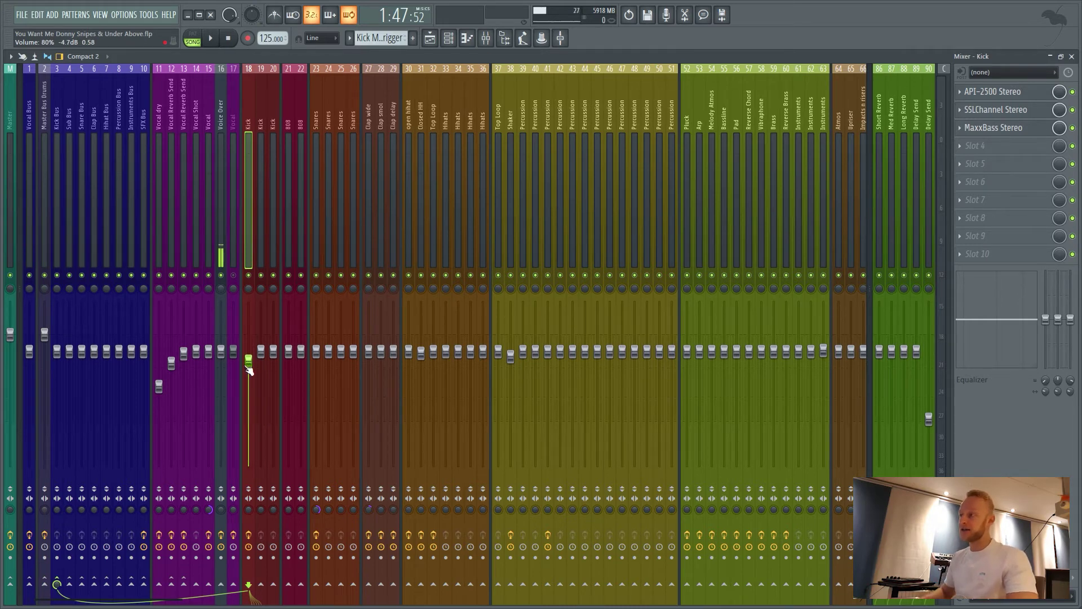
{"action": "left_click_drag", "start_coordinate": [249, 370], "coordinate": [249, 362]}
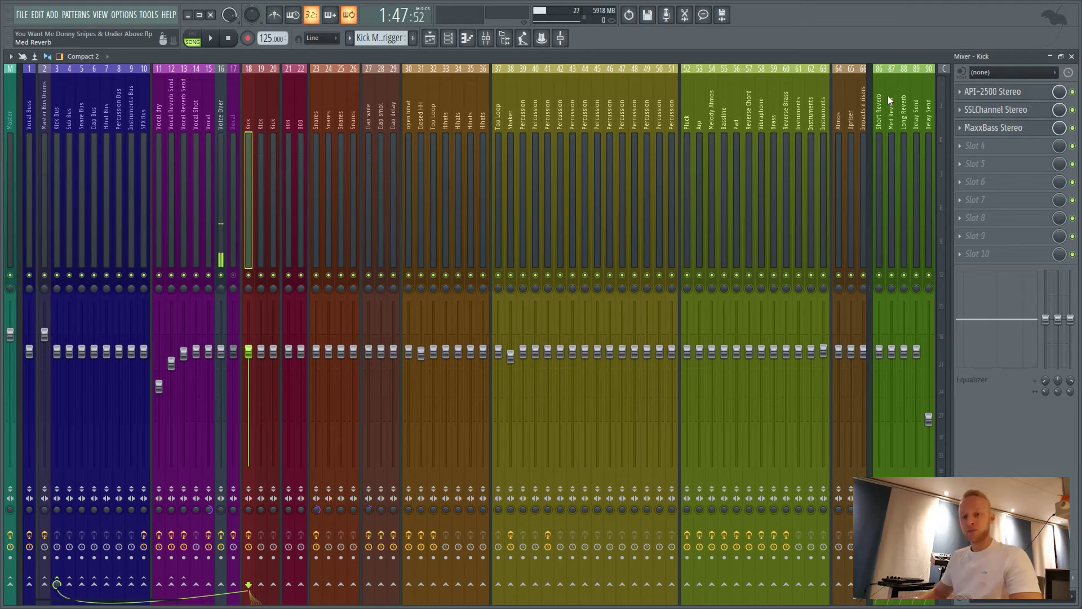
- Open the Kick's SSLChannel Stereo, reposition its window, and turn the IN gain up to about 2.0
{"action": "left_click", "coordinate": [1006, 110]}
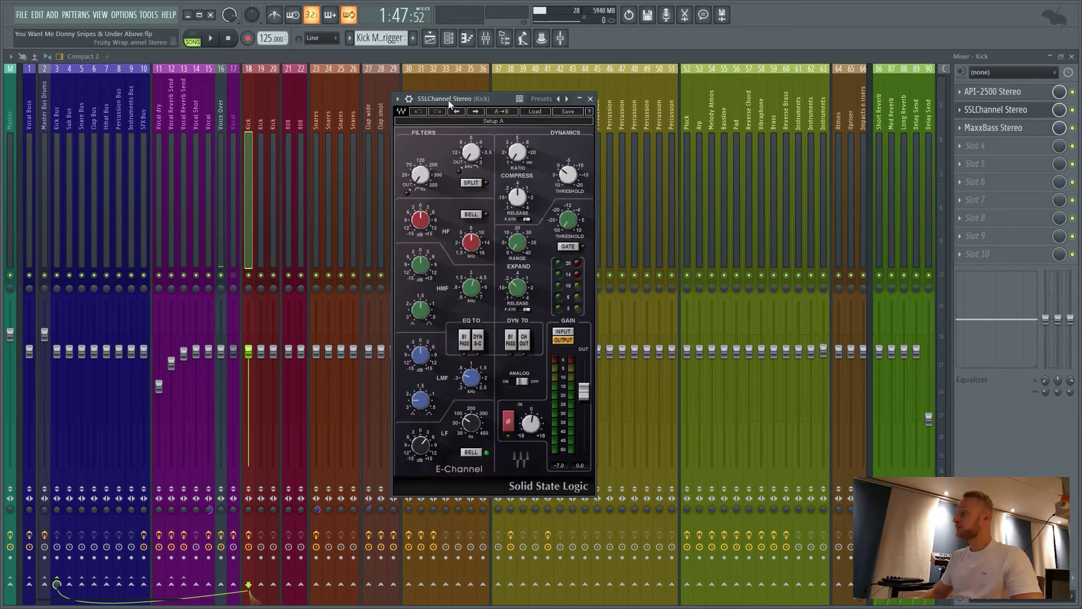
{"action": "left_click_drag", "start_coordinate": [448, 100], "coordinate": [362, 112]}
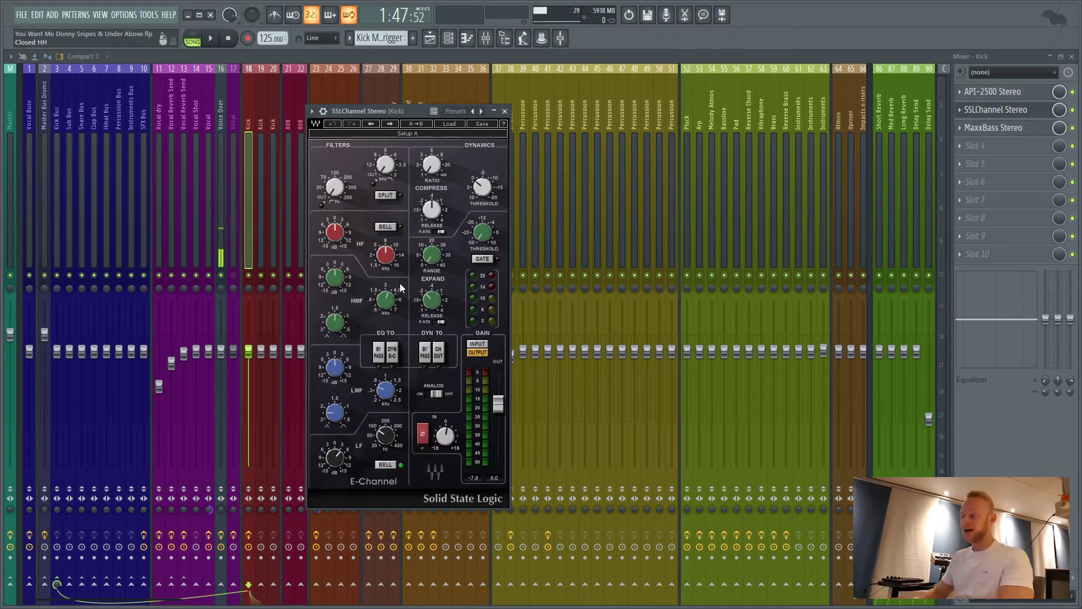
{"action": "left_click_drag", "start_coordinate": [448, 417], "coordinate": [504, 419]}
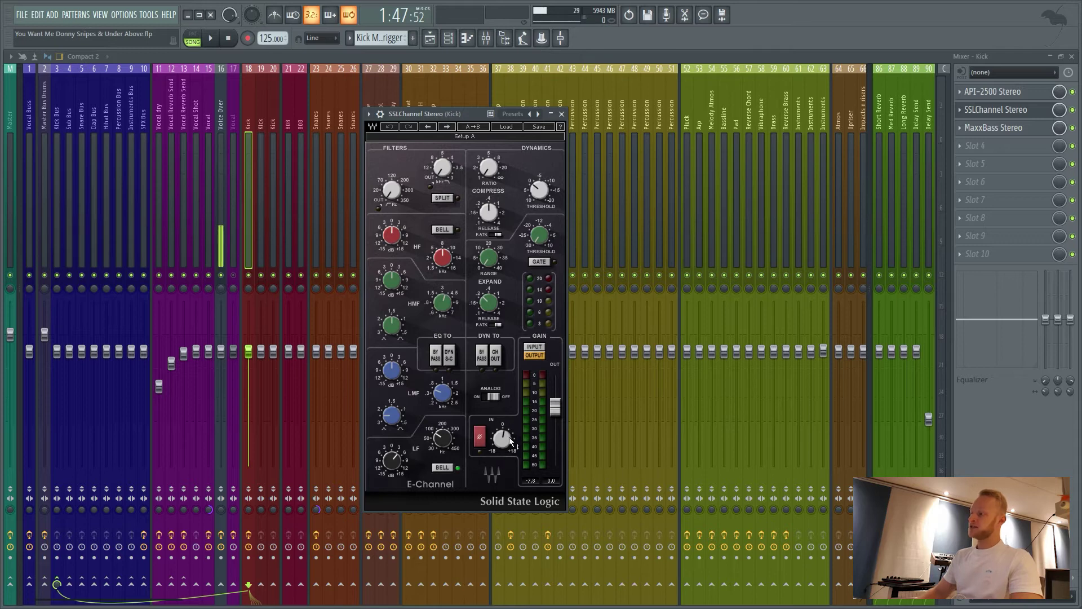
{"action": "mouse_move", "coordinate": [503, 440]}
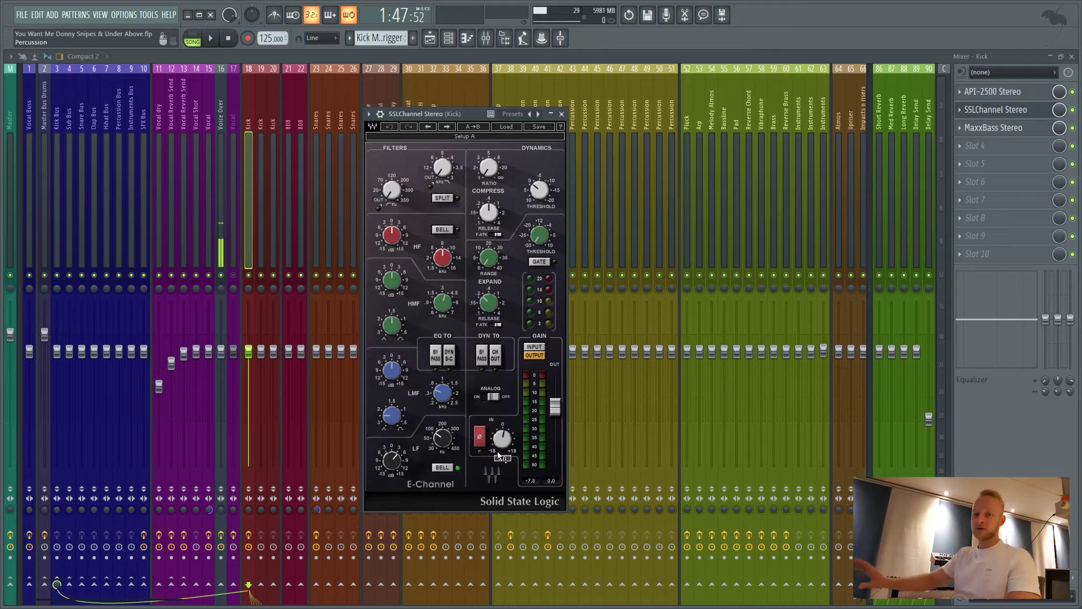
{"action": "left_click_drag", "start_coordinate": [497, 451], "coordinate": [508, 381]}
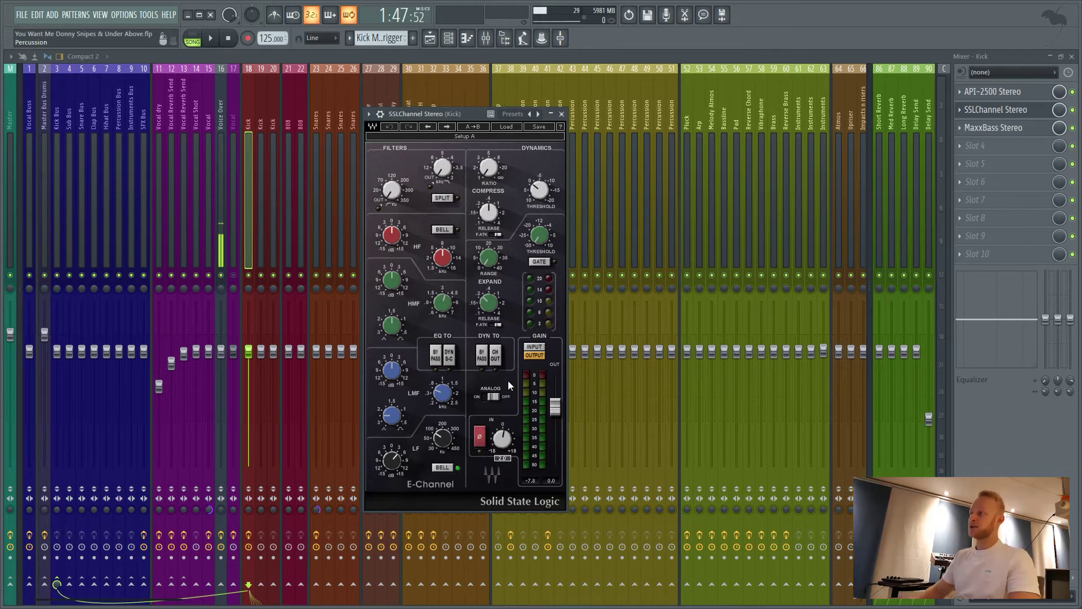
- Step through the Kick, 808, Snares, open hihat, Closed HH and Top Loop 32 inserts
{"action": "left_click", "coordinate": [265, 94]}
{"action": "left_click", "coordinate": [292, 113]}
{"action": "left_click", "coordinate": [317, 106]}
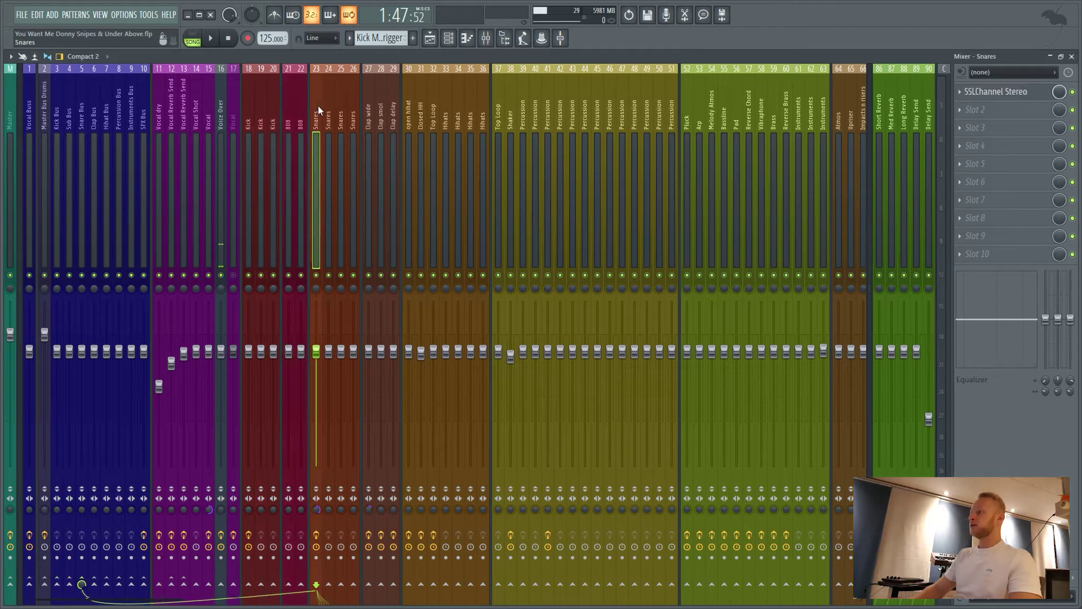
{"action": "left_click", "coordinate": [409, 100]}
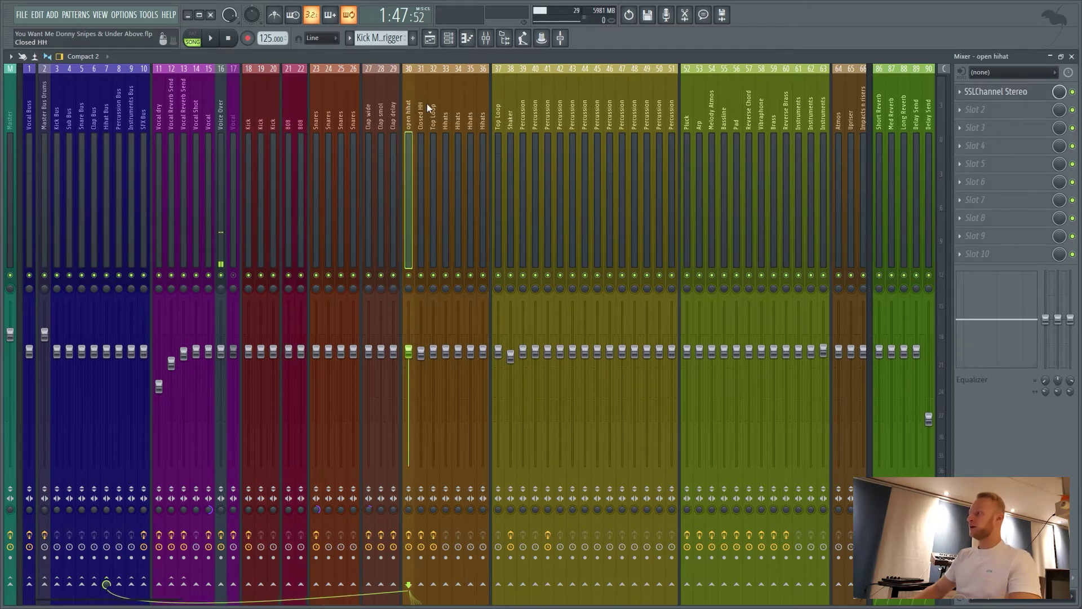
{"action": "left_click", "coordinate": [426, 103]}
{"action": "left_click", "coordinate": [434, 100]}
- Check the Top Loop 37, Shaker, Pluck, Pad, Vibraphone and Instruments inserts, then close the SSLChannel window
{"action": "left_click", "coordinate": [500, 107]}
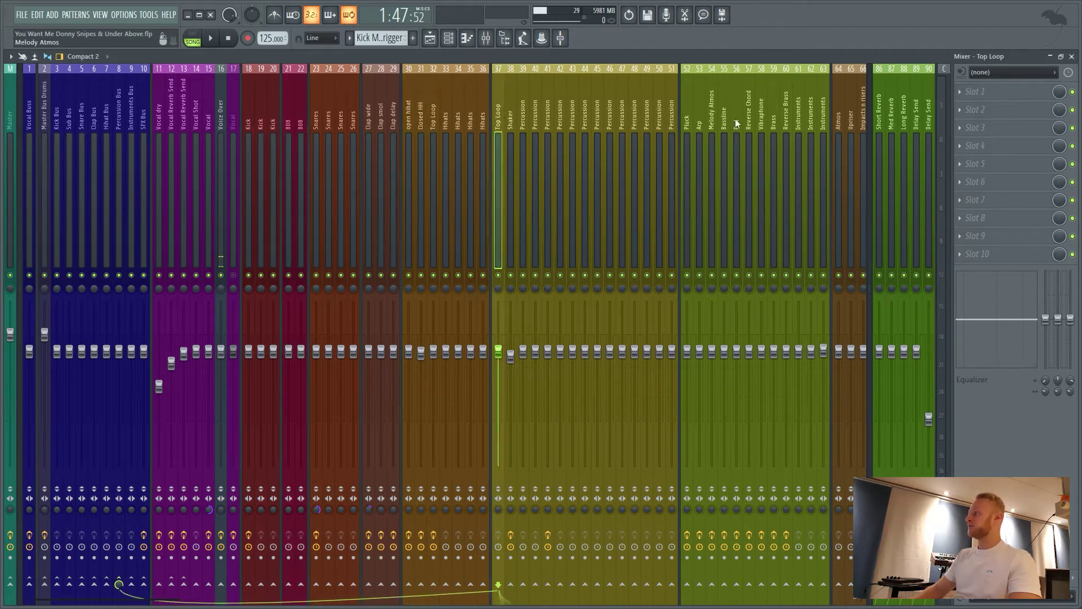
{"action": "left_click", "coordinate": [513, 100]}
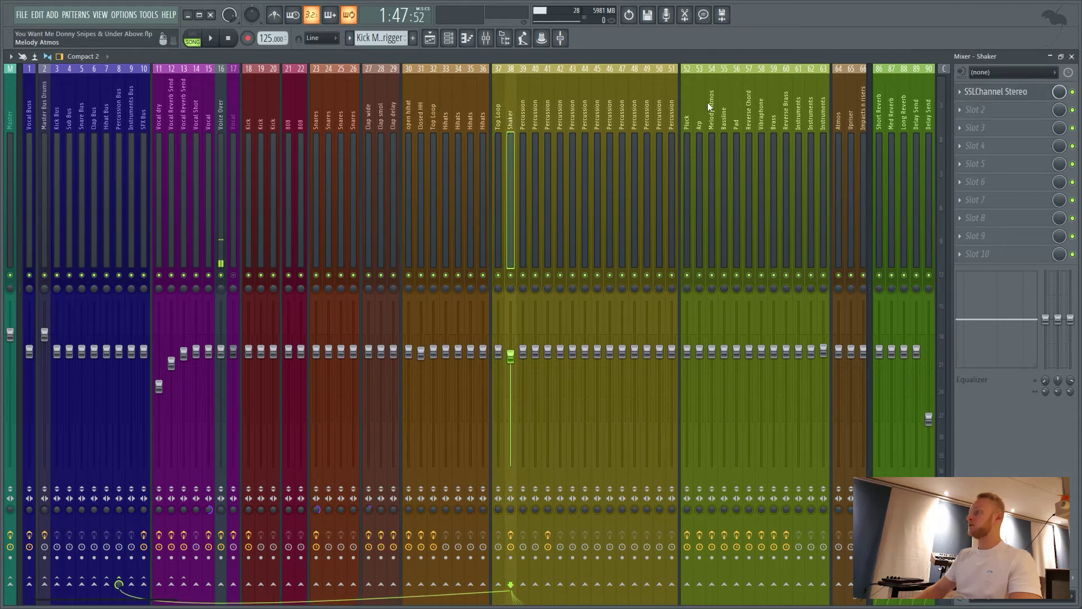
{"action": "left_click", "coordinate": [688, 110]}
{"action": "left_click", "coordinate": [734, 108]}
{"action": "left_click", "coordinate": [762, 107]}
{"action": "left_click", "coordinate": [798, 108]}
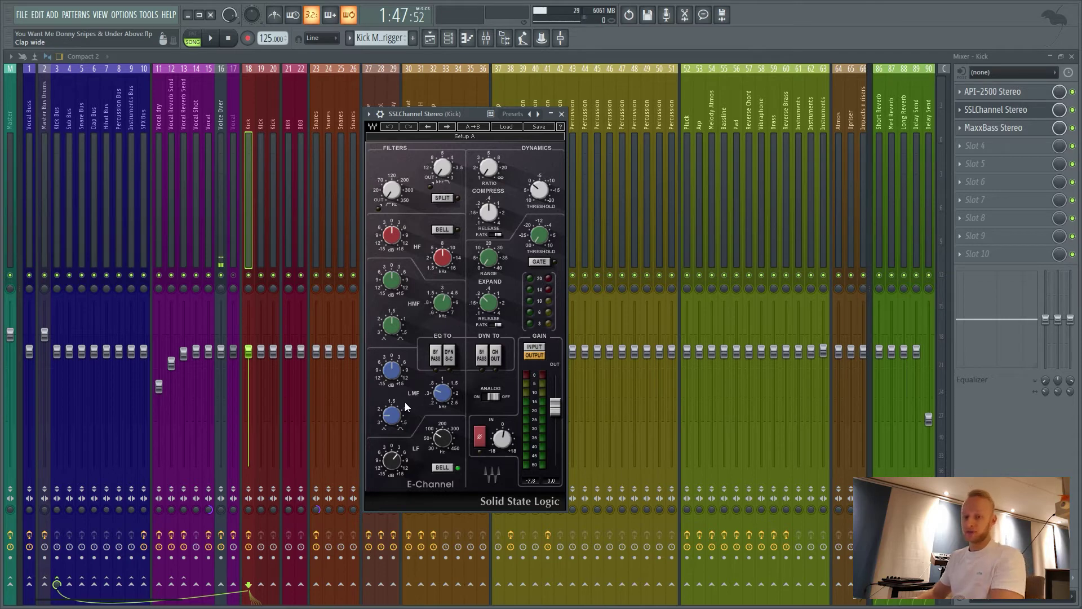
{"action": "left_click", "coordinate": [561, 114]}
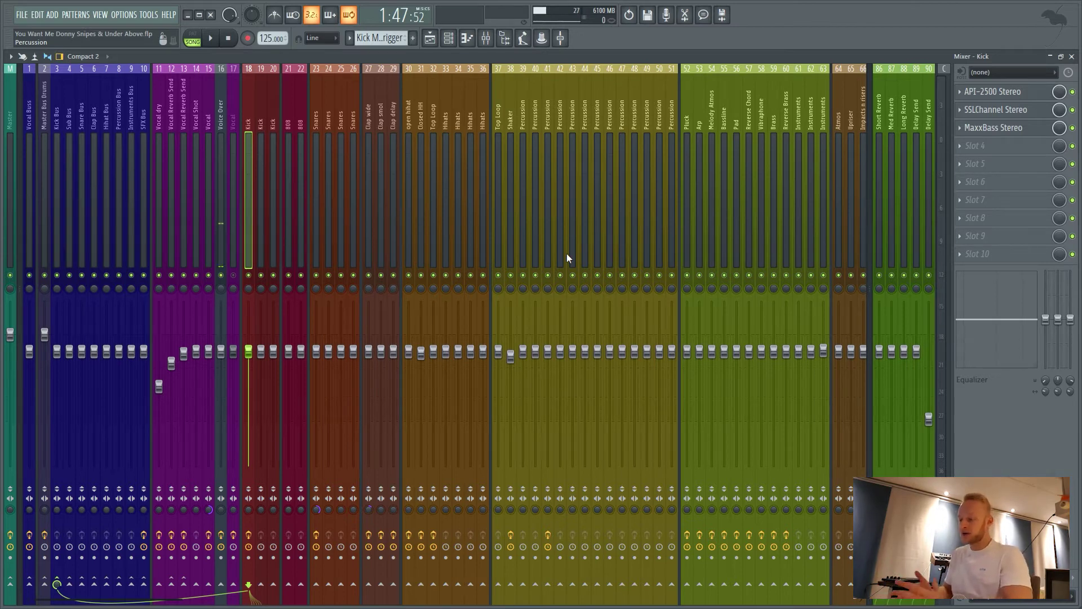
- Save the project with Ctrl+S, keeping the Kick at -3.0 dB with its three-plugin chain
{"action": "key", "text": "ctrl+s"}
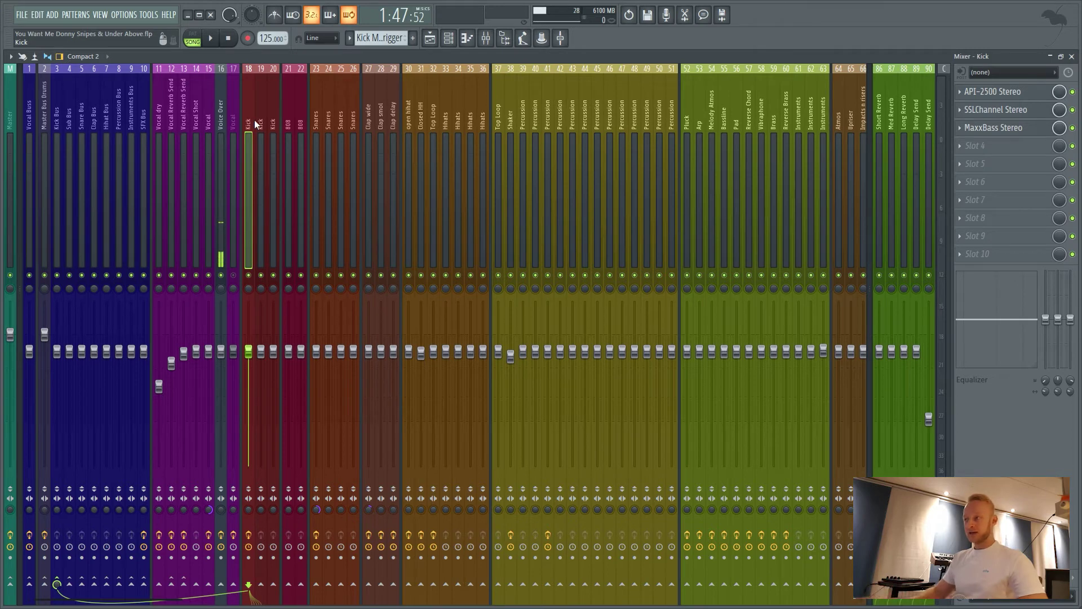
{"action": "key", "text": "space"}
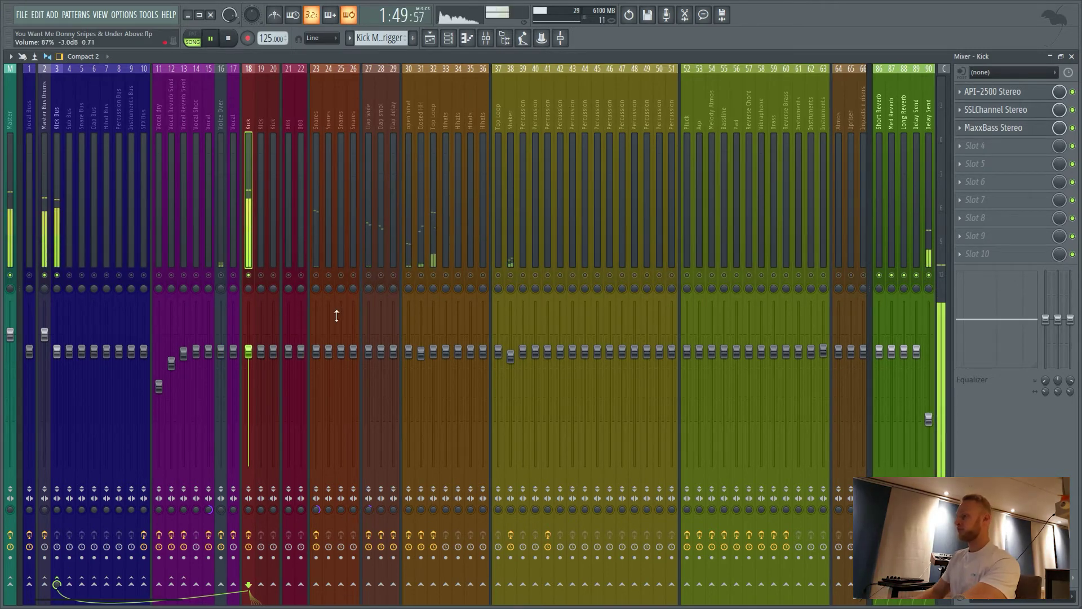
{"action": "key", "text": "space"}
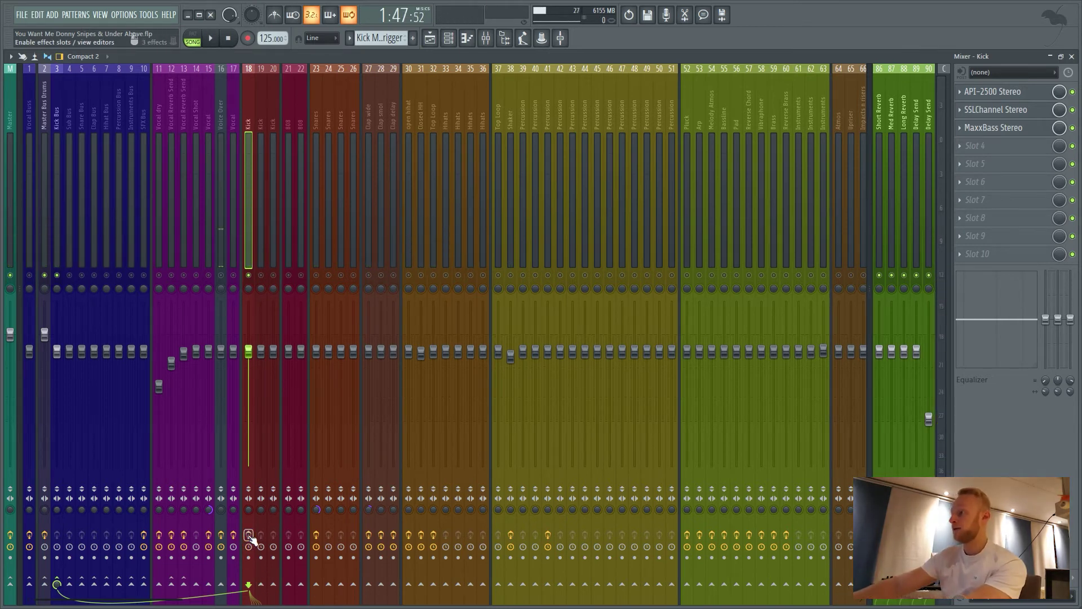
{"action": "key", "text": "space"}
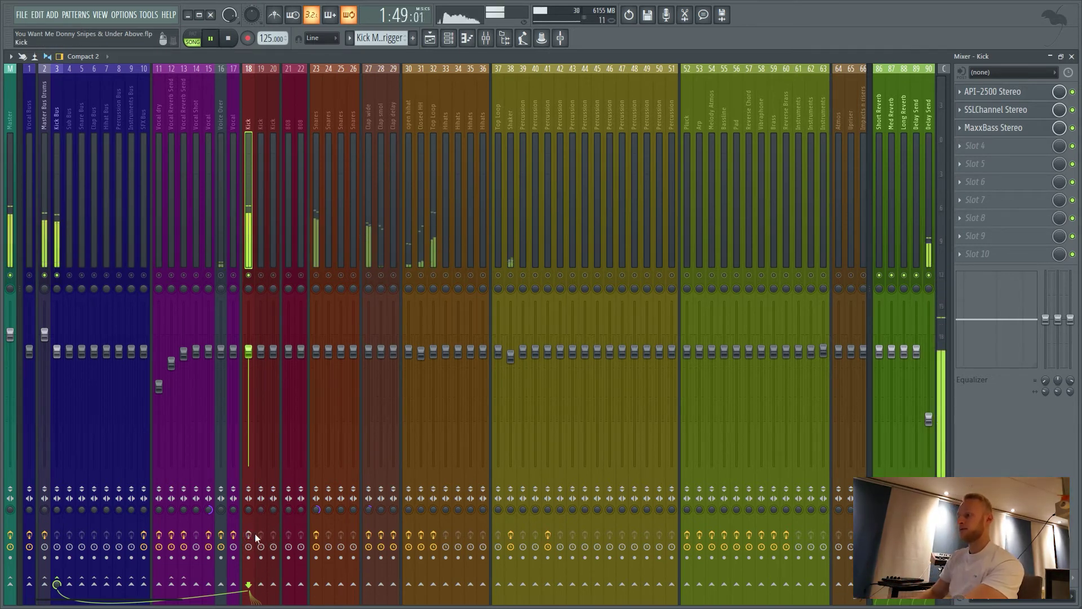
{"action": "key", "text": "space"}
{"action": "key", "text": "space"}
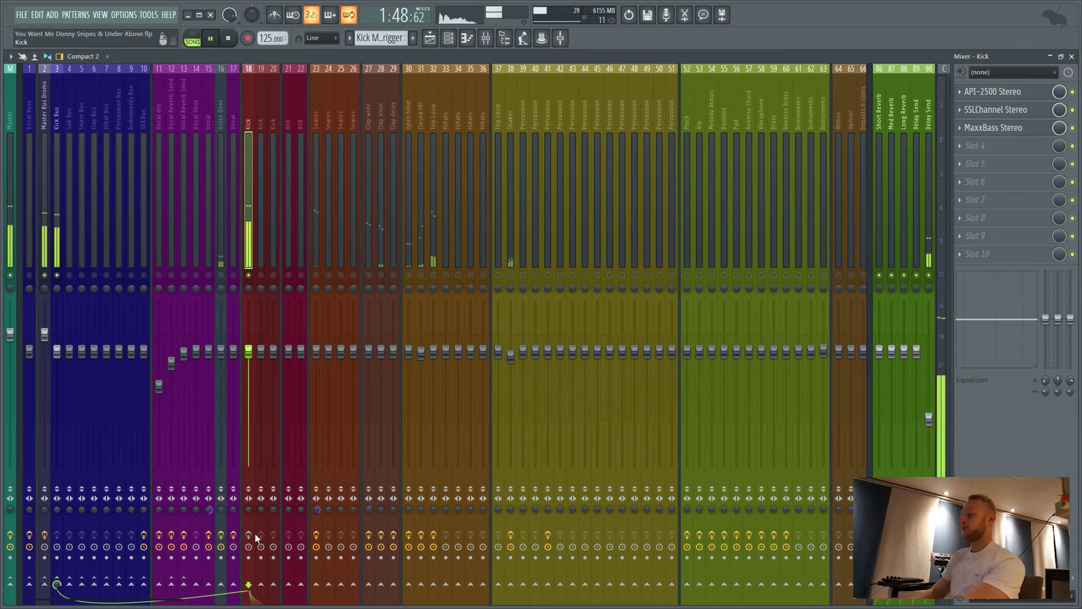
{"action": "left_click", "coordinate": [248, 534]}
{"action": "key", "text": "space"}
{"action": "key", "text": "space"}
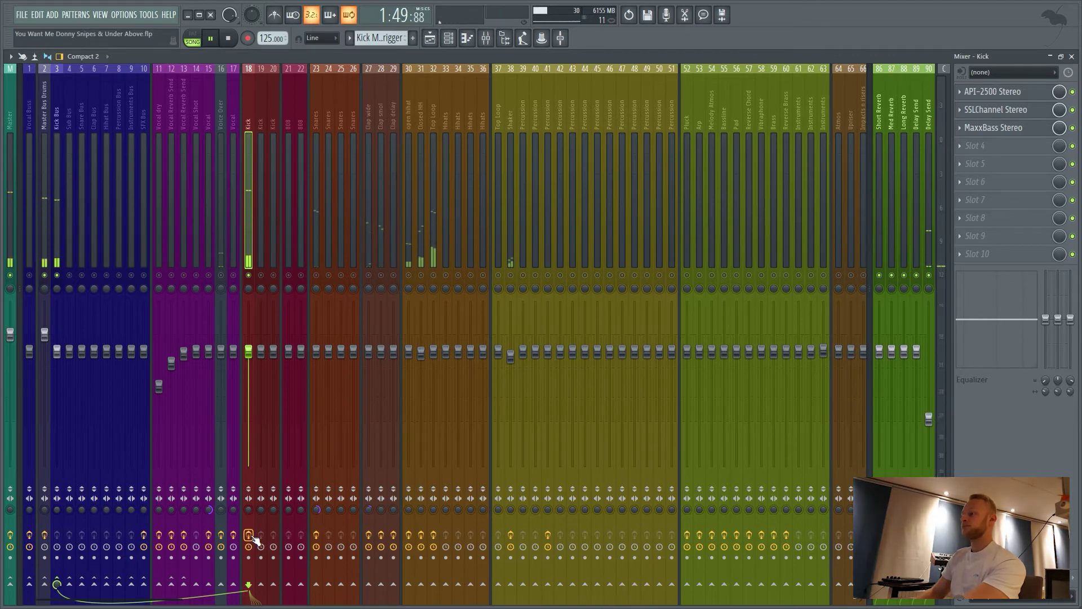
{"action": "key", "text": "space"}
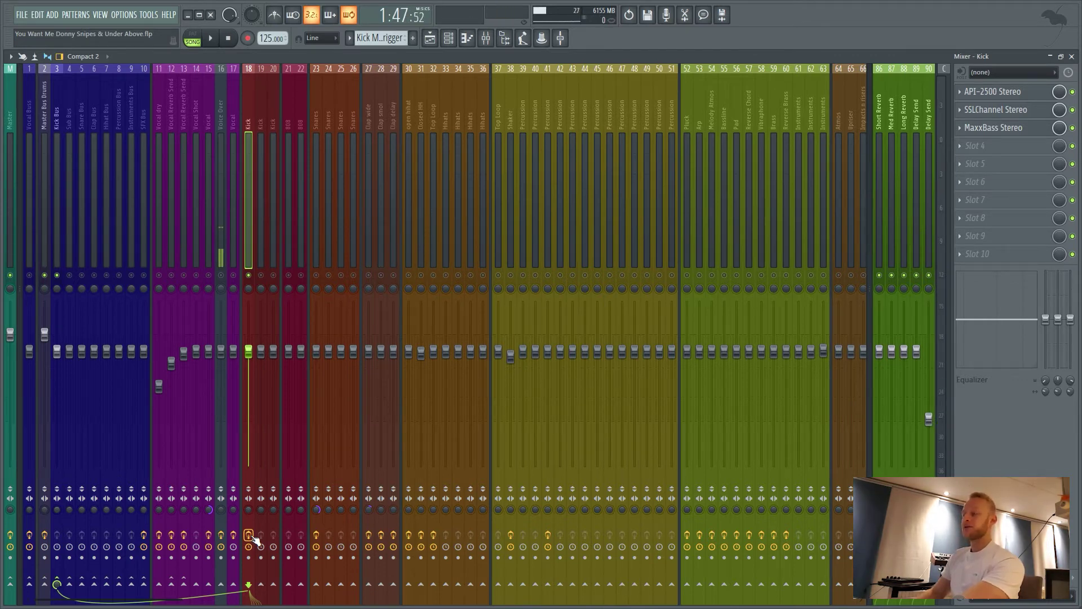
{"action": "right_click", "coordinate": [253, 273]}
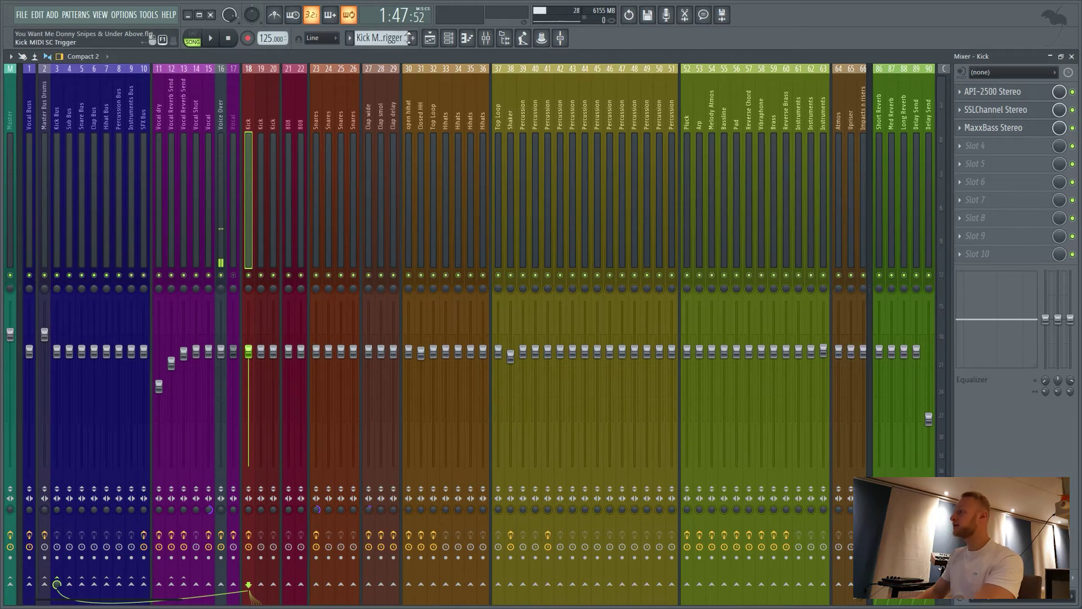
{"action": "key", "text": "space"}
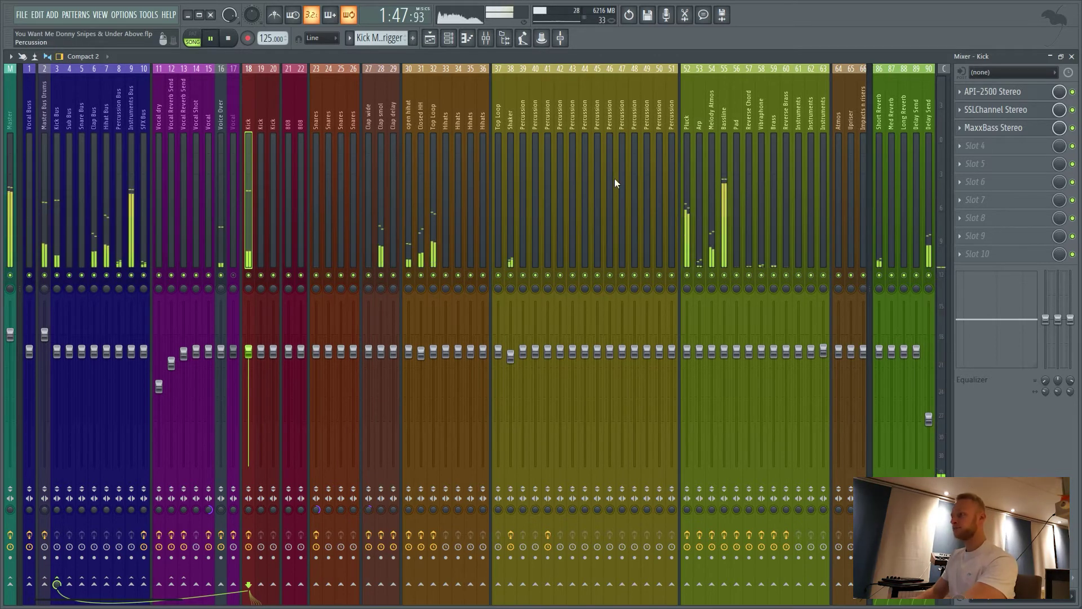
{"action": "left_click", "coordinate": [252, 540]}
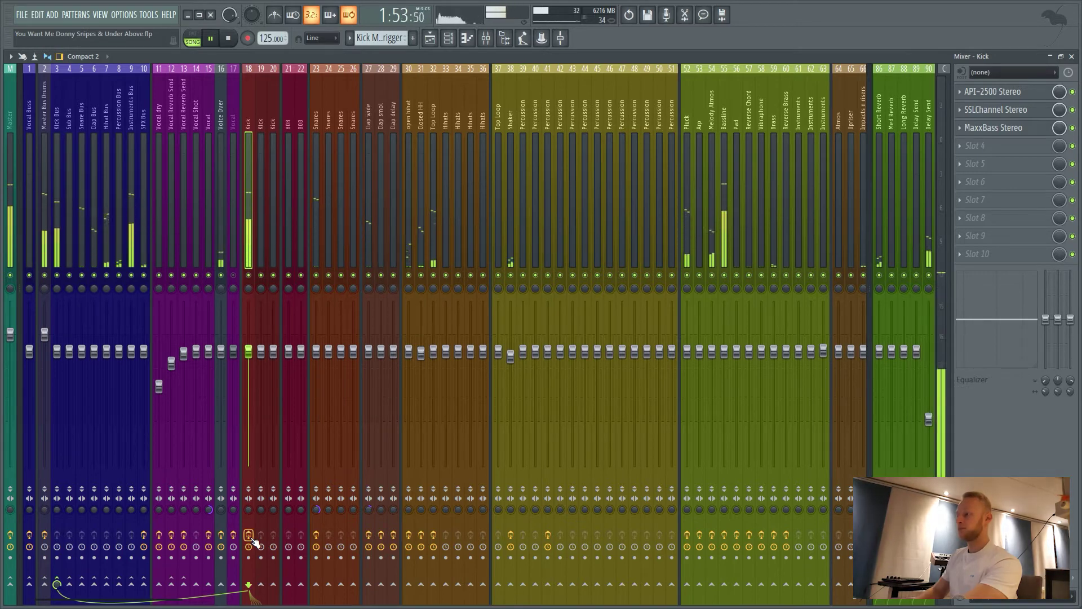
{"action": "key", "text": "space"}
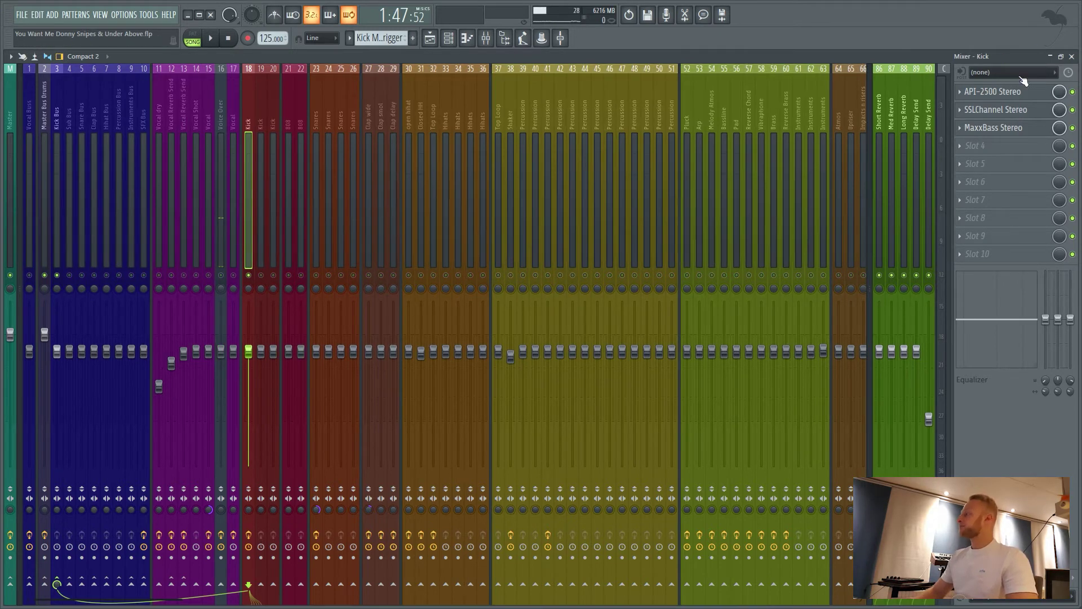
- Open the Kick's API-2500 compressor, move its window up and left, and audition the song
{"action": "left_click", "coordinate": [1009, 92]}
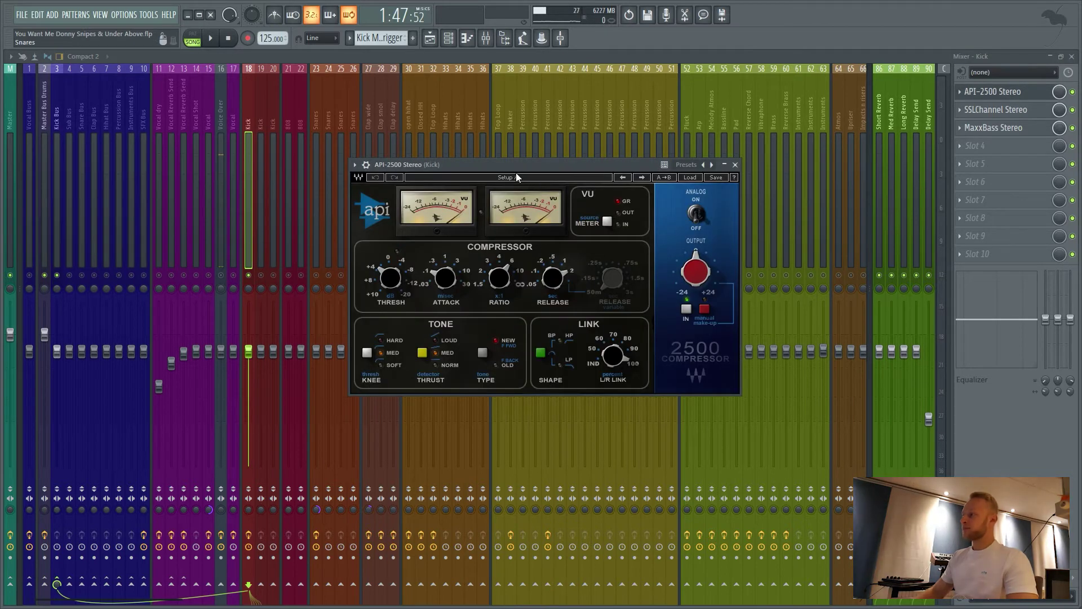
{"action": "left_click_drag", "start_coordinate": [504, 165], "coordinate": [407, 153]}
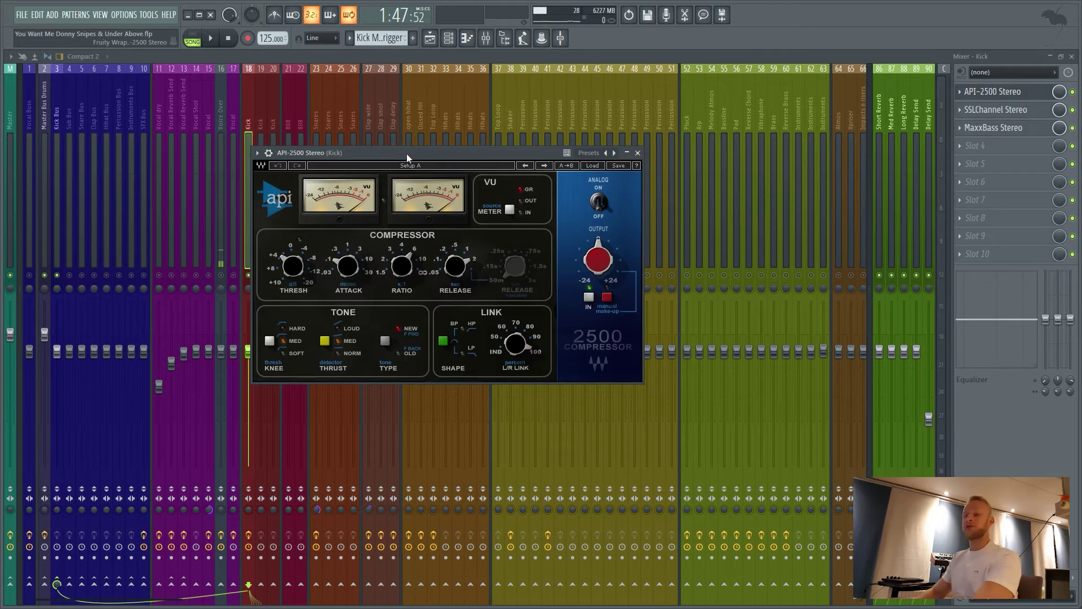
{"action": "key", "text": "space"}
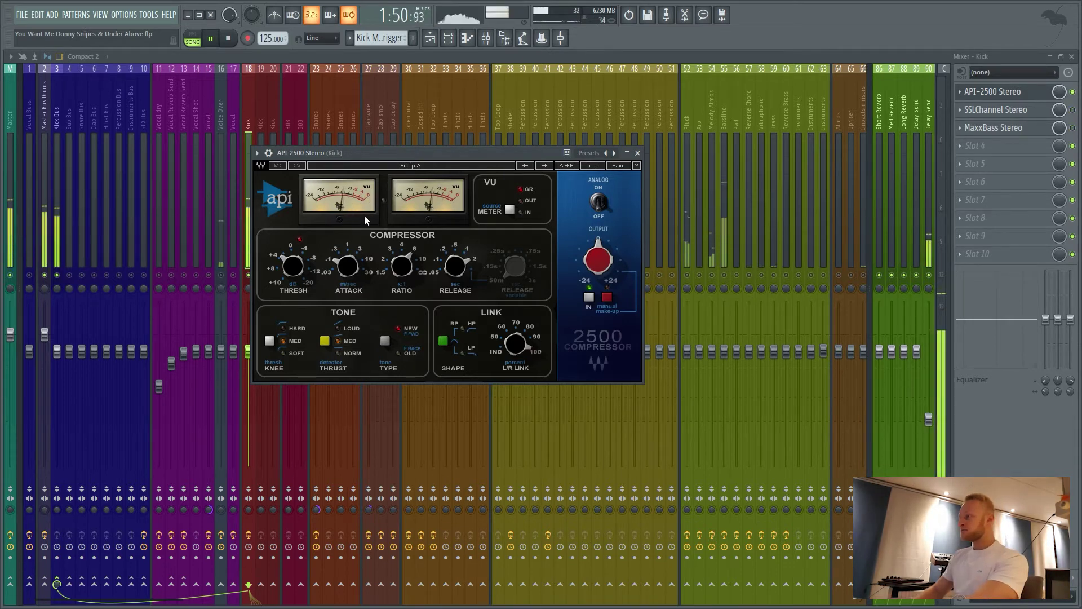
{"action": "key", "text": "space"}
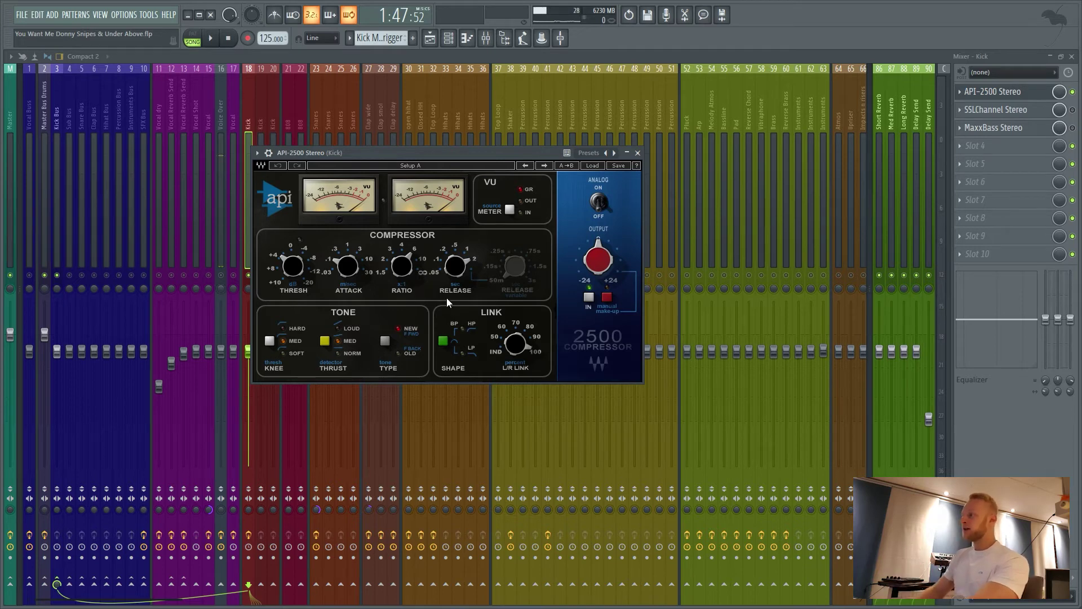
{"action": "mouse_move", "coordinate": [462, 271]}
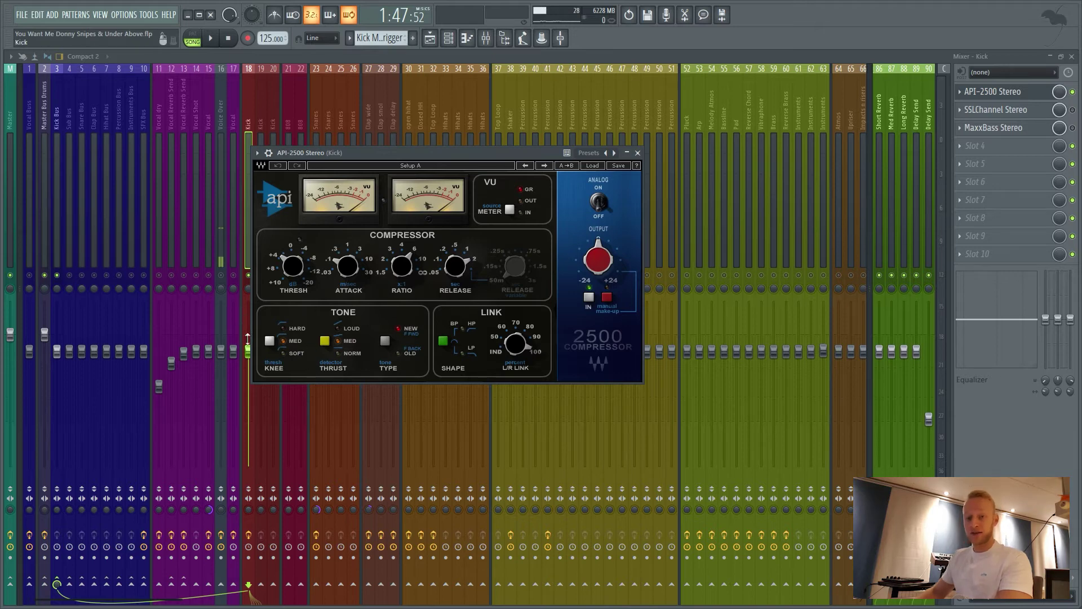
- Compare THRUST Norm and Loud during playback, leave it on Med, and close the compressor
{"action": "left_click", "coordinate": [339, 354]}
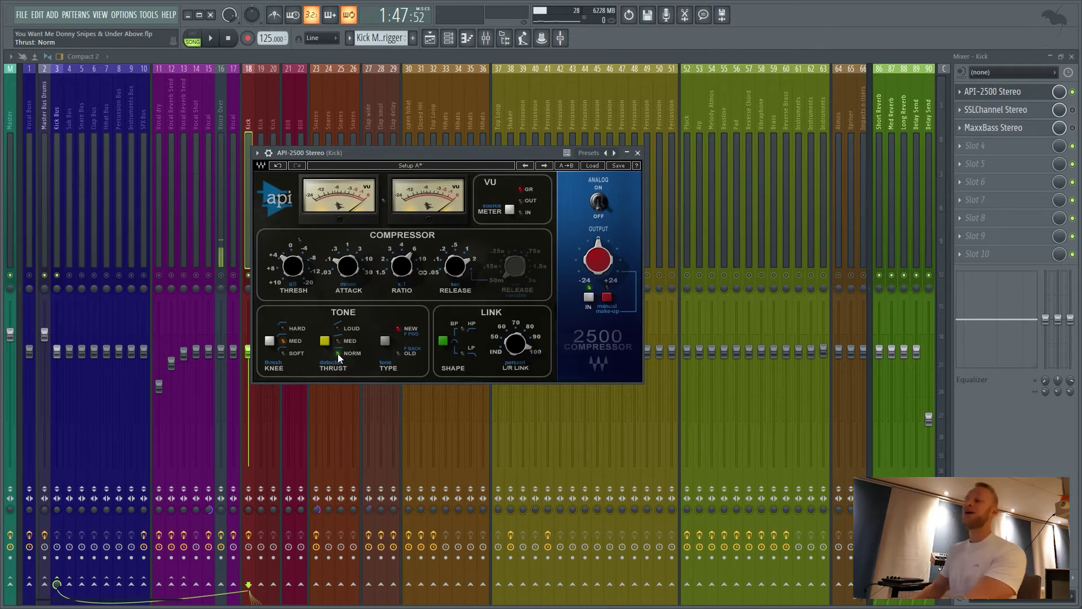
{"action": "key", "text": "space"}
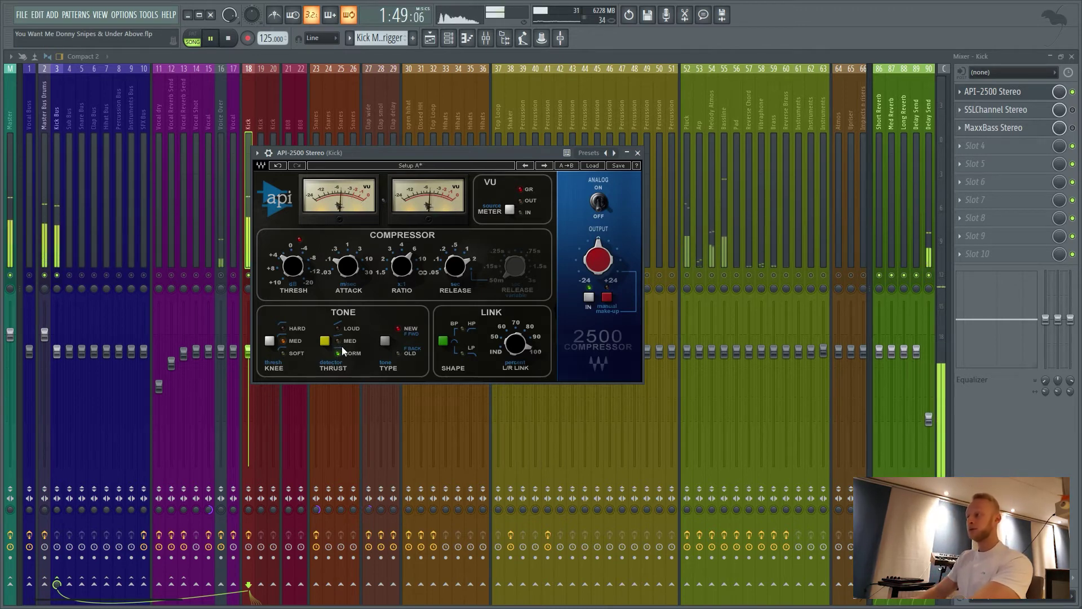
{"action": "left_click", "coordinate": [338, 340]}
{"action": "left_click", "coordinate": [337, 340]}
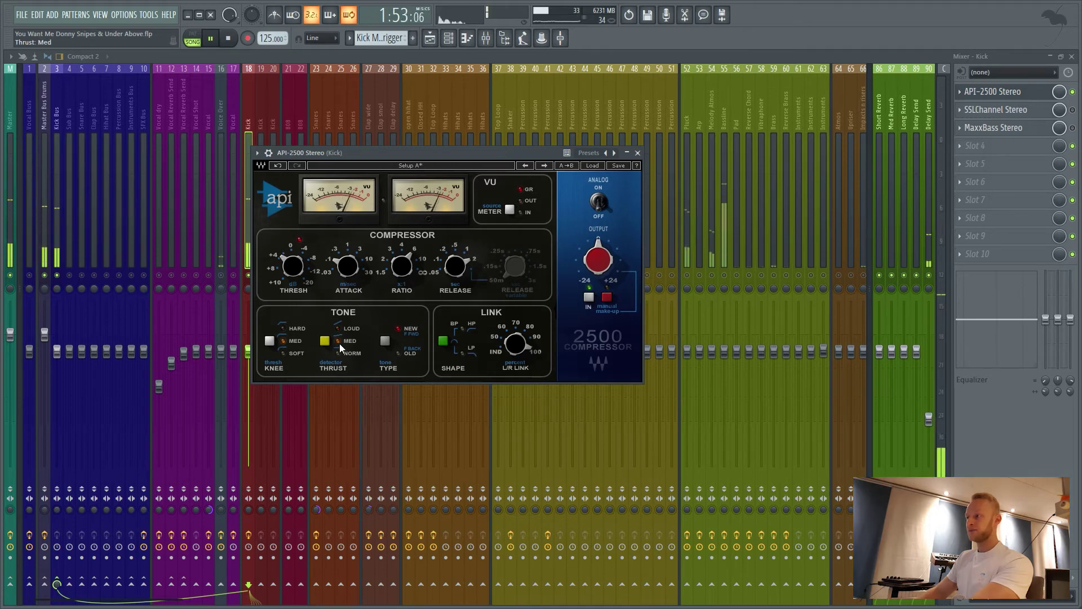
{"action": "left_click", "coordinate": [340, 344]}
{"action": "key", "text": "space"}
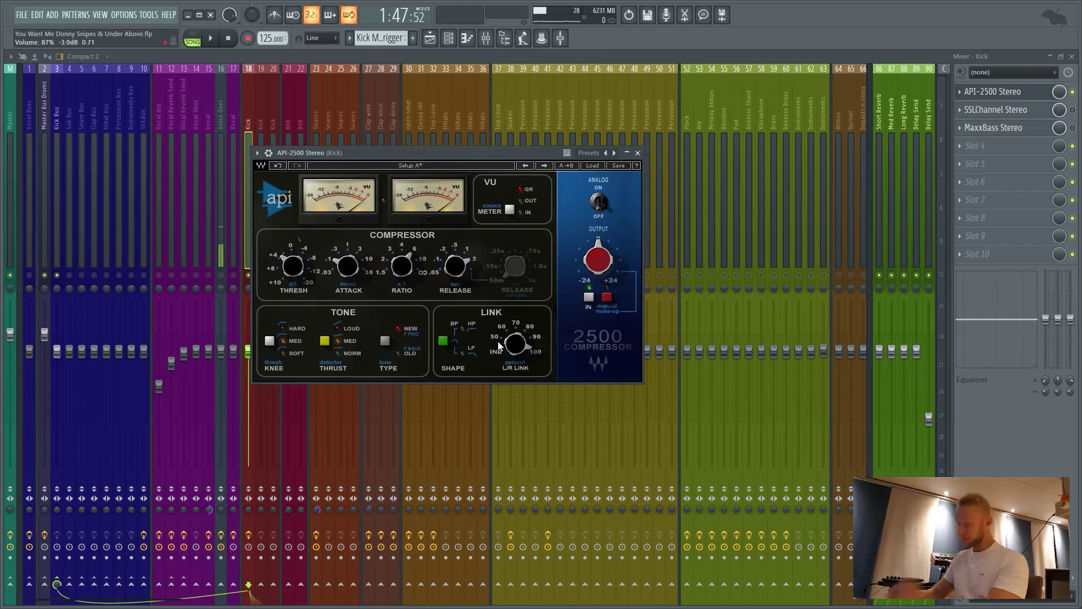
{"action": "left_click", "coordinate": [637, 153]}
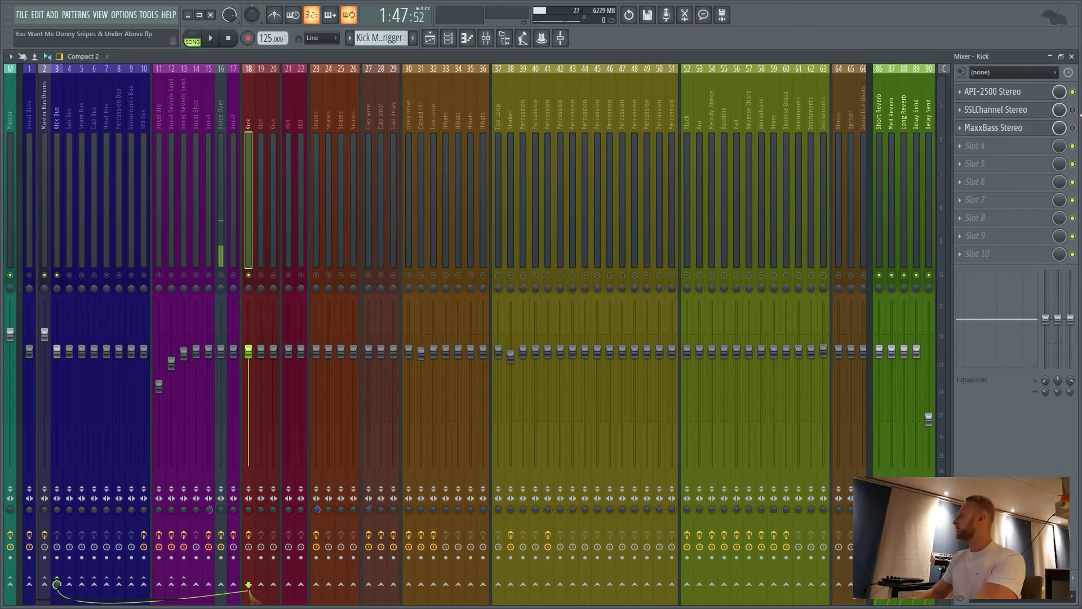
- Open the Kick's SSLChannel EQ and play the song briefly to audition the kick
{"action": "left_click", "coordinate": [982, 111]}
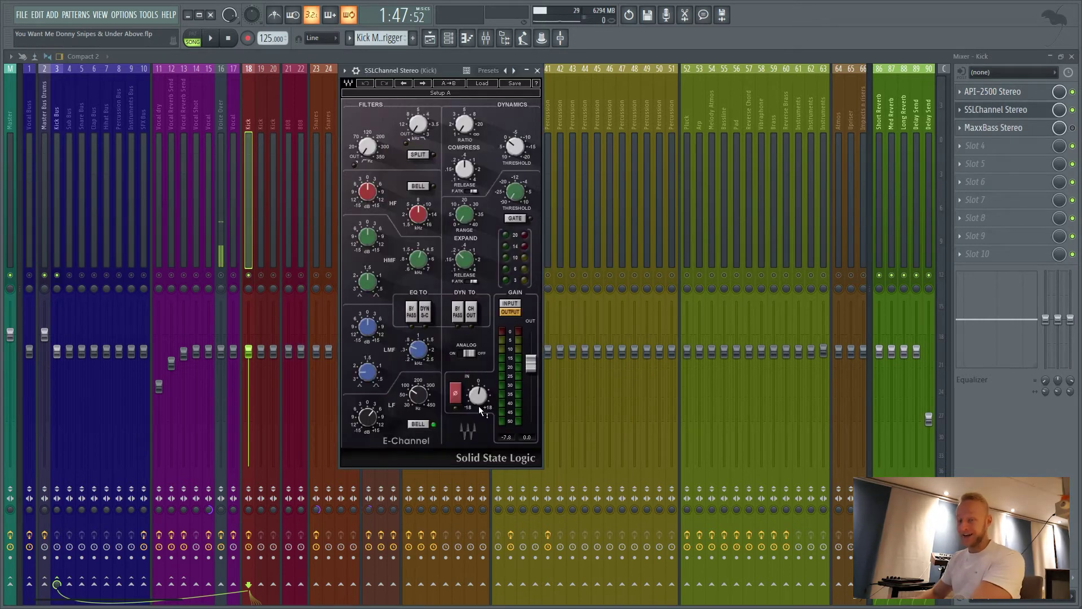
{"action": "mouse_move", "coordinate": [491, 411]}
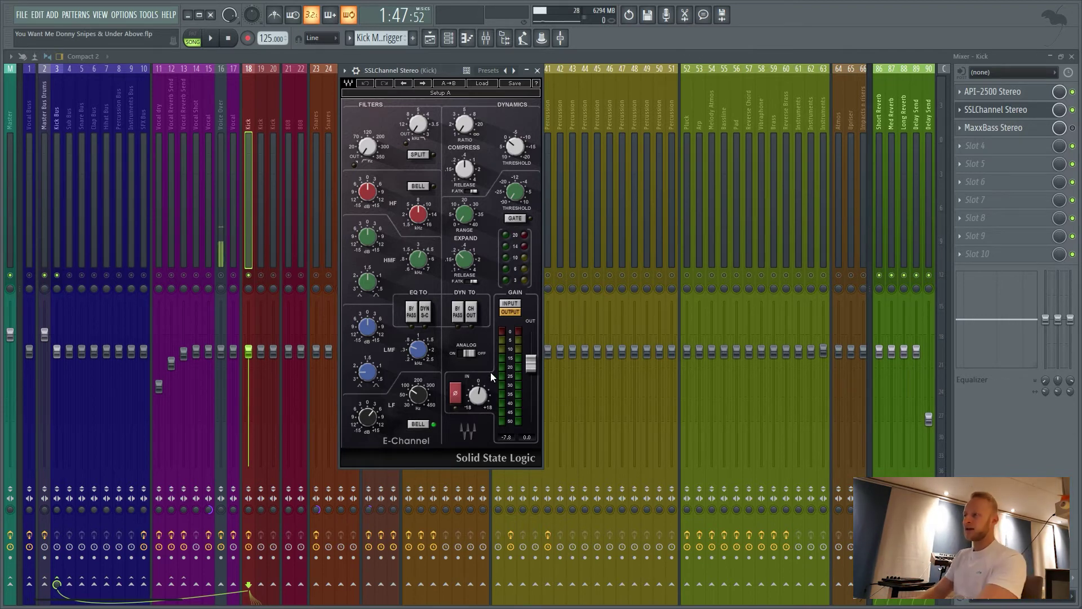
{"action": "key", "text": "space"}
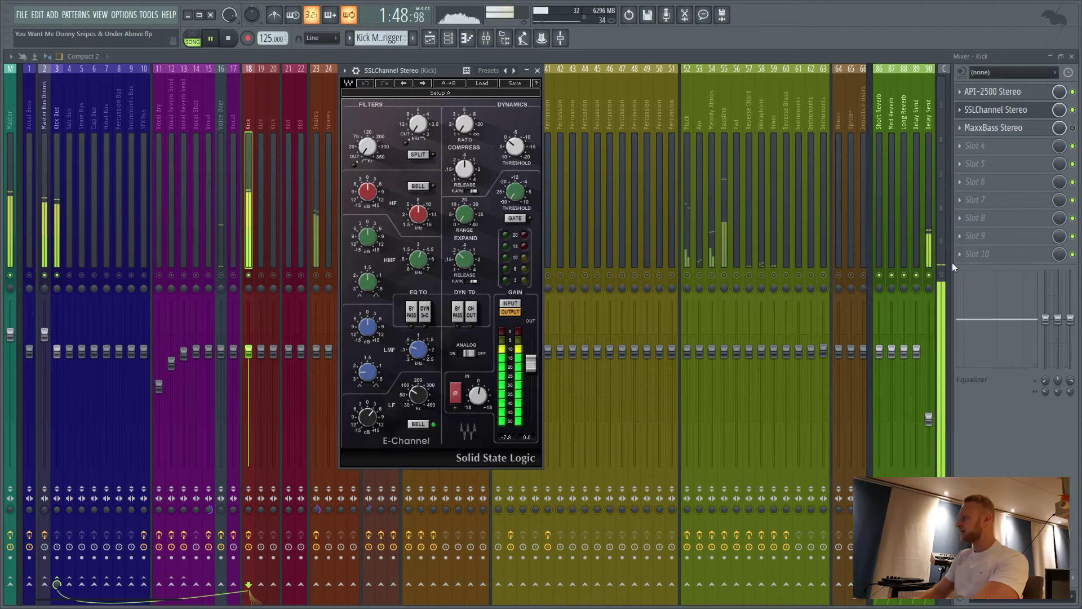
{"action": "key", "text": "space"}
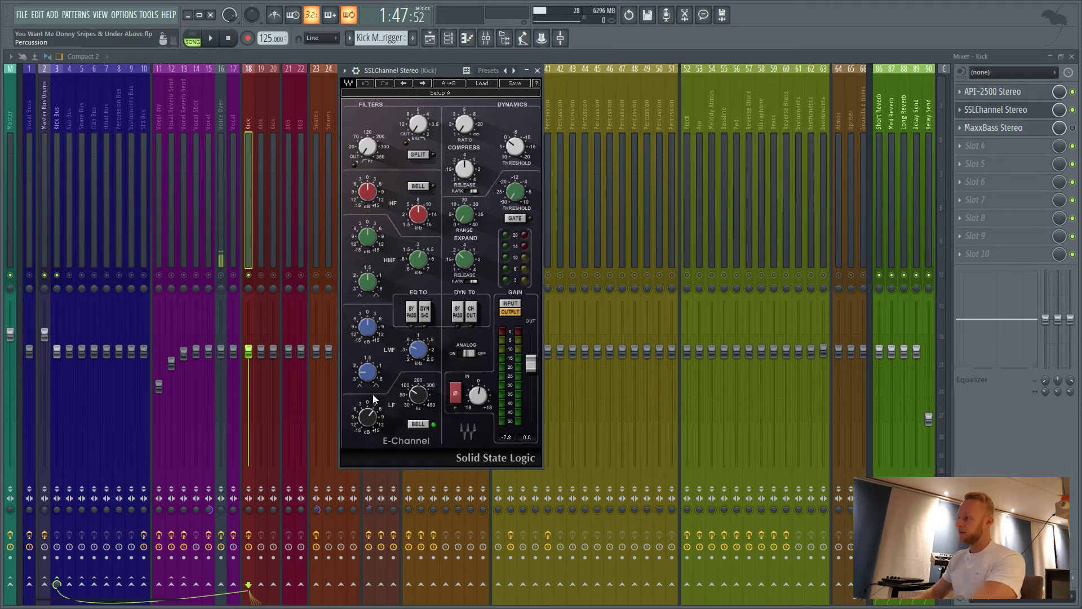
- Toggle the LF BELL shape off and back on, then play to compare the EQ
{"action": "mouse_move", "coordinate": [421, 399]}
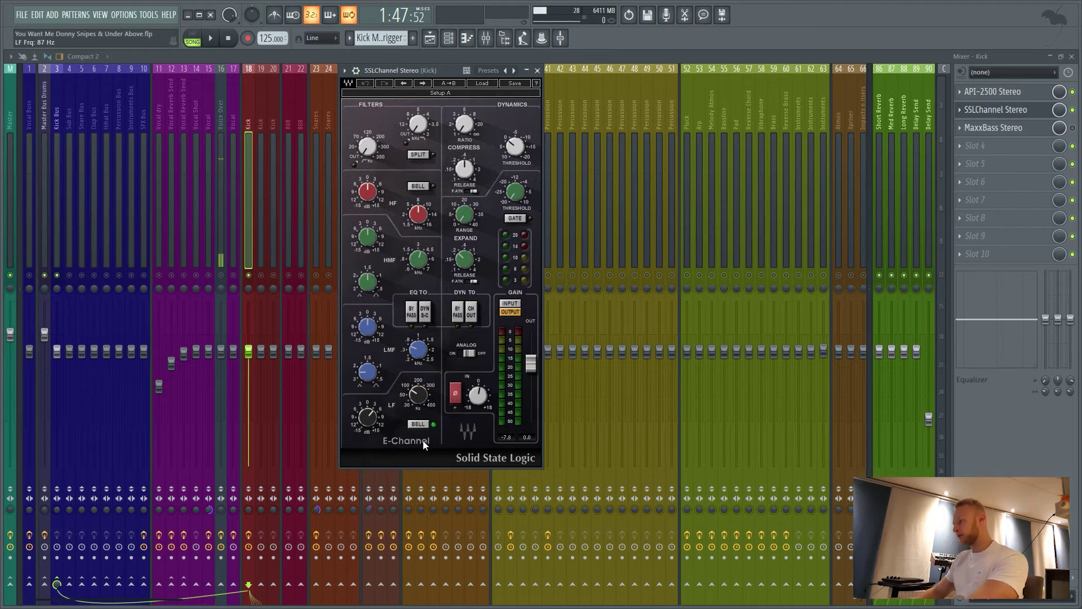
{"action": "left_click", "coordinate": [416, 425]}
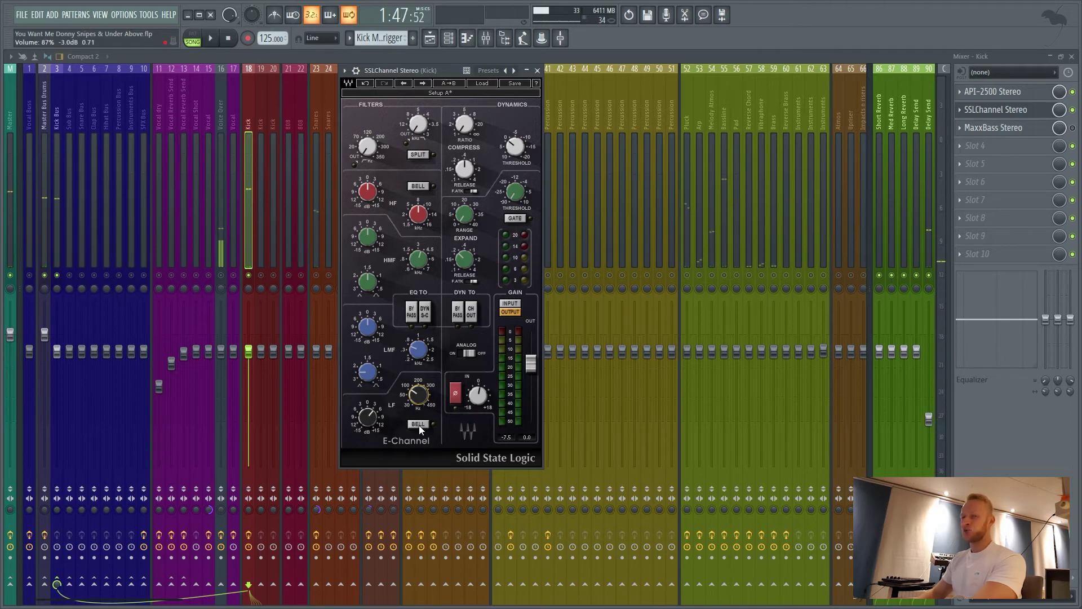
{"action": "left_click", "coordinate": [418, 424]}
{"action": "key", "text": "space"}
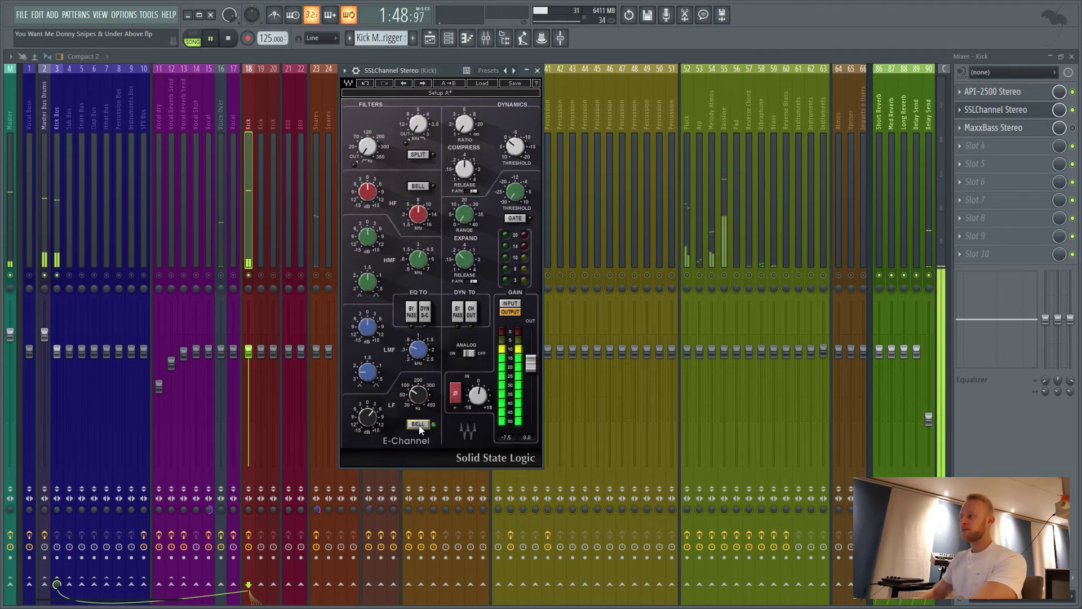
{"action": "key", "text": "space"}
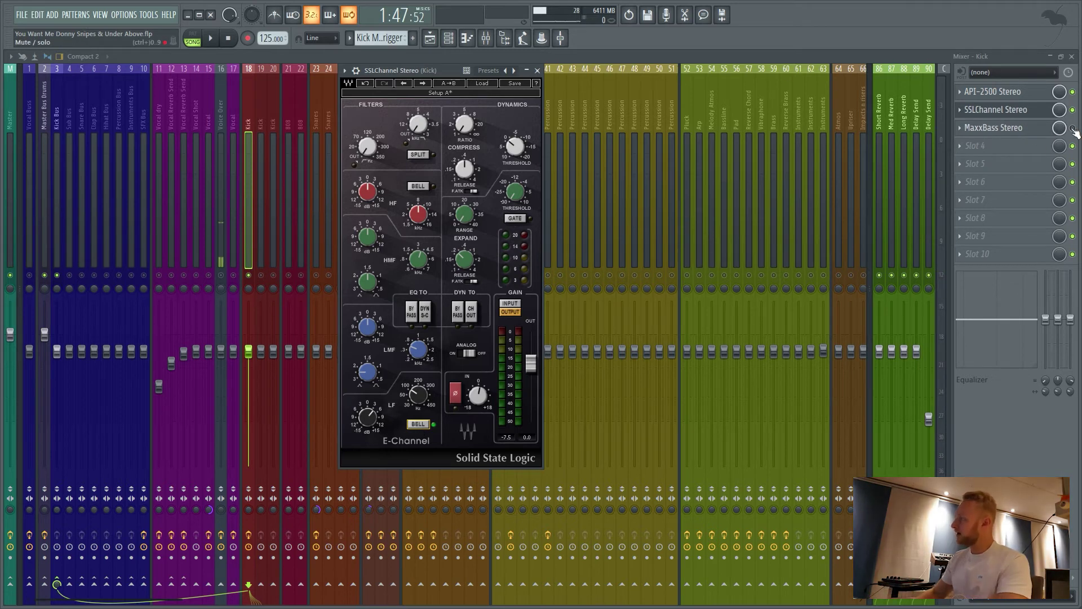
- Close the Kick's SSLChannel EQ and open its MaxxBass Stereo, moving the window for a clearer view
{"action": "left_click", "coordinate": [1014, 129]}
{"action": "left_click", "coordinate": [1017, 129]}
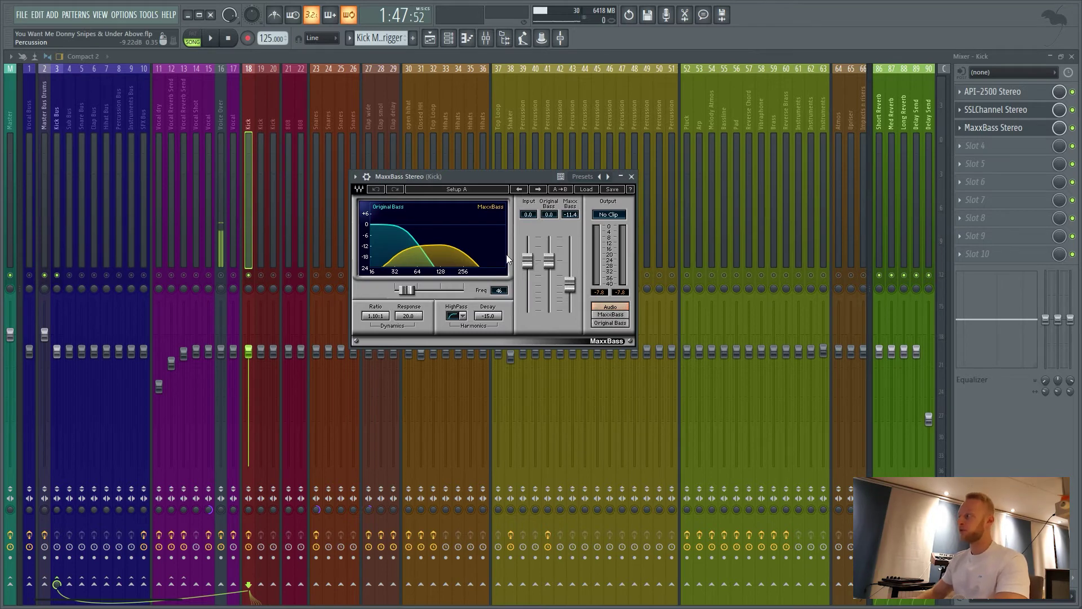
{"action": "left_click_drag", "start_coordinate": [479, 179], "coordinate": [542, 192]}
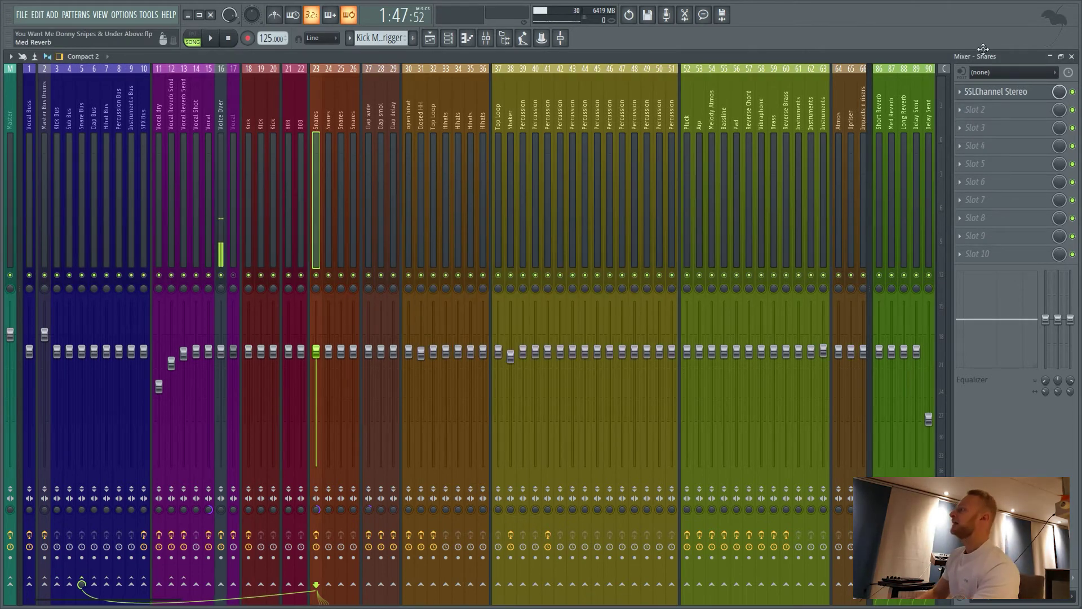
- Audition the Snares' SSLChannel Stereo with playback, move its window up and left, then close it
{"action": "left_click", "coordinate": [995, 96]}
{"action": "key", "text": "space"}
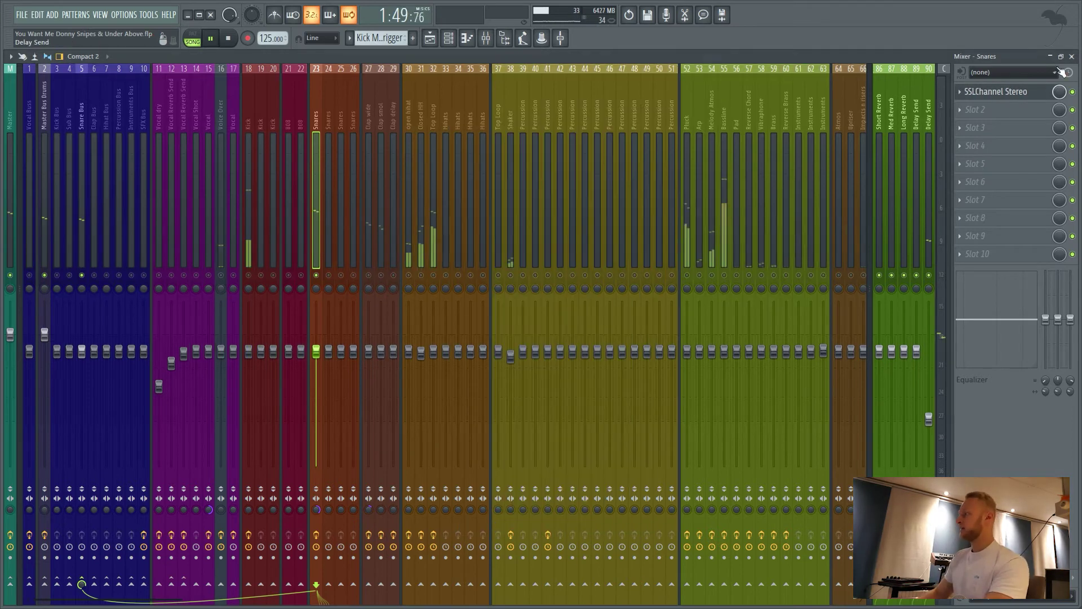
{"action": "left_click", "coordinate": [997, 91]}
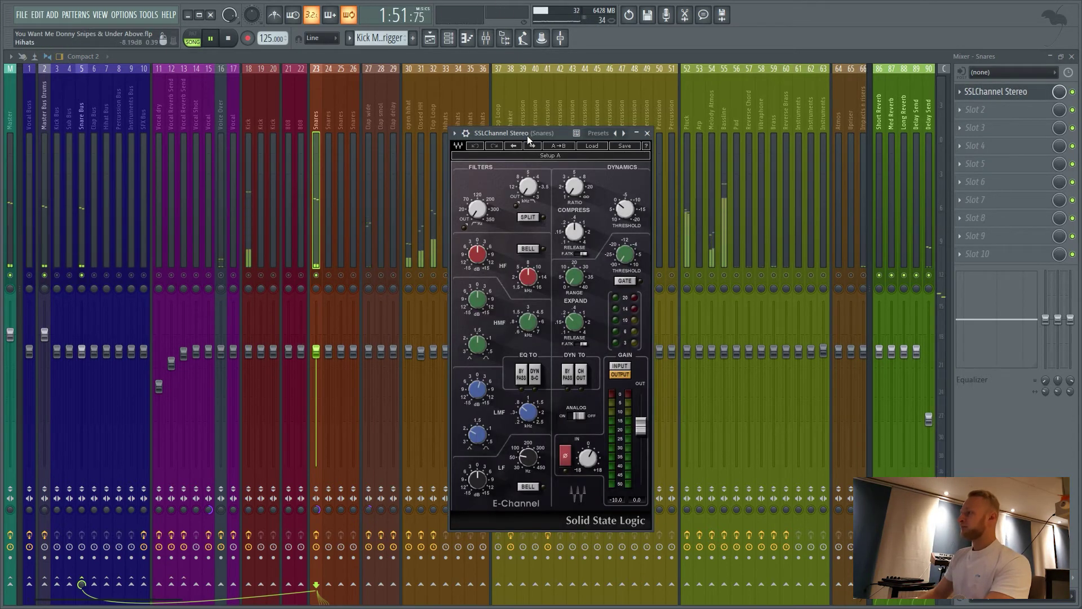
{"action": "key", "text": "space"}
{"action": "left_click_drag", "start_coordinate": [519, 133], "coordinate": [434, 127]}
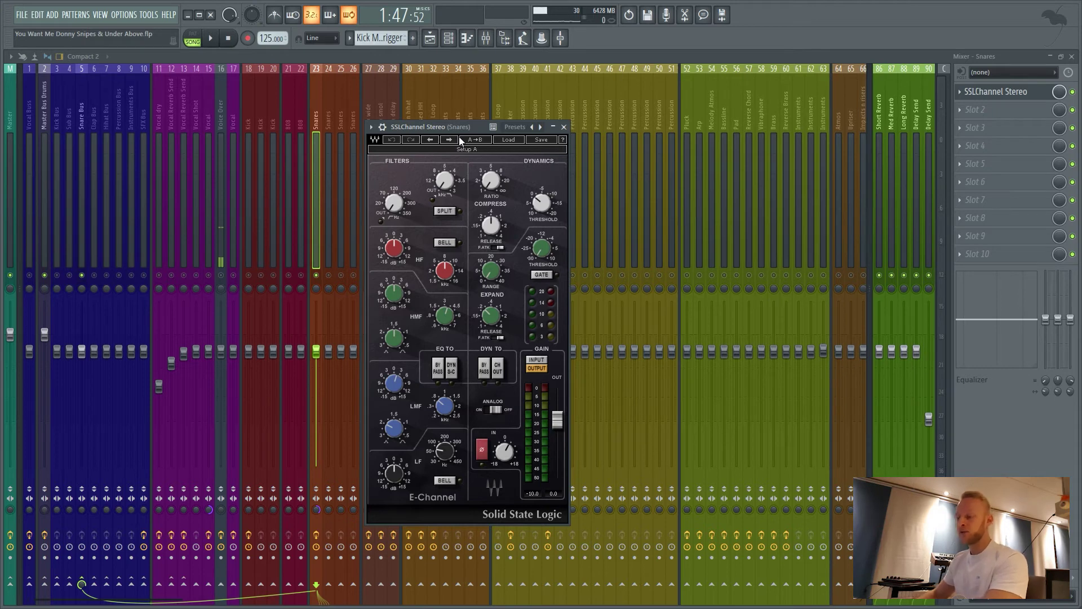
{"action": "mouse_move", "coordinate": [403, 394]}
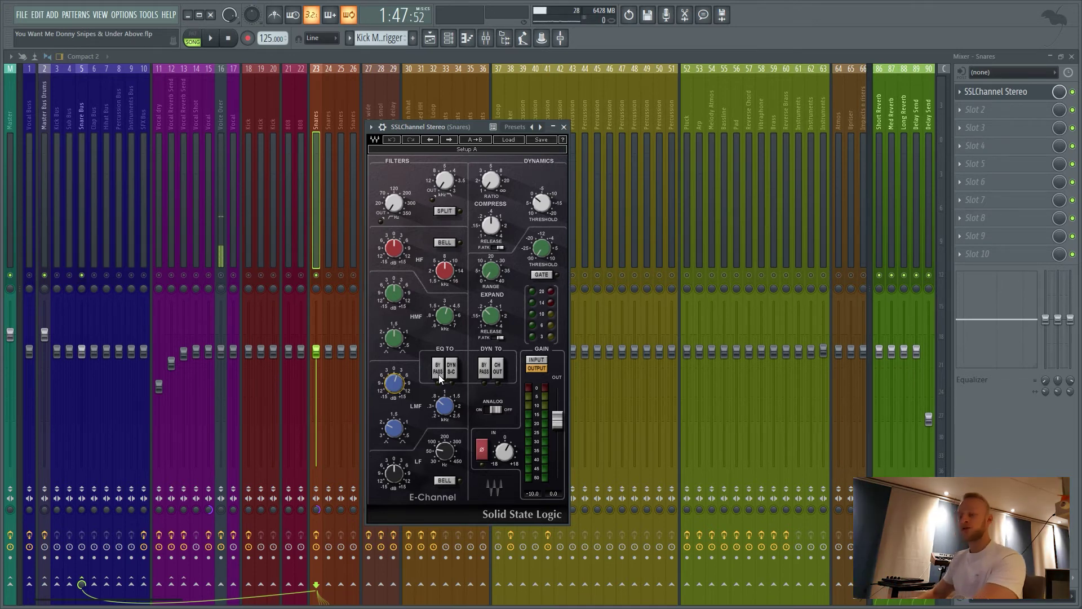
{"action": "key", "text": "Escape"}
{"action": "key", "text": "space"}
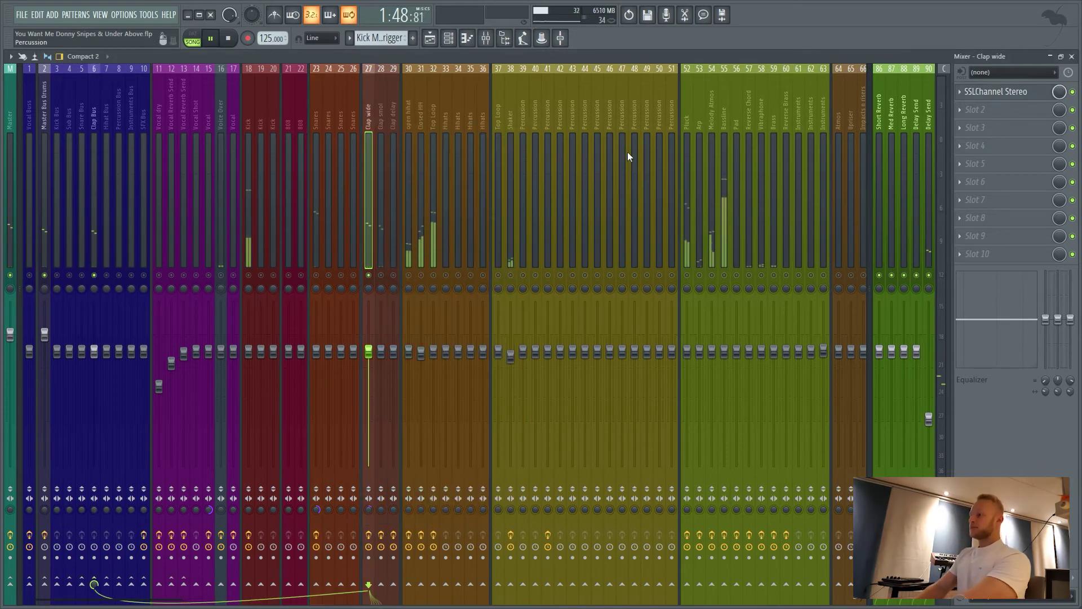
- Review the Clap wide's SSLChannel EQ, moving its window down and right, then close it
{"action": "key", "text": "space"}
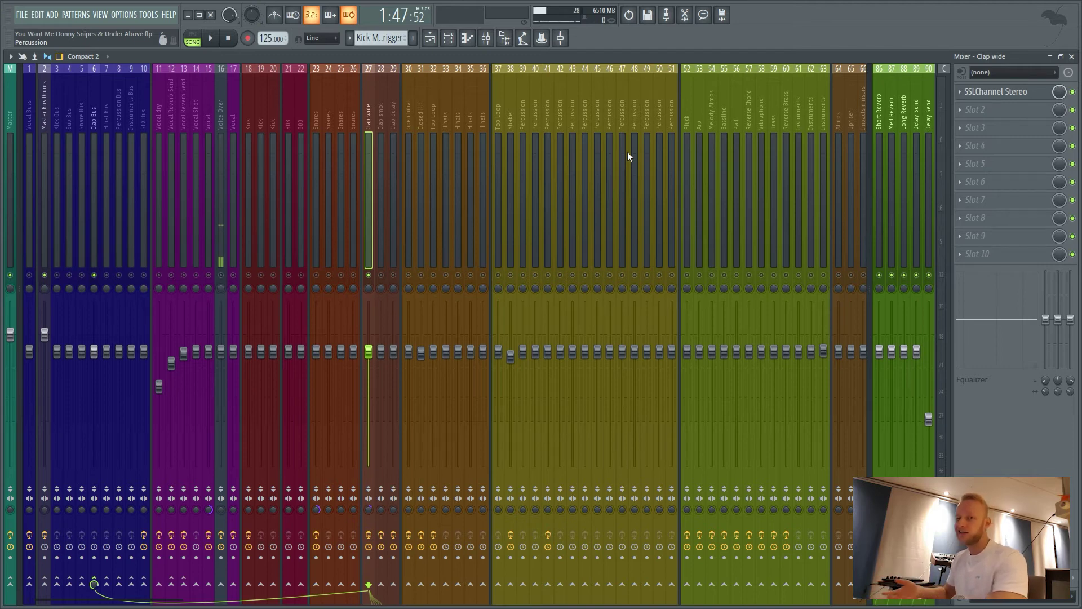
{"action": "left_click", "coordinate": [993, 91]}
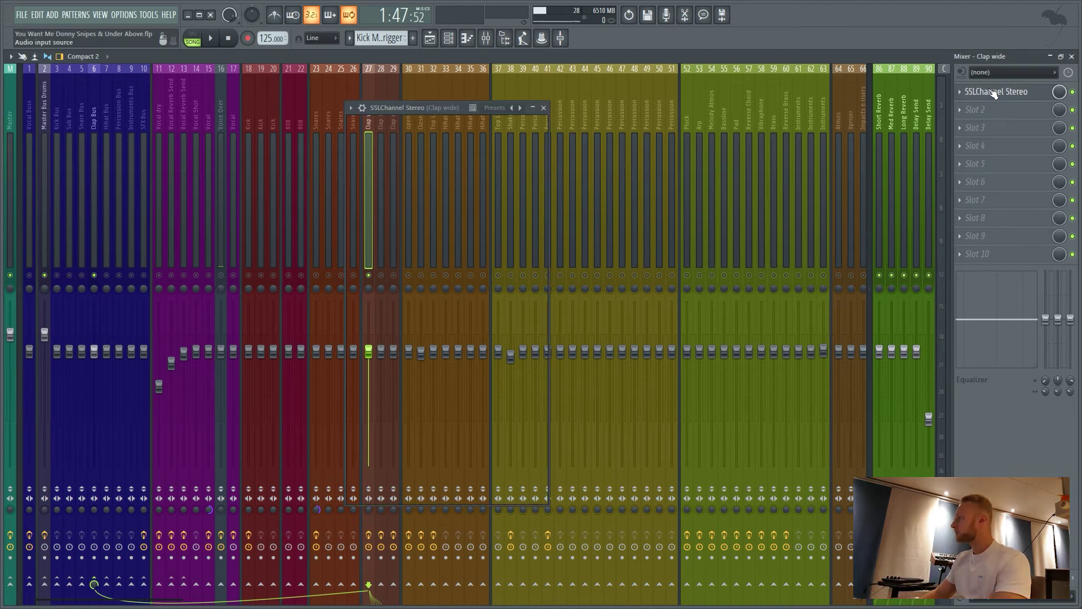
{"action": "left_click_drag", "start_coordinate": [443, 109], "coordinate": [541, 130]}
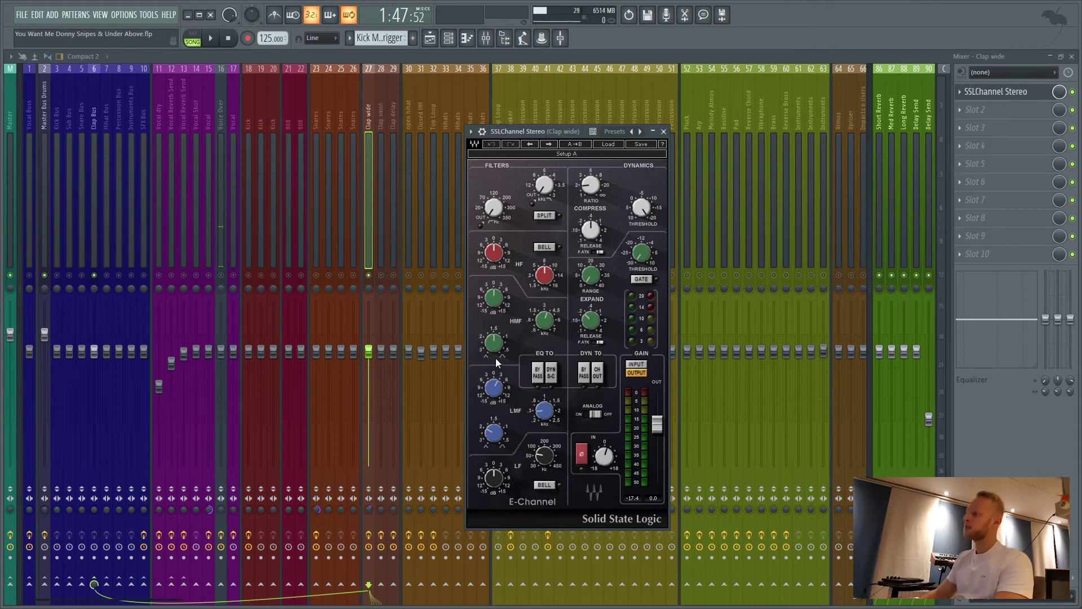
{"action": "left_click", "coordinate": [664, 130]}
- Solo the Clap smol channel, audition it, and open its SSLChannel EQ
{"action": "left_click", "coordinate": [385, 114]}
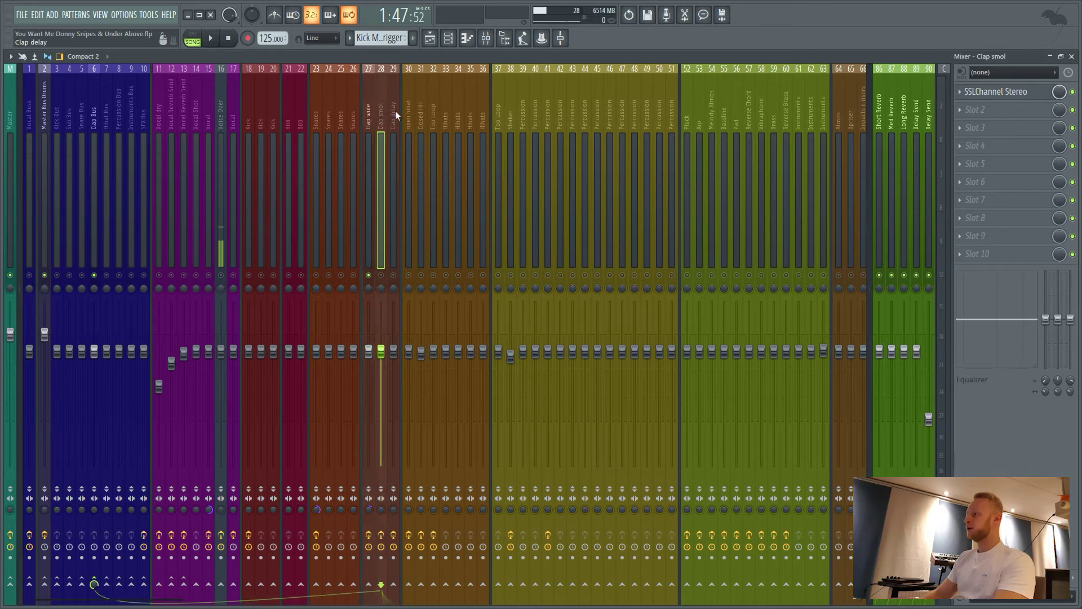
{"action": "right_click", "coordinate": [381, 276]}
{"action": "key", "text": "space"}
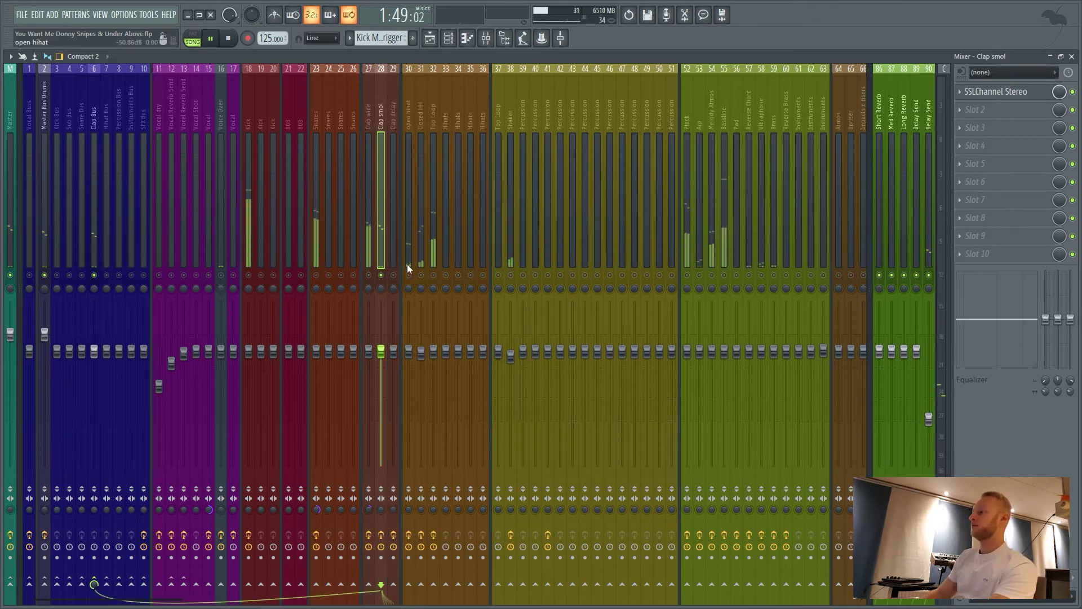
{"action": "key", "text": "space"}
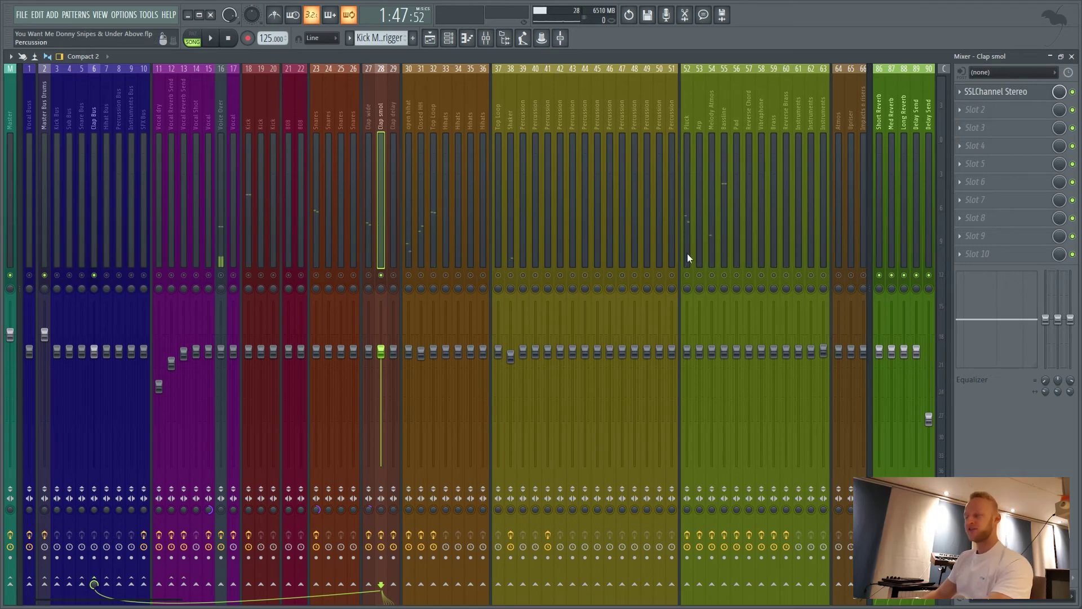
{"action": "left_click", "coordinate": [986, 90]}
{"action": "left_click", "coordinate": [986, 90]}
{"action": "left_click", "coordinate": [987, 90]}
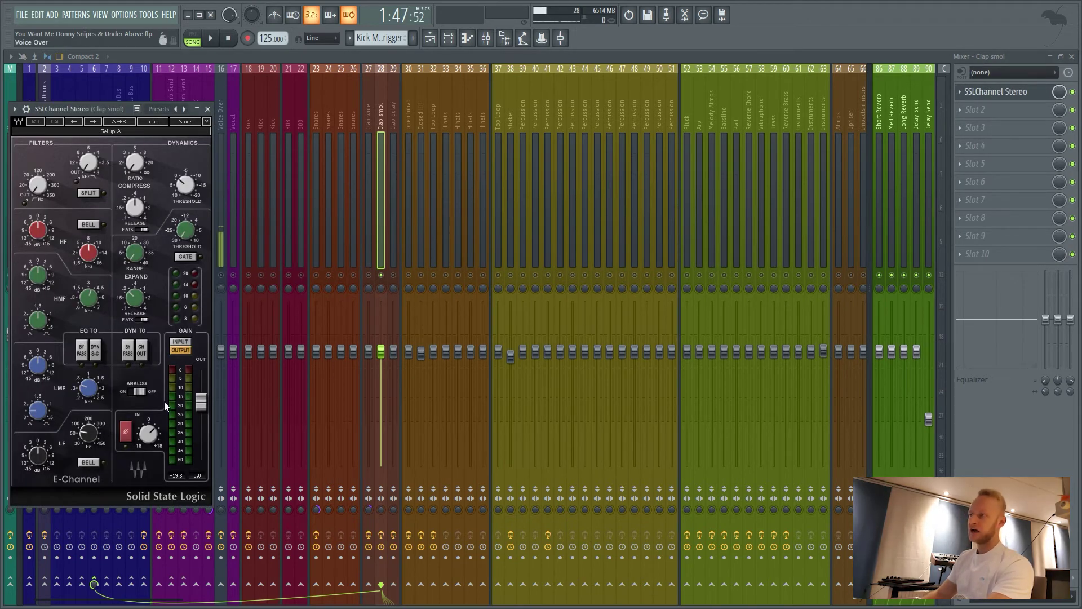
- Move to the Clap delay channel, check the arrangement position during playback, and close its channel strip
{"action": "left_click", "coordinate": [392, 270]}
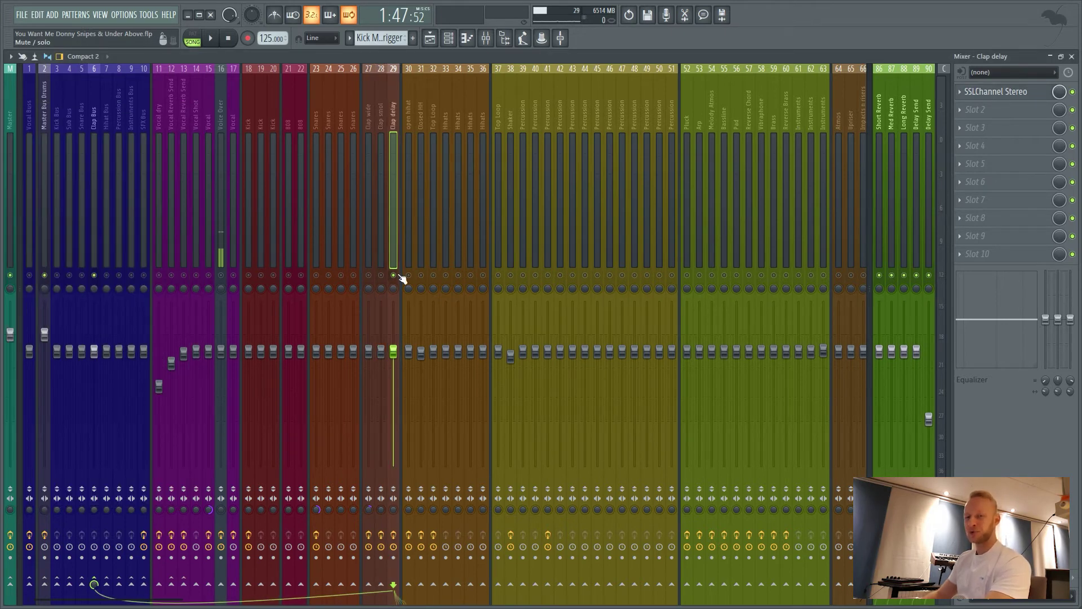
{"action": "key", "text": "space"}
{"action": "key", "text": "F5"}
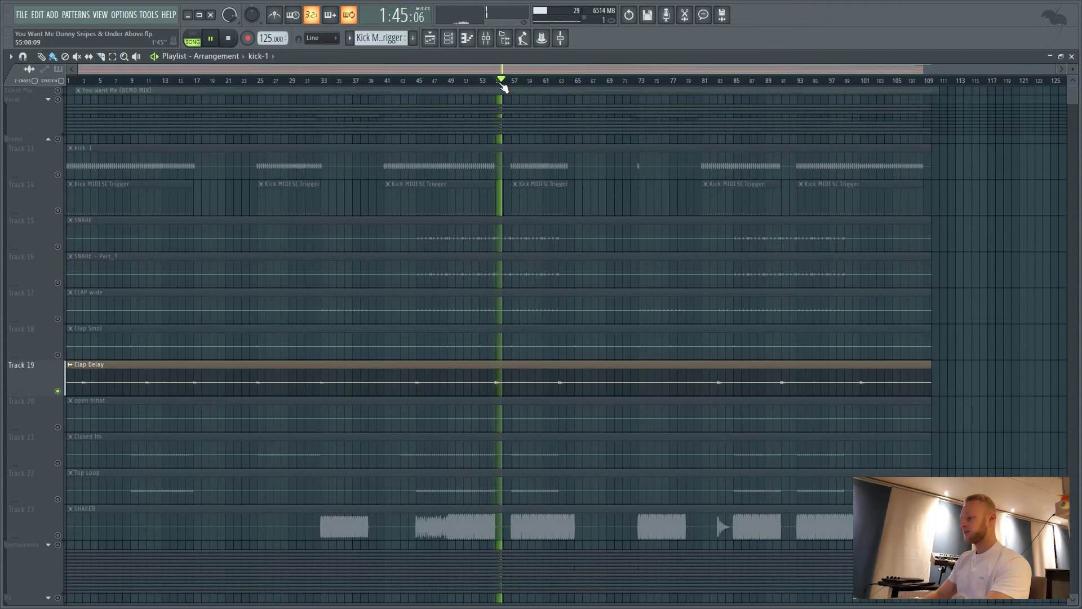
{"action": "key", "text": "space"}
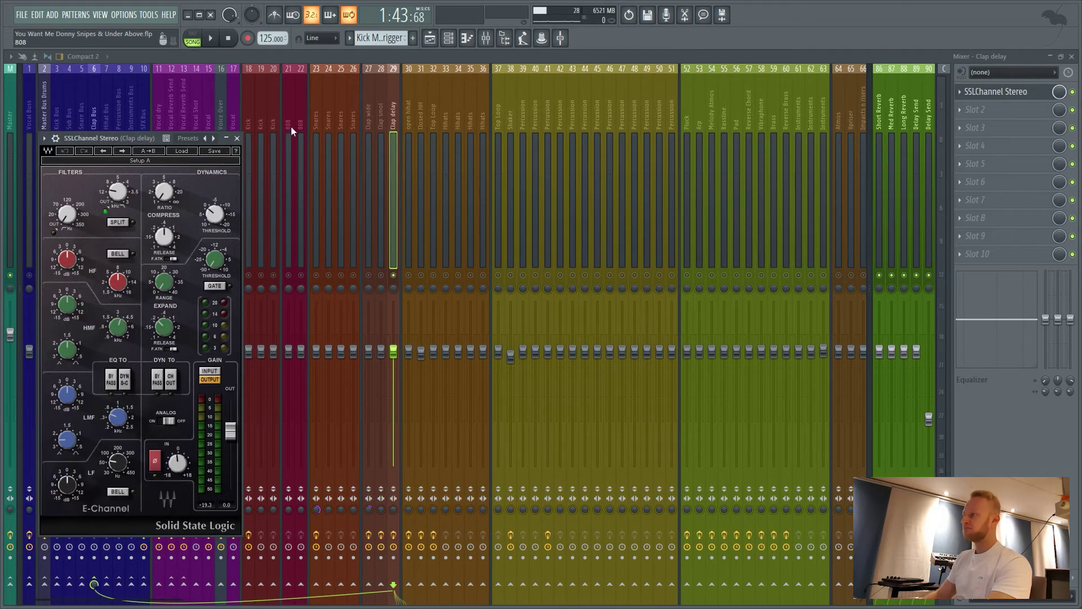
{"action": "left_click", "coordinate": [237, 138]}
- Unmute the Closed HH and Top Loop channels and play the hi-hats together
{"action": "left_click", "coordinate": [413, 218]}
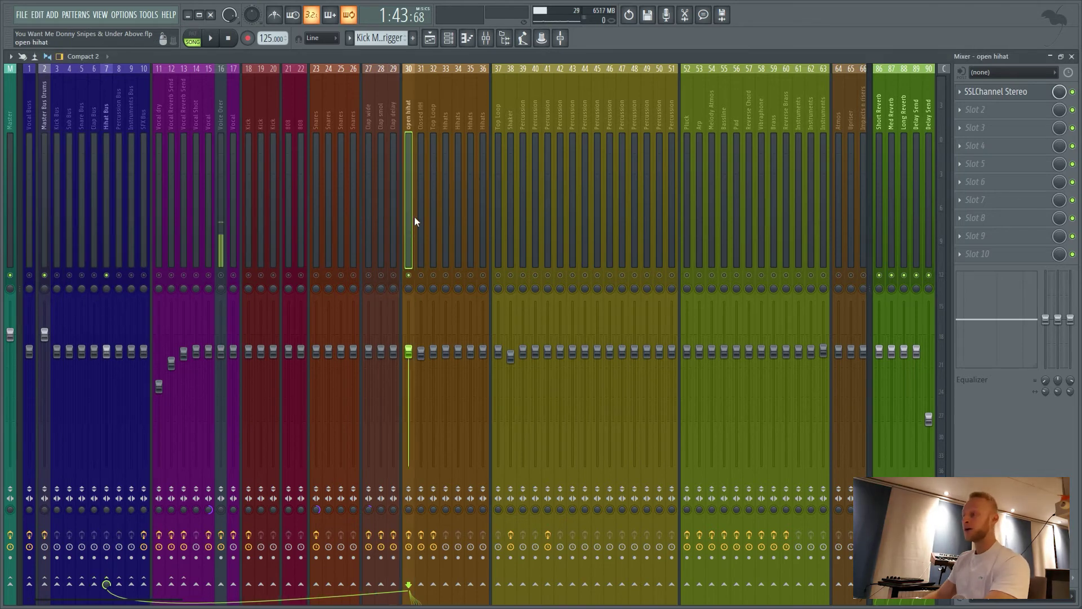
{"action": "left_click", "coordinate": [421, 275]}
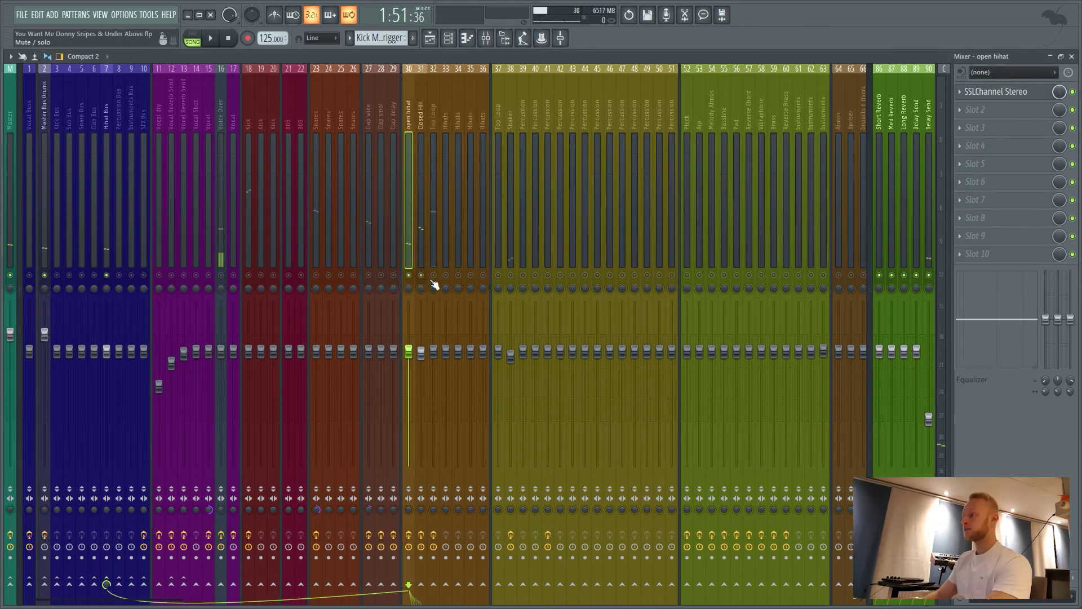
{"action": "left_click", "coordinate": [434, 275]}
{"action": "key", "text": "space"}
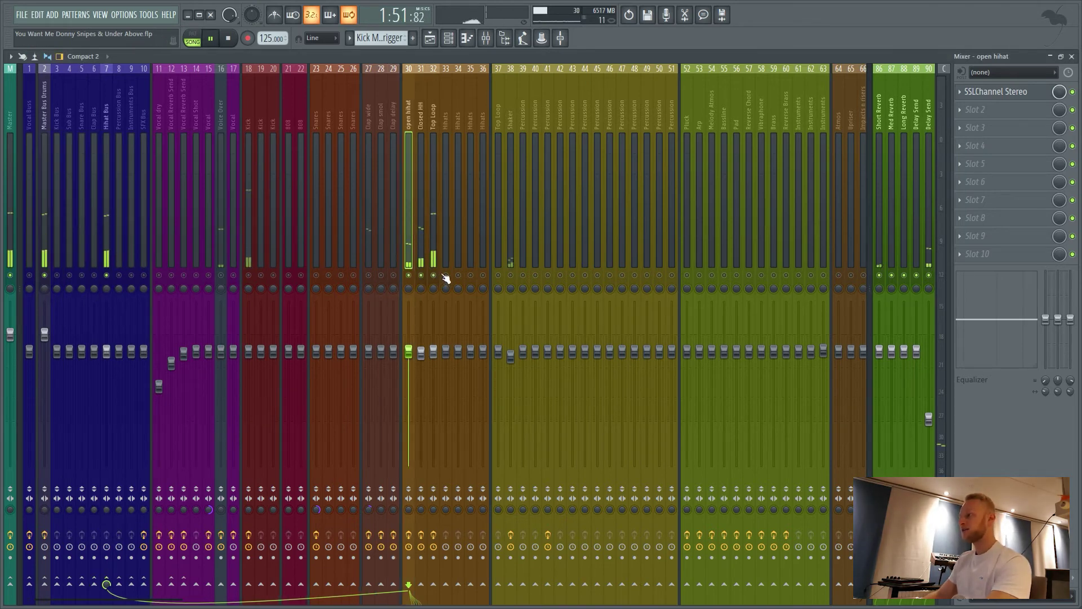
{"action": "key", "text": "space"}
{"action": "left_click", "coordinate": [435, 164]}
{"action": "key", "text": "space"}
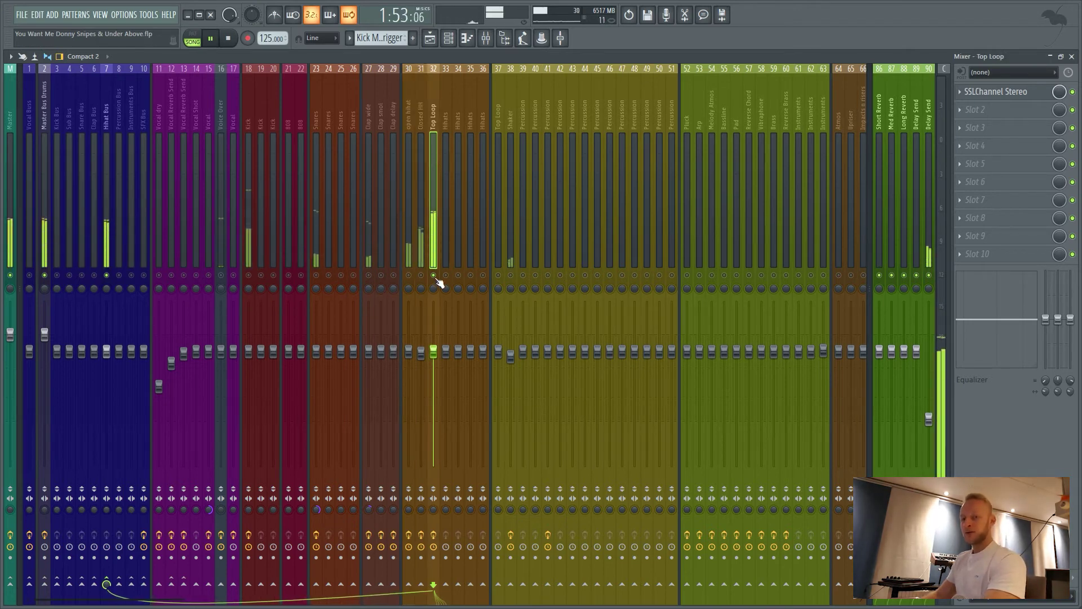
{"action": "key", "text": "space"}
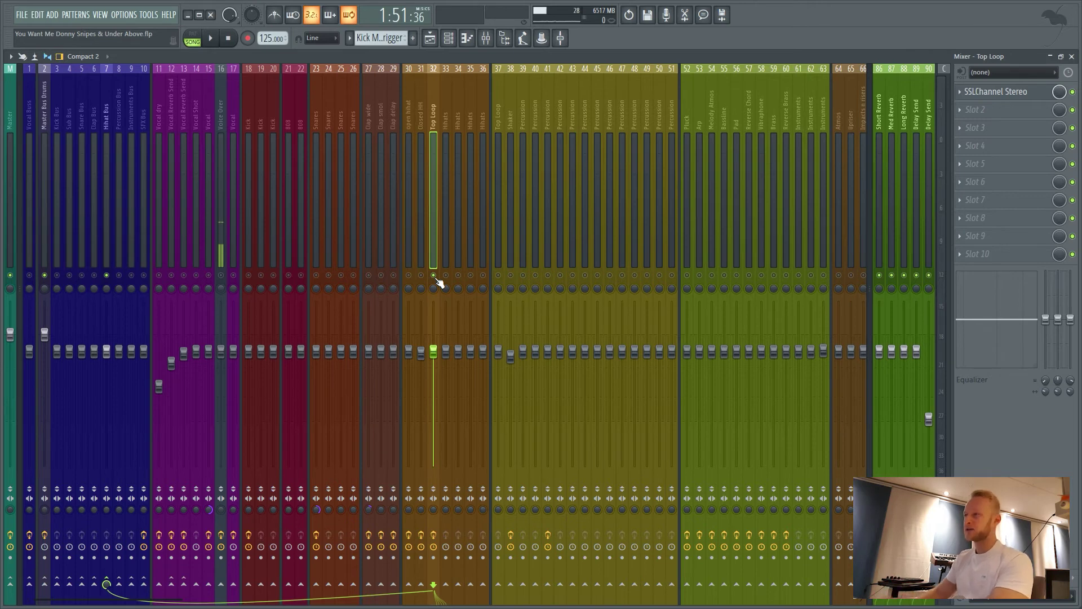
- Review the Closed HH channel strip plugin, listening between opening and closing it
{"action": "left_click", "coordinate": [421, 383]}
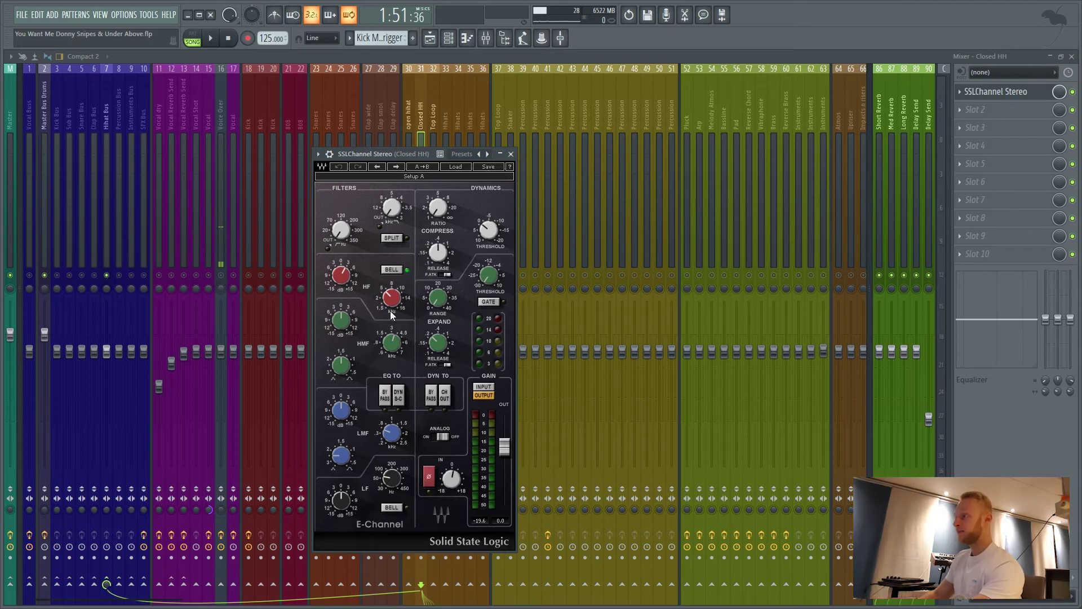
{"action": "key", "text": "Escape"}
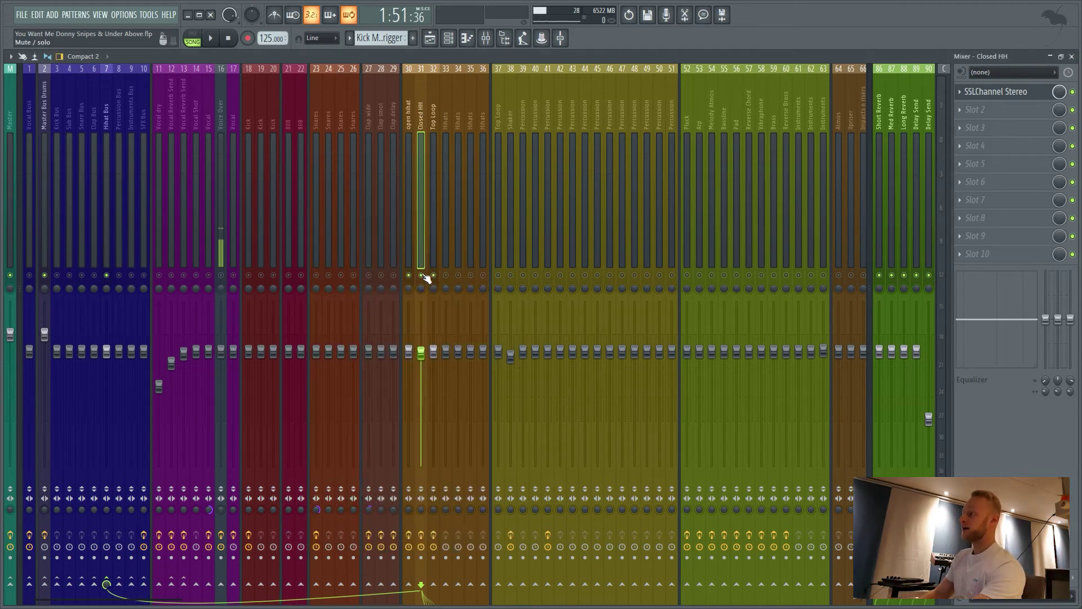
{"action": "key", "text": "space"}
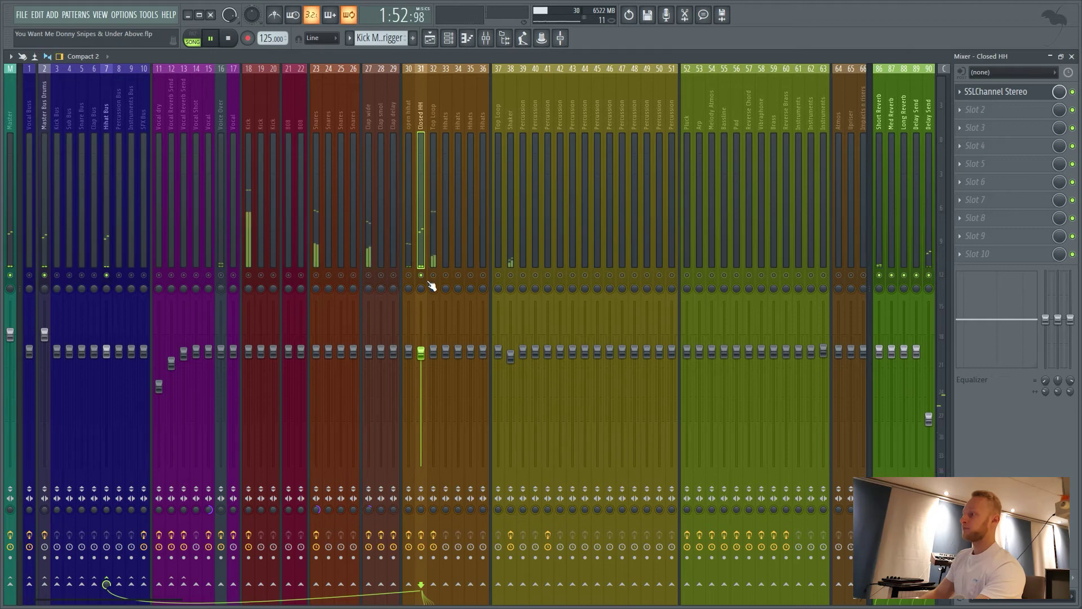
{"action": "key", "text": "space"}
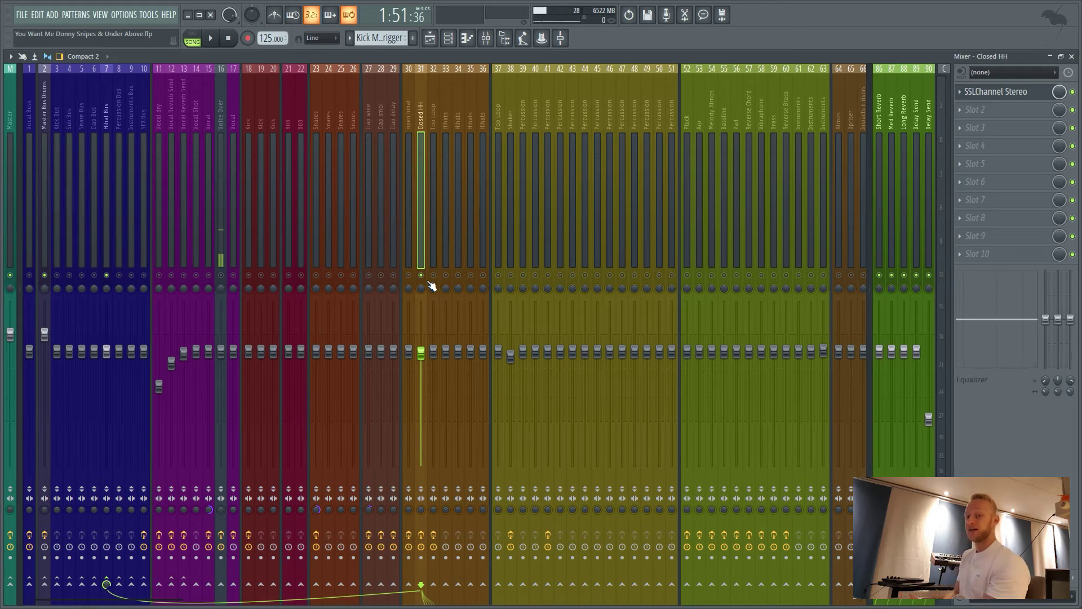
{"action": "left_click", "coordinate": [1009, 91]}
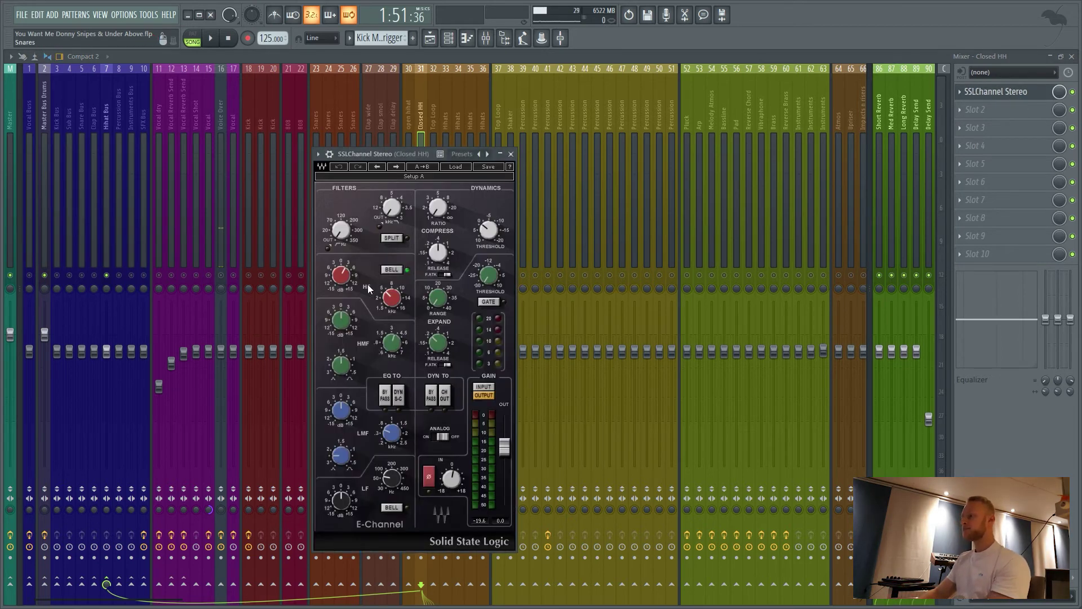
{"action": "left_click", "coordinate": [511, 153]}
- Review the Top Loop channel strip plugin, moving its window right, then close it and play
{"action": "left_click", "coordinate": [435, 280]}
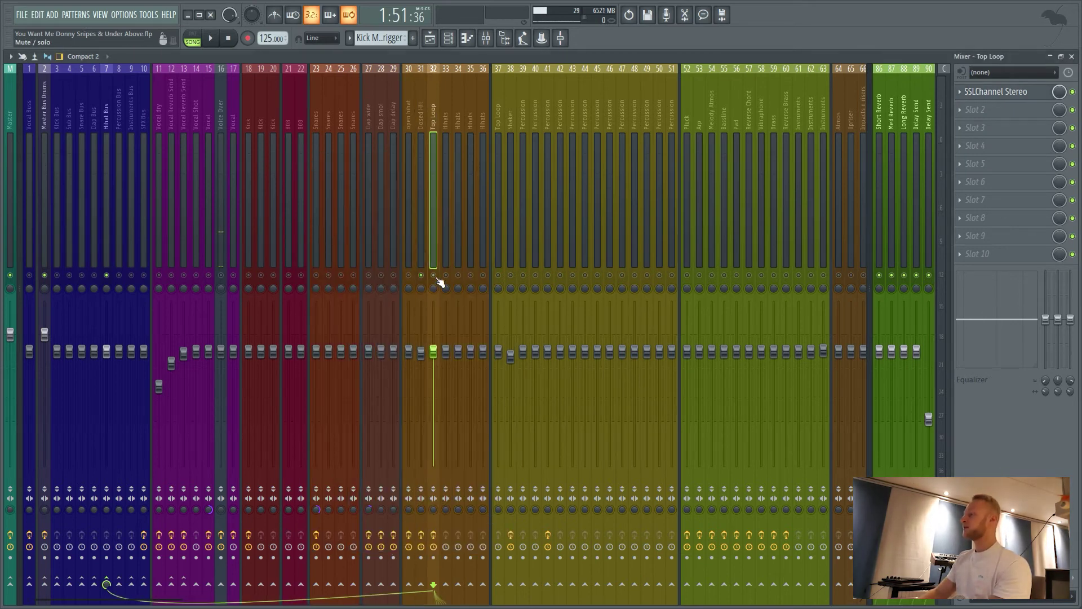
{"action": "left_click", "coordinate": [1017, 99]}
{"action": "left_click_drag", "start_coordinate": [401, 119], "coordinate": [646, 168]}
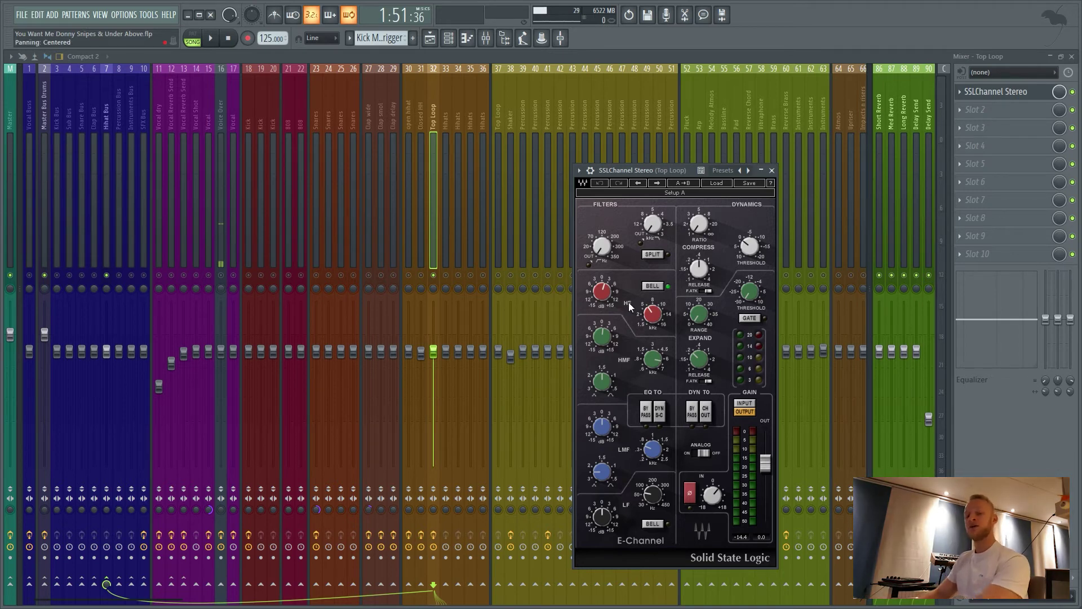
{"action": "key", "text": "Escape"}
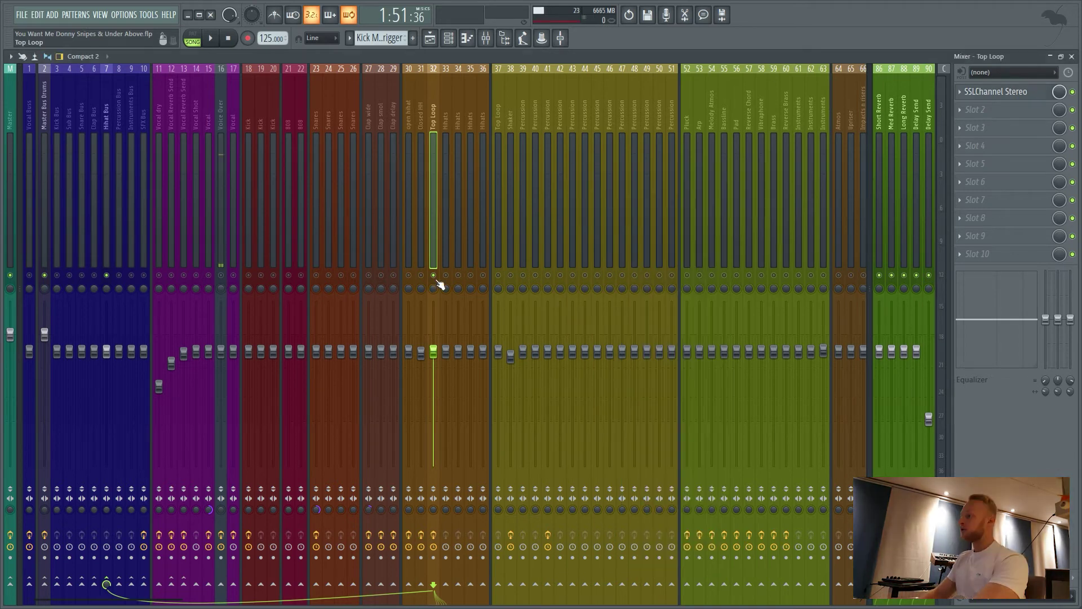
{"action": "key", "text": "space"}
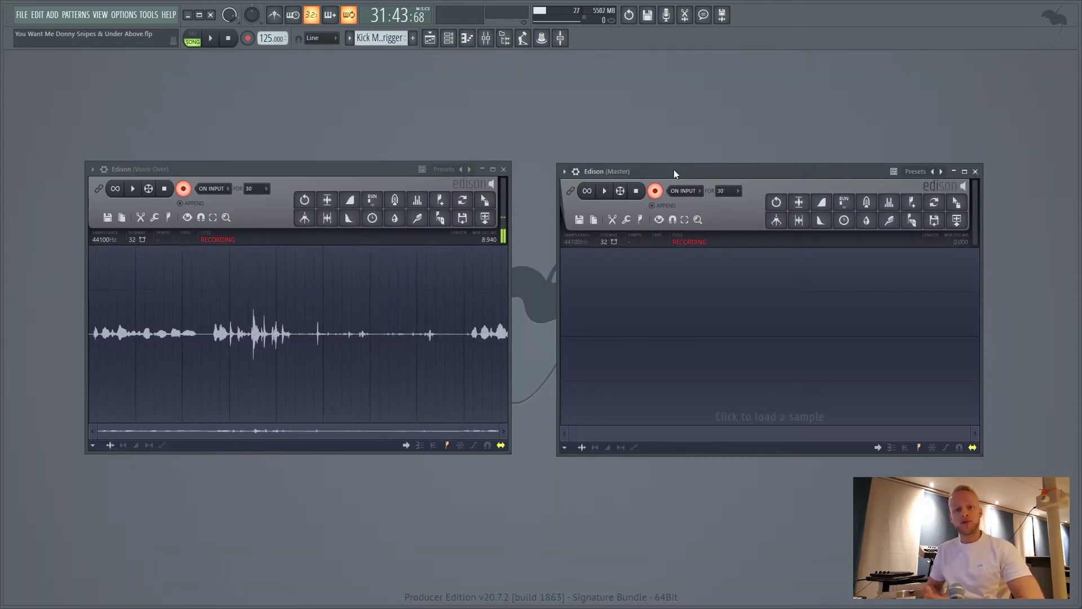
- Bring the full mixer back, showing the Pluck insert's SSLChannel, PuigChild 670 and Shaperbox 2 chain
{"action": "key", "text": "F9"}
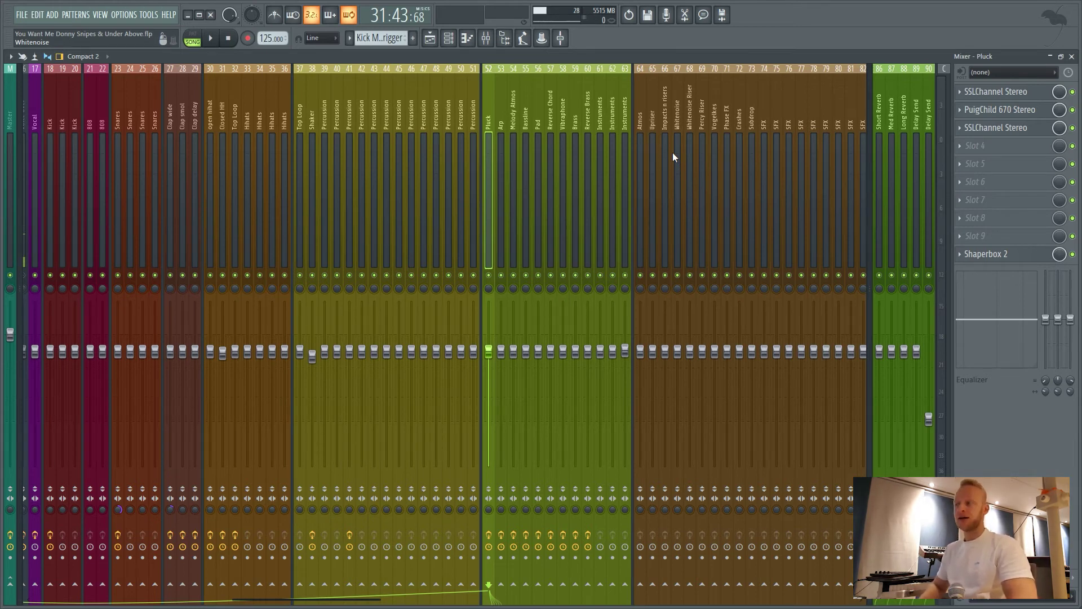
{"action": "key", "text": "F5"}
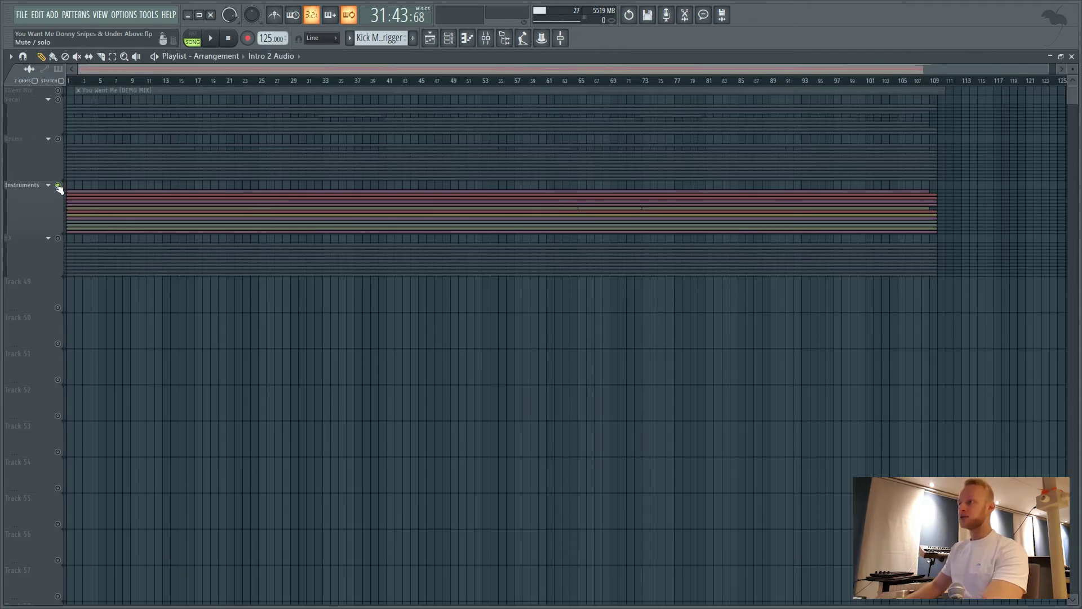
{"action": "left_click", "coordinate": [48, 186]}
{"action": "left_click", "coordinate": [390, 80]}
{"action": "key", "text": "space"}
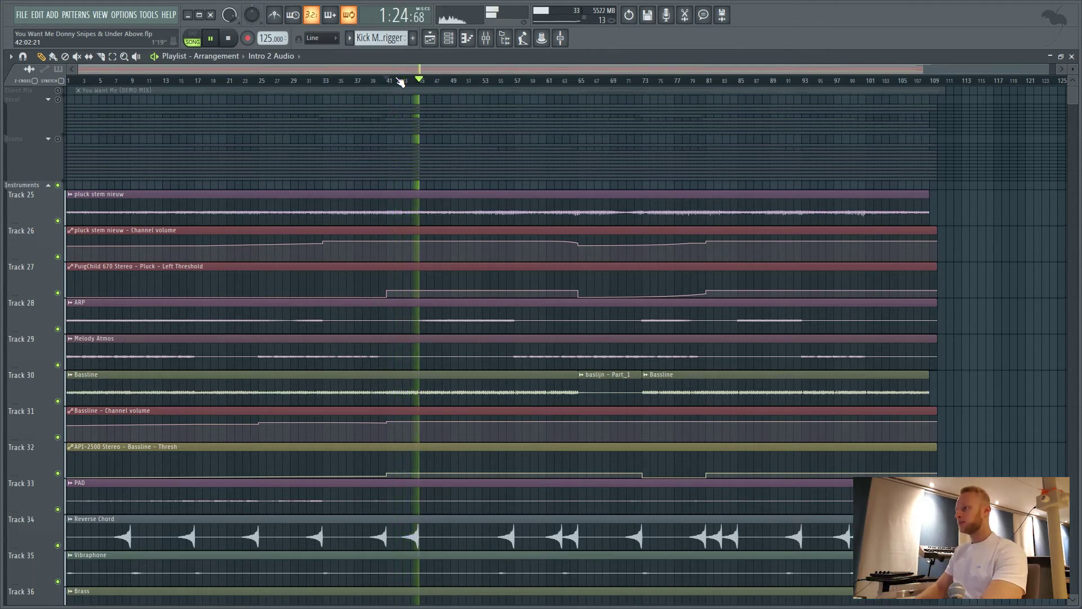
{"action": "scroll", "coordinate": [585, 274], "scroll_direction": "down", "scroll_amount": 3}
{"action": "scroll", "coordinate": [579, 275], "scroll_direction": "up", "scroll_amount": 3}
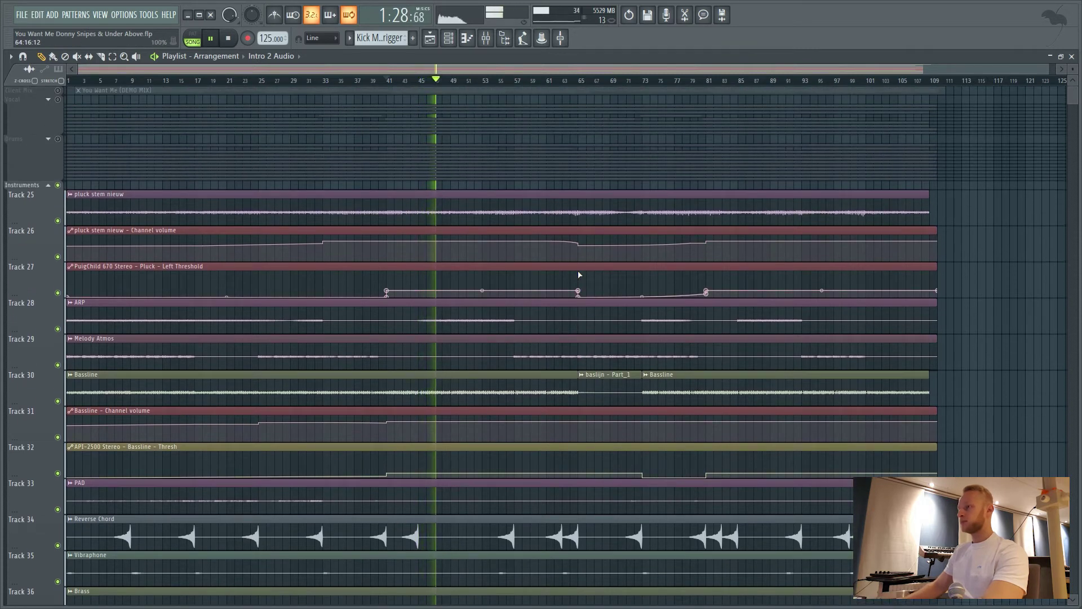
{"action": "key", "text": "space"}
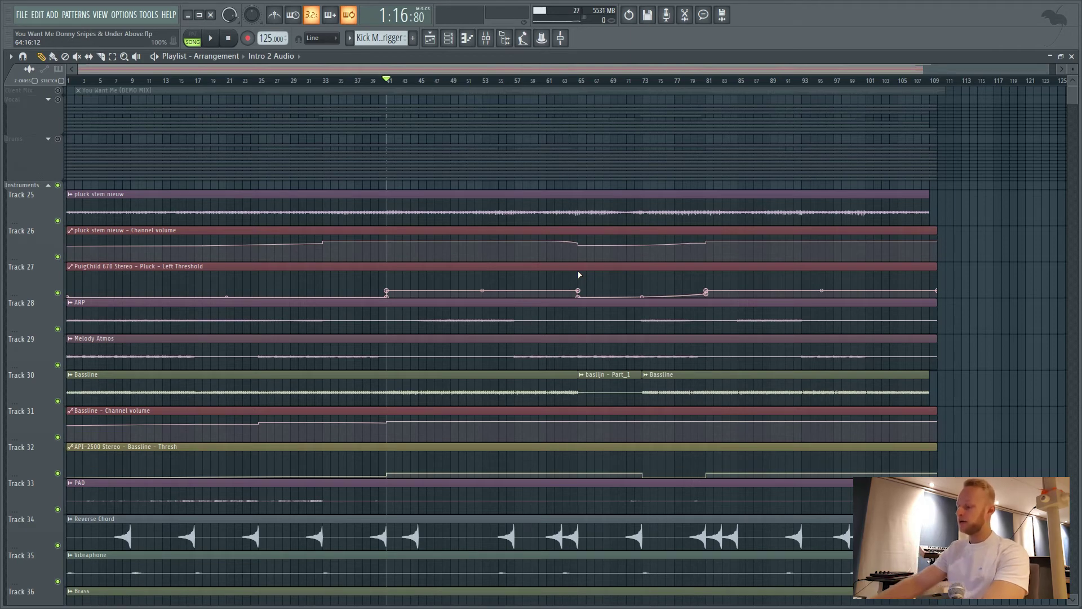
{"action": "key", "text": "F9"}
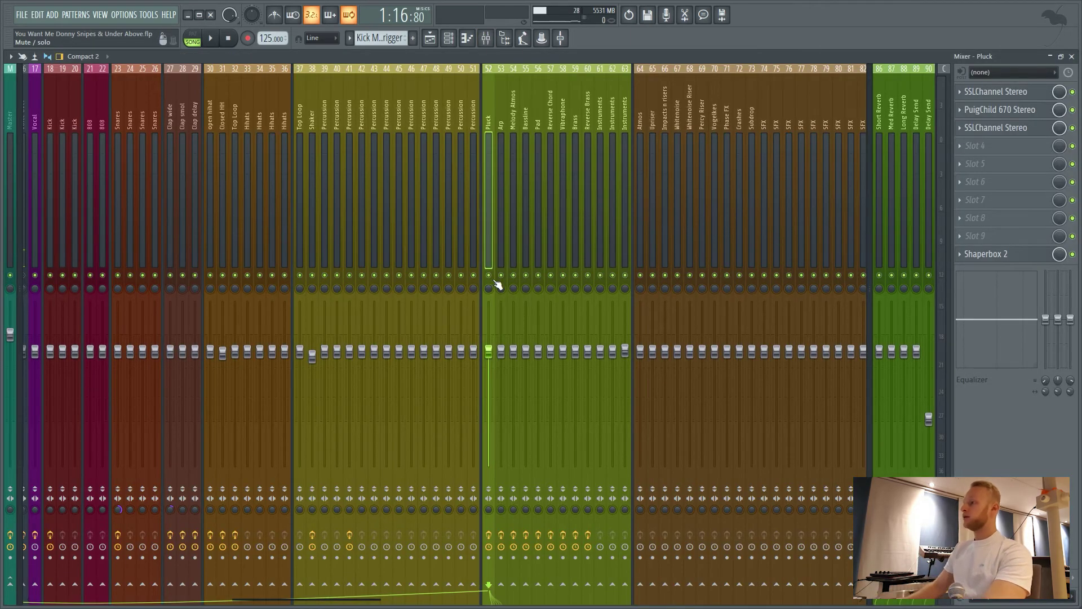
{"action": "key", "text": "space"}
- Stop playback, clear the Bassline solo so all channels play, and mute Brass
{"action": "key", "text": "space"}
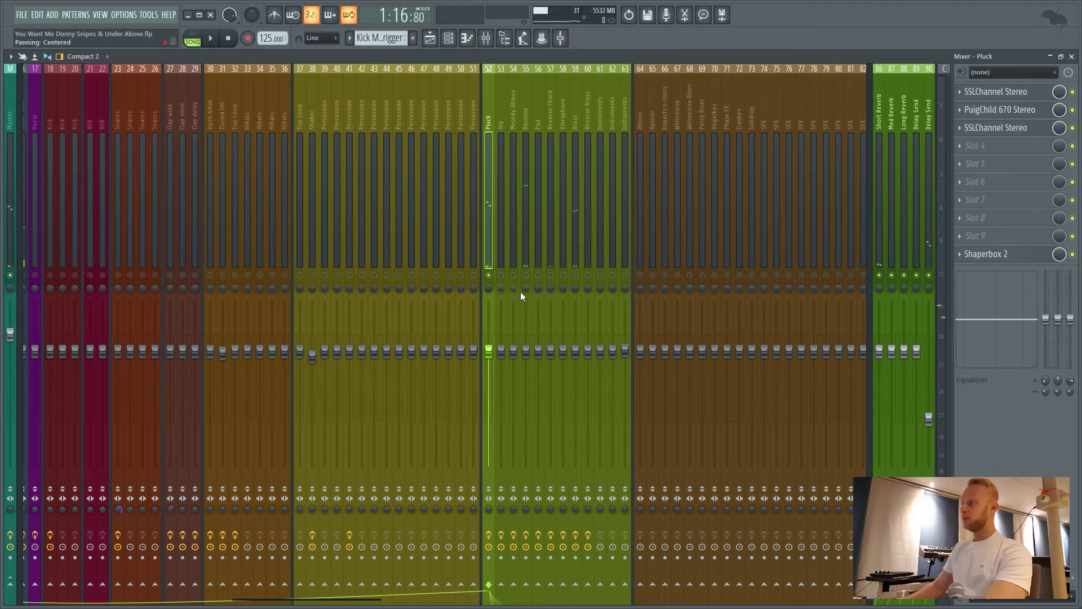
{"action": "key", "text": "space"}
{"action": "key", "text": "space"}
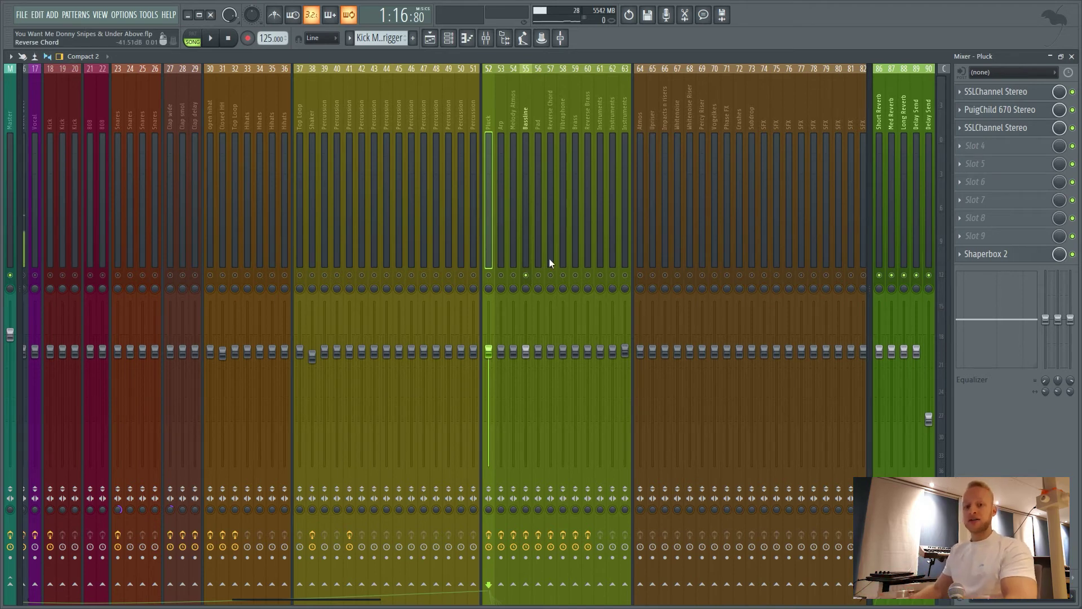
{"action": "left_click", "coordinate": [490, 276]}
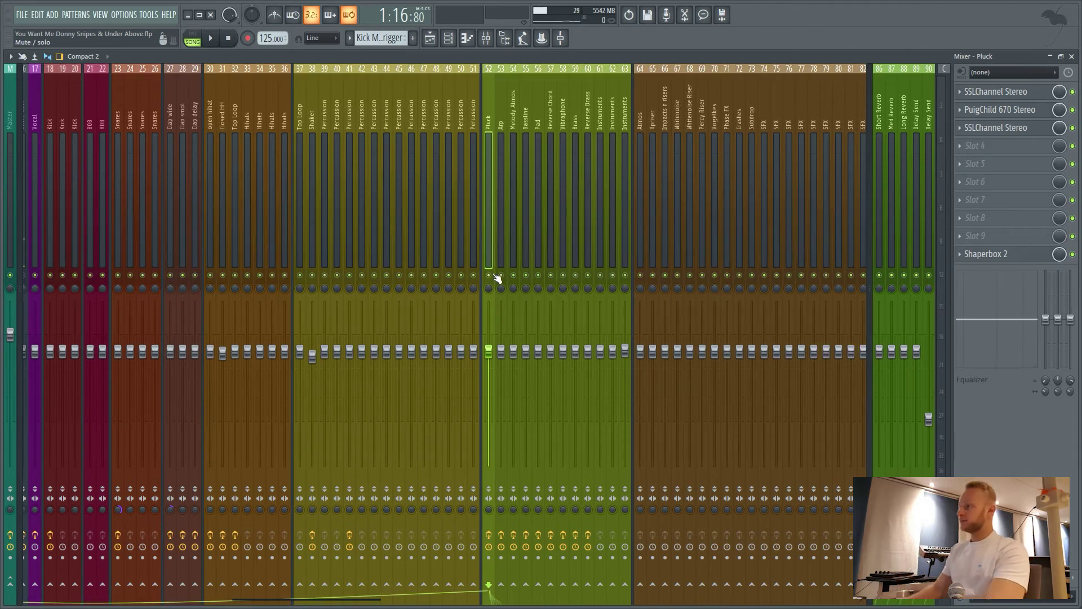
{"action": "left_click", "coordinate": [576, 275]}
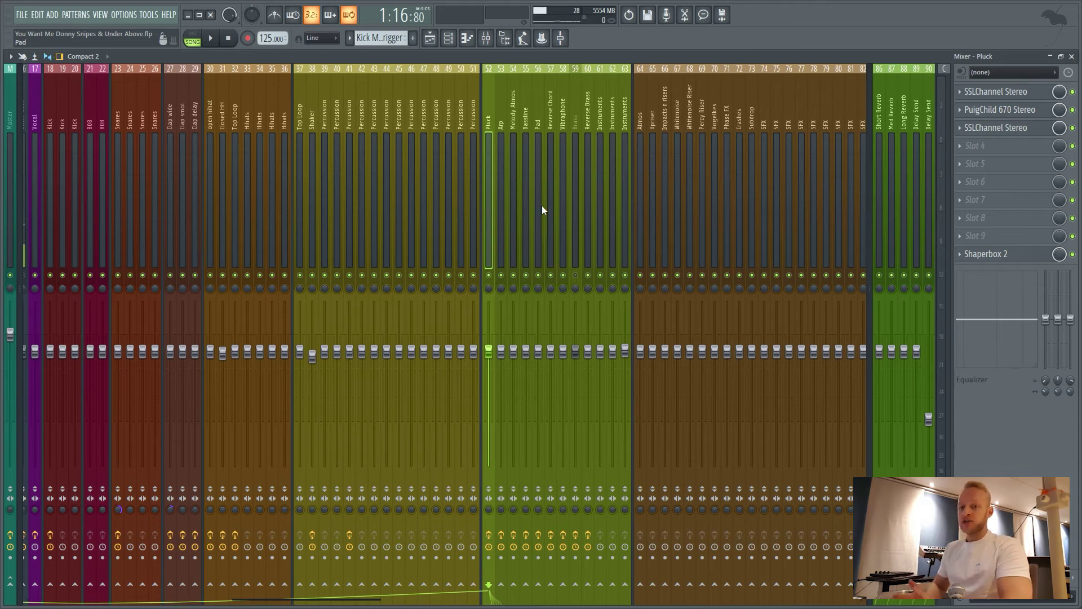
- Raise the input gain on Pluck's first SSLChannel Stereo to about 7.5 dB
{"action": "left_click", "coordinate": [981, 92]}
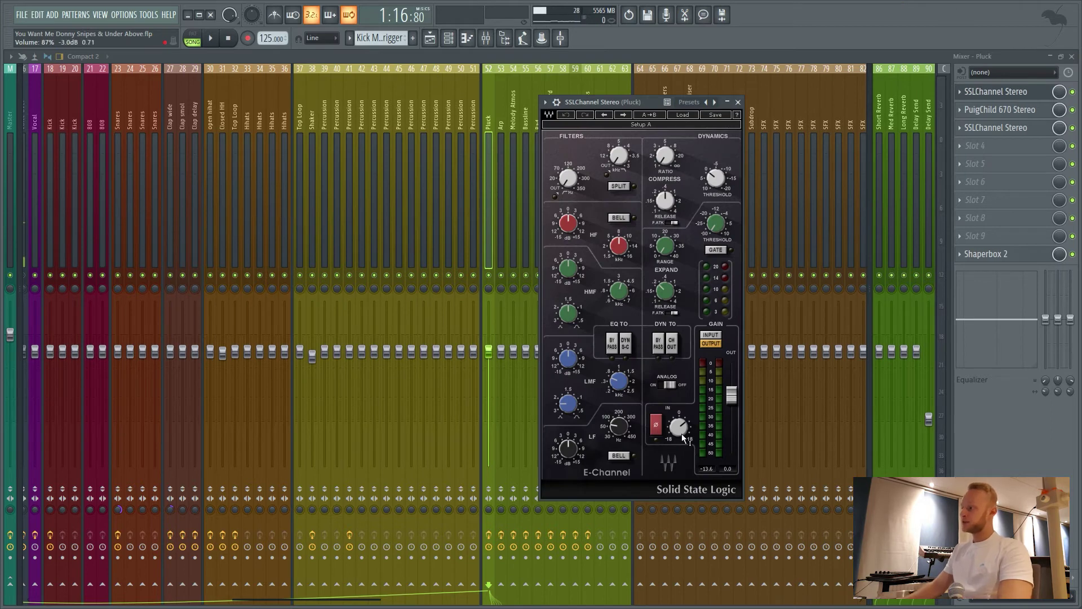
{"action": "left_click_drag", "start_coordinate": [680, 433], "coordinate": [677, 458]}
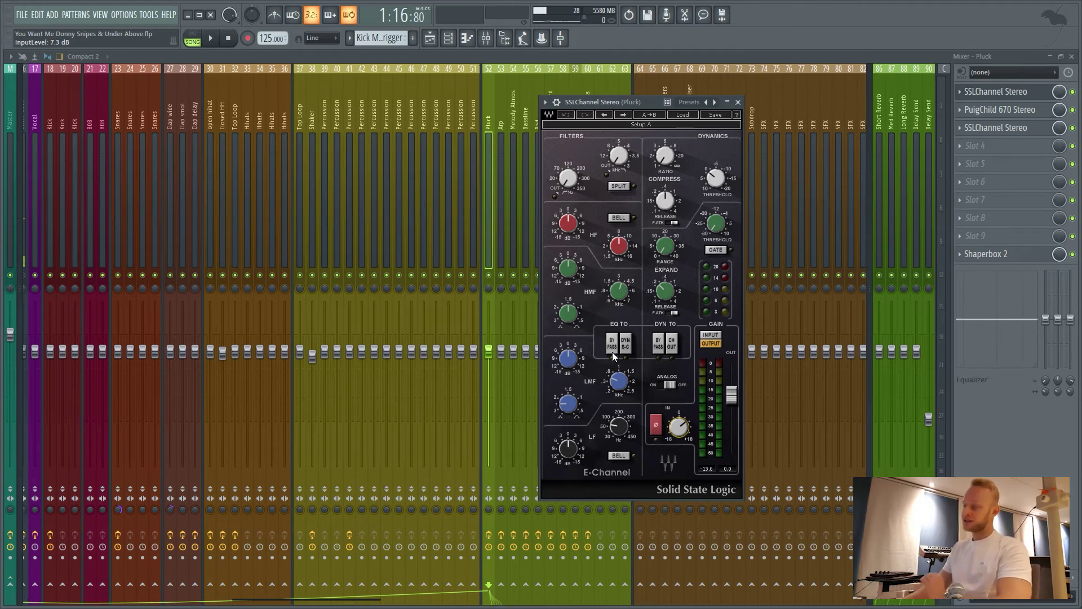
- Open Pluck's PuigChild 670 over the playlist and browse its presets
{"action": "left_click", "coordinate": [738, 102]}
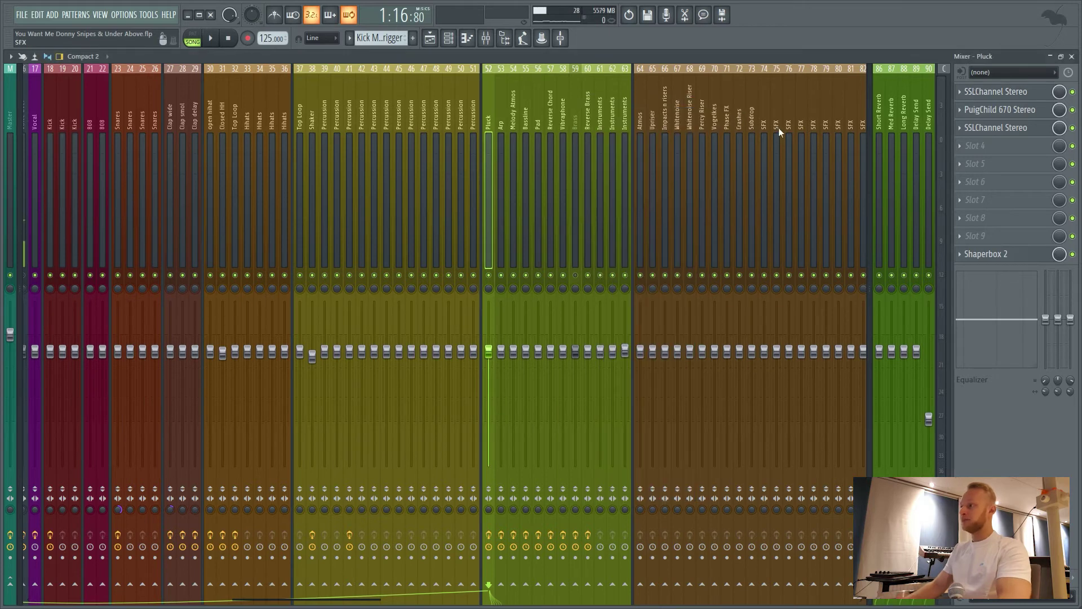
{"action": "left_click", "coordinate": [1032, 114]}
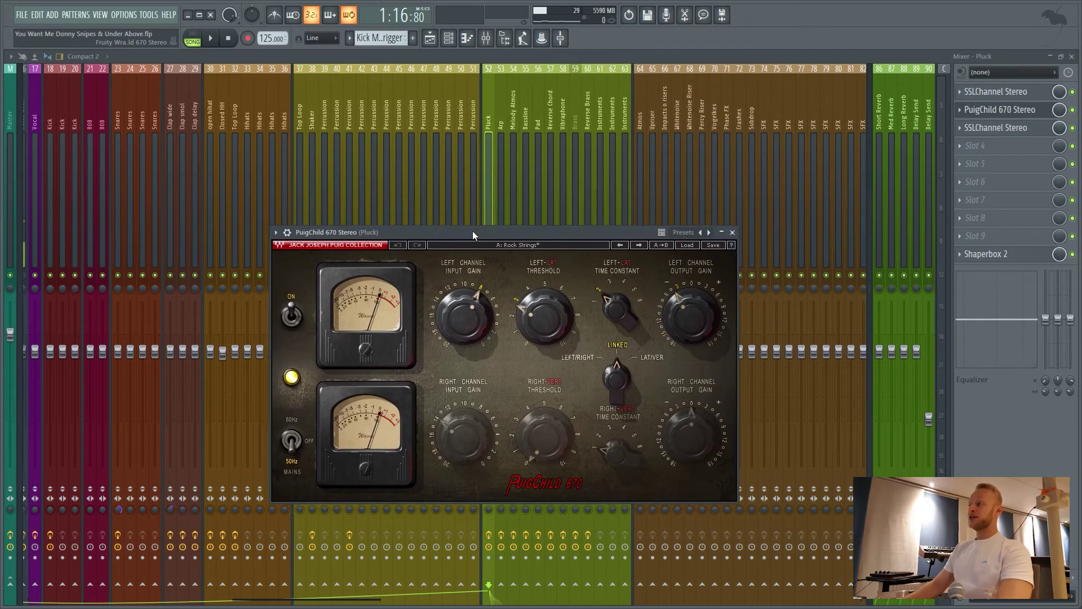
{"action": "key", "text": "F5"}
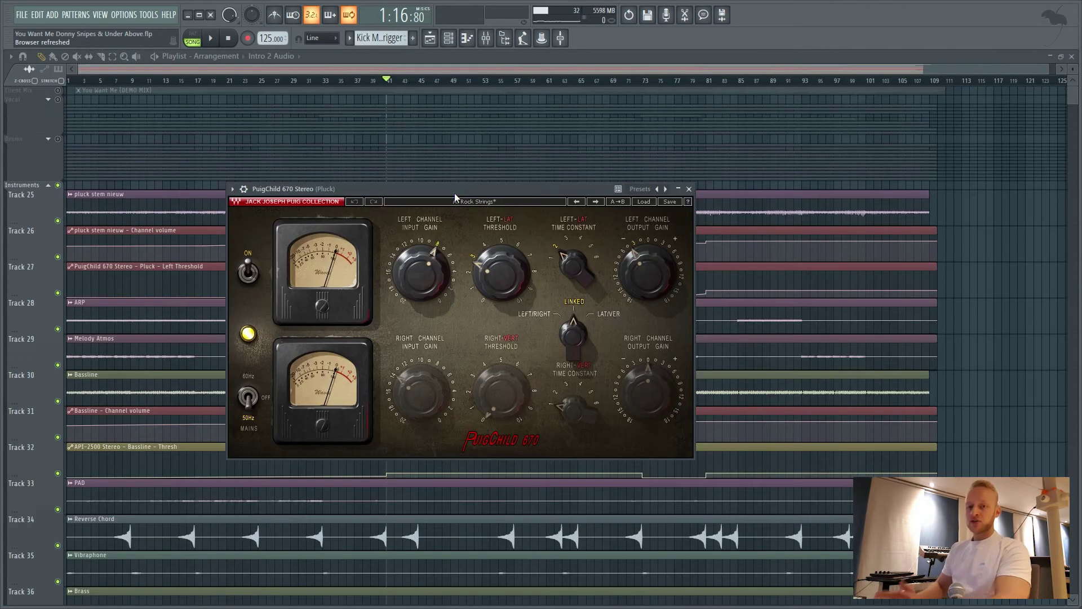
{"action": "left_click_drag", "start_coordinate": [455, 196], "coordinate": [443, 148]}
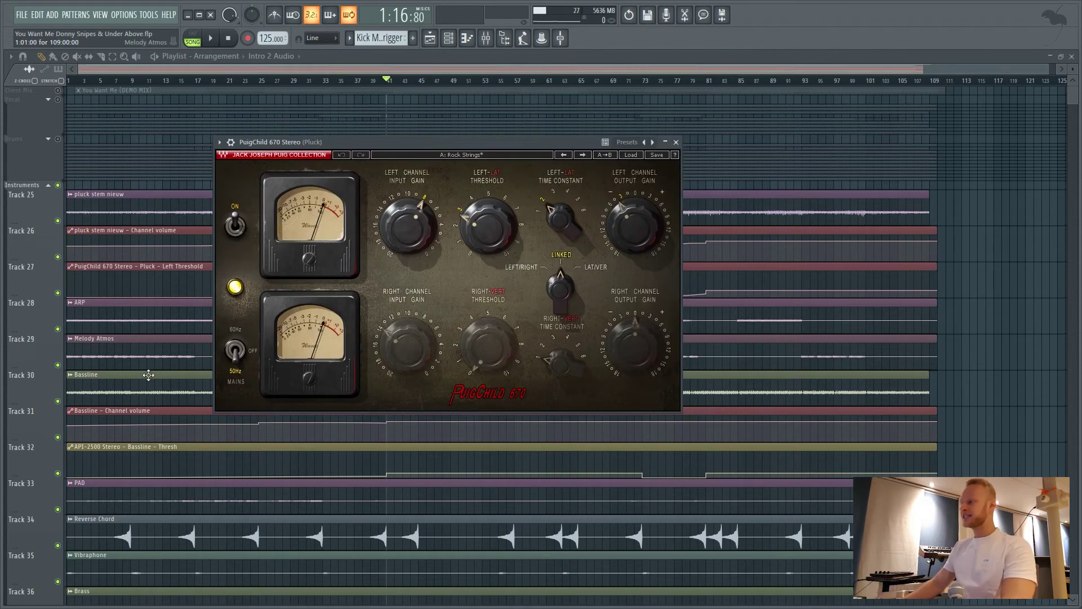
{"action": "left_click", "coordinate": [629, 156]}
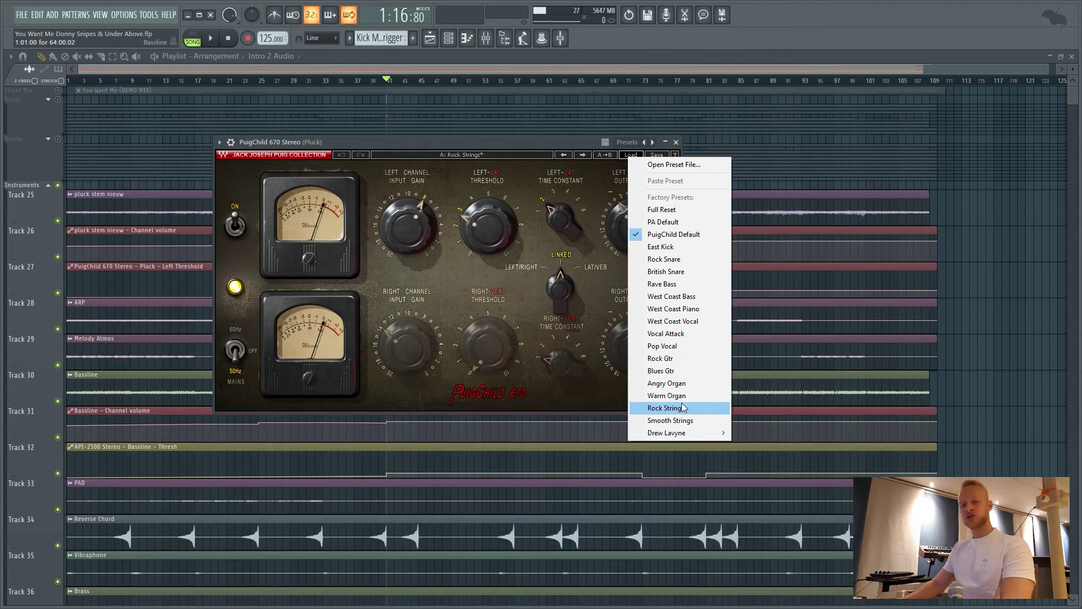
{"action": "left_click_drag", "start_coordinate": [418, 140], "coordinate": [432, 151]}
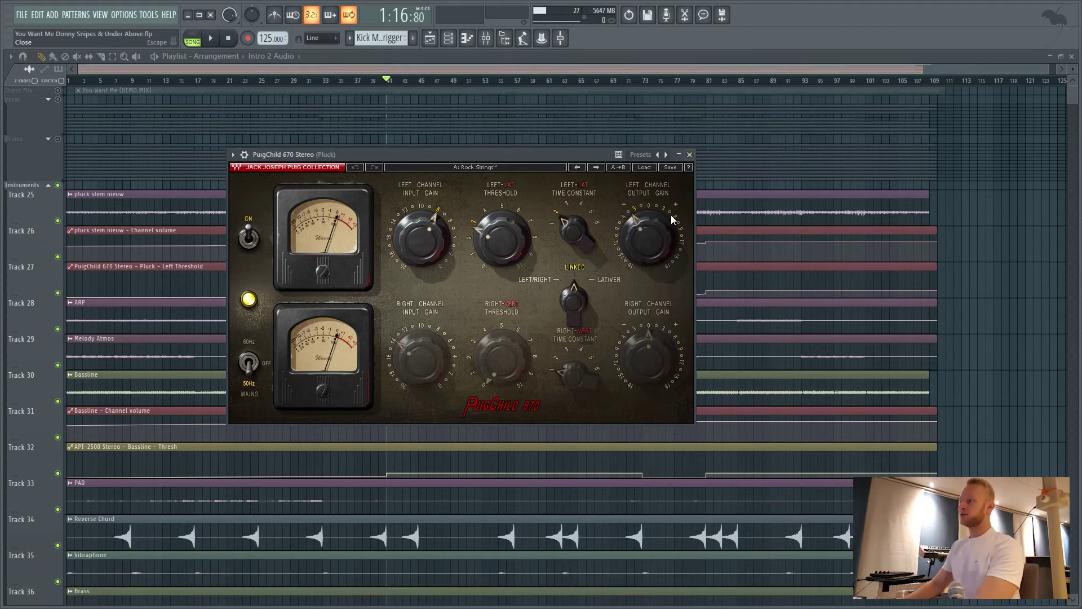
- A/B the PuigChild 670 during playback, switching it off and back on
{"action": "key", "text": "space"}
{"action": "key", "text": "space"}
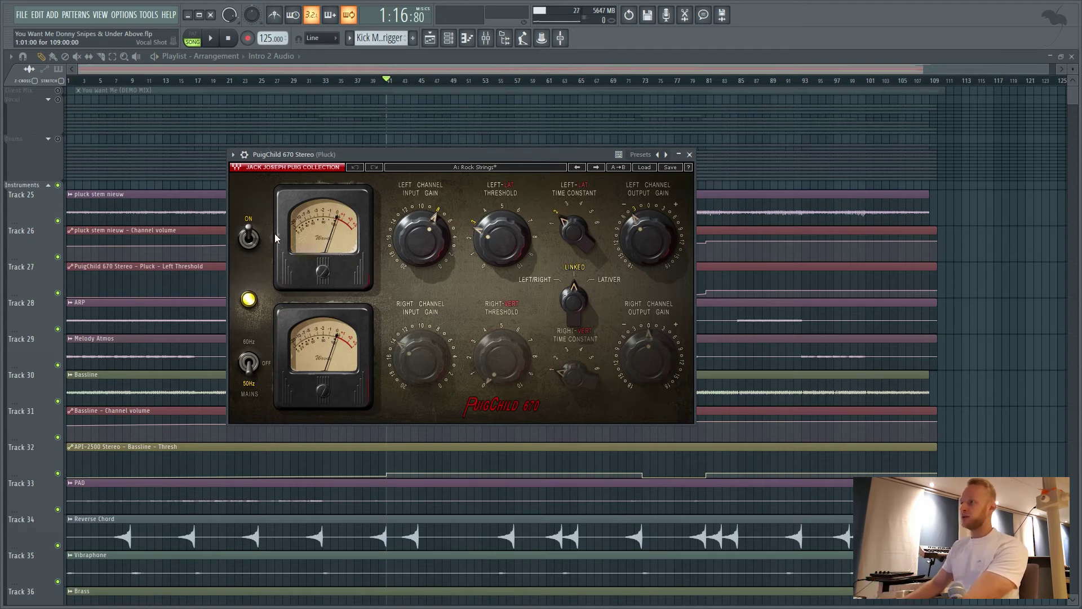
{"action": "left_click", "coordinate": [248, 239]}
{"action": "key", "text": "space"}
{"action": "key", "text": "space"}
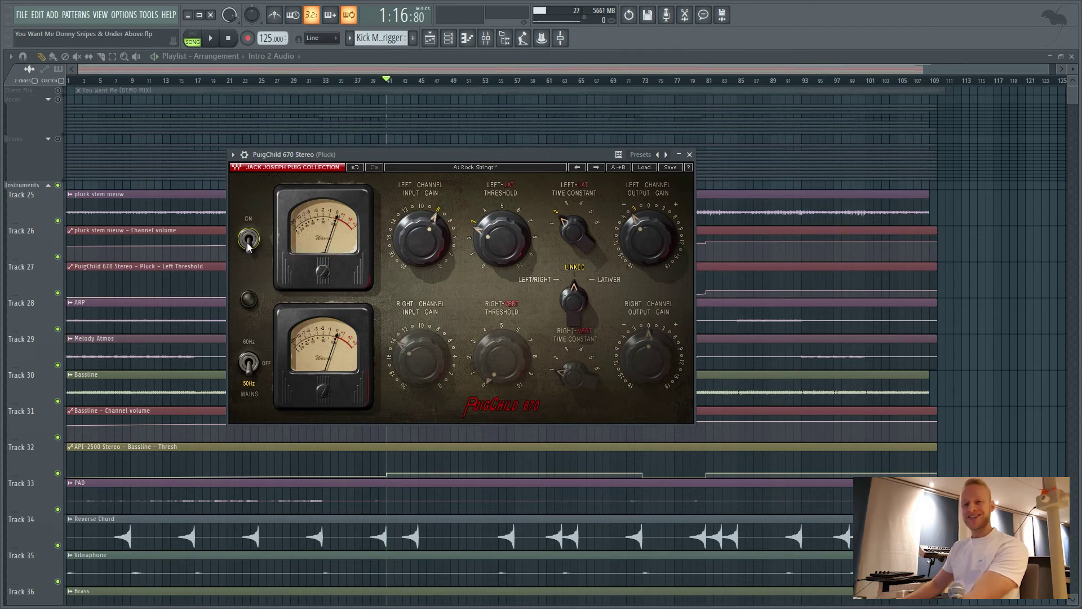
{"action": "key", "text": "space"}
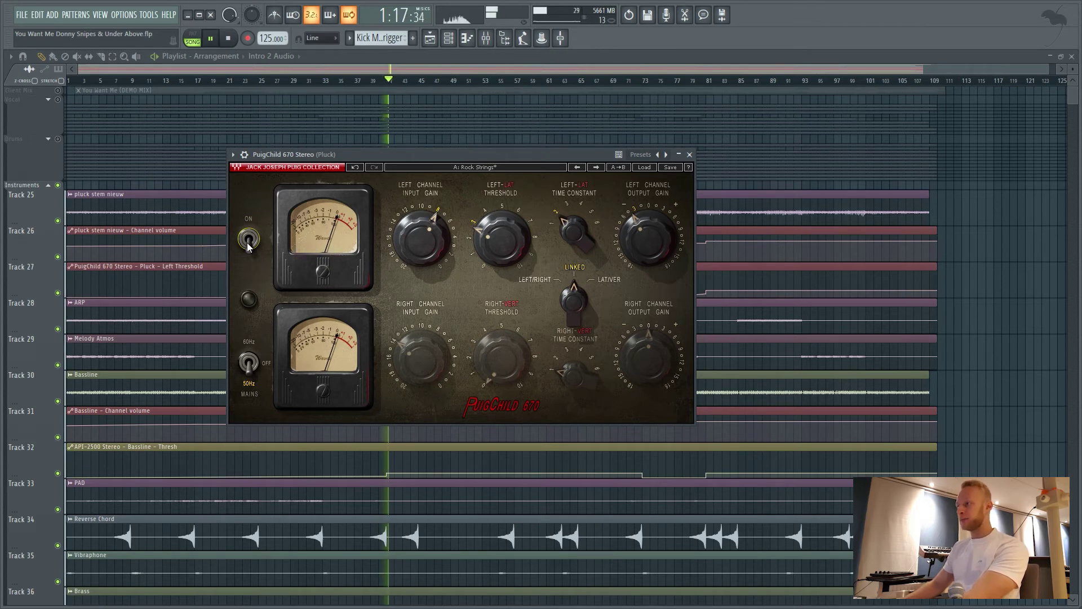
{"action": "left_click", "coordinate": [248, 239]}
{"action": "key", "text": "space"}
{"action": "key", "text": "space"}
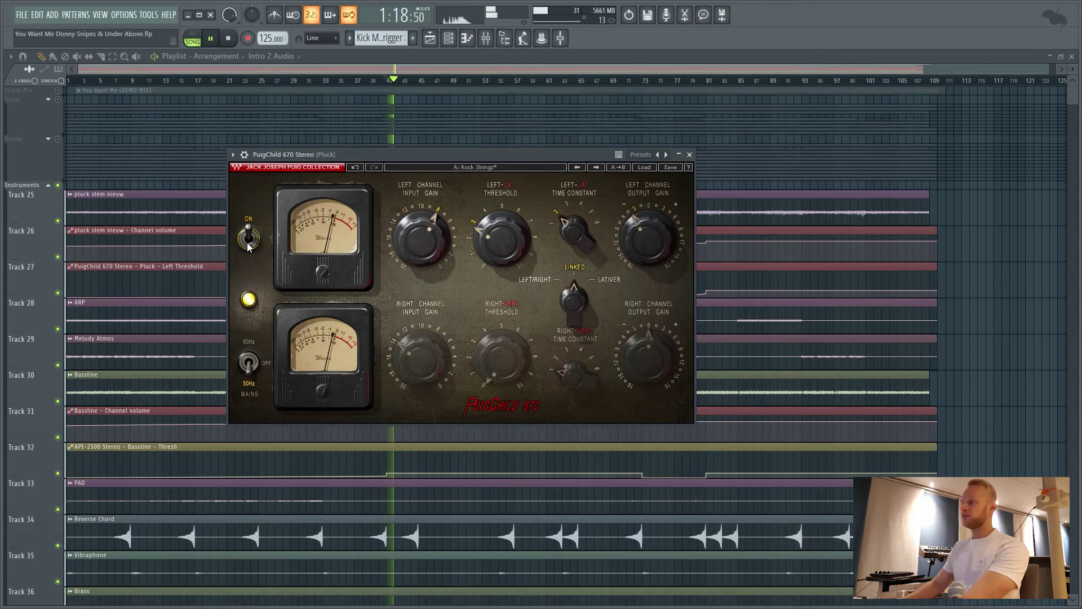
{"action": "key", "text": "space"}
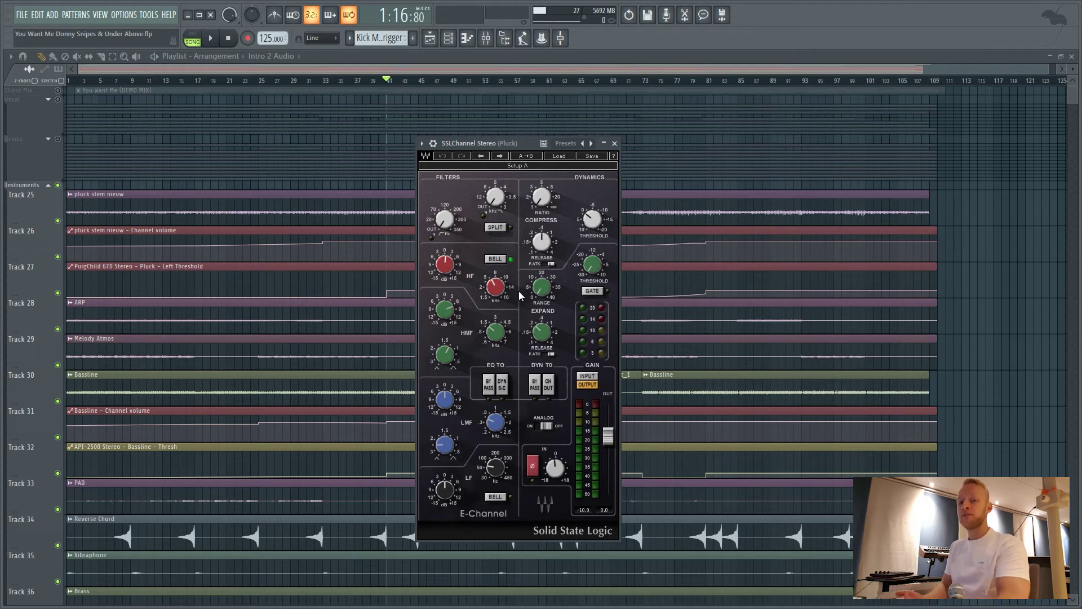
- Raise the SSLChannel high-mid gain to 6.8 dB and A/B the EQ bypass, leaving it active
{"action": "left_click_drag", "start_coordinate": [444, 309], "coordinate": [445, 304]}
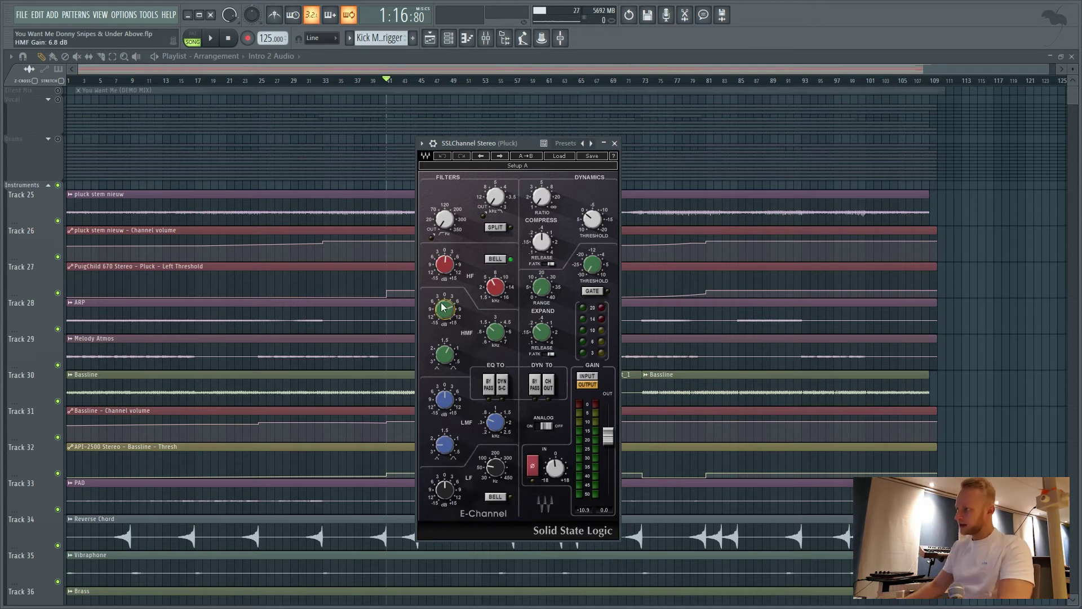
{"action": "left_click", "coordinate": [487, 385]}
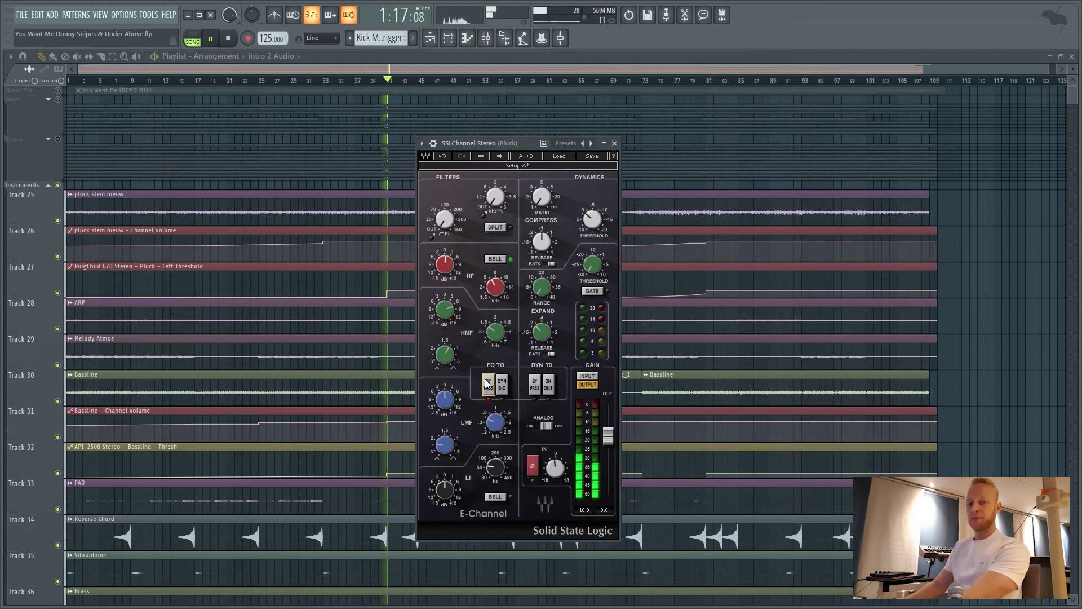
{"action": "left_click", "coordinate": [488, 384]}
- Close the SSLChannel window, return to the full mixer and mute Brass
{"action": "left_click", "coordinate": [615, 143]}
{"action": "key", "text": "F9"}
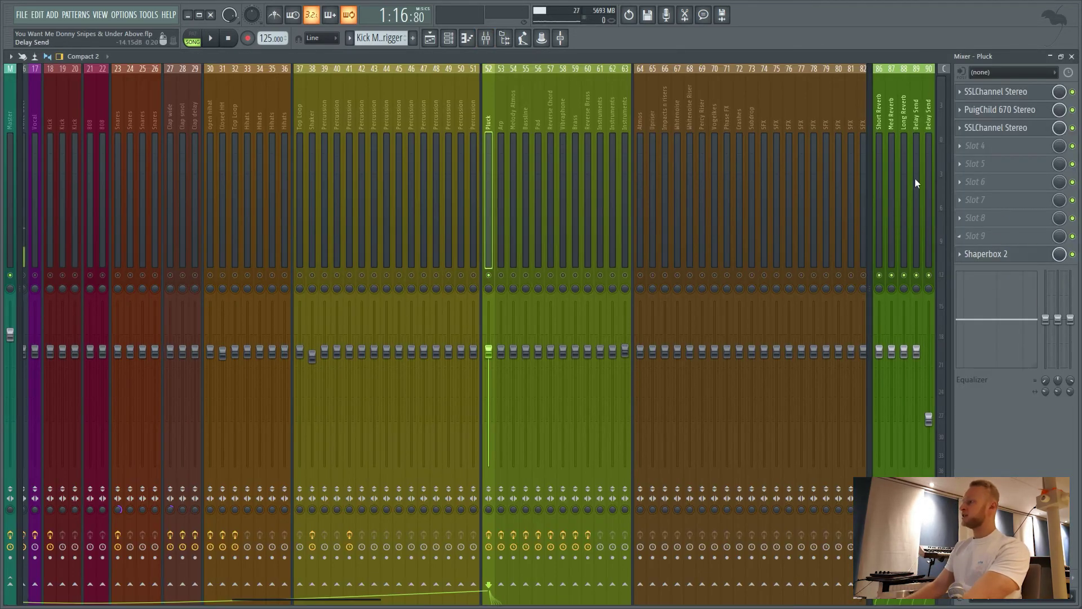
{"action": "left_click", "coordinate": [575, 275]}
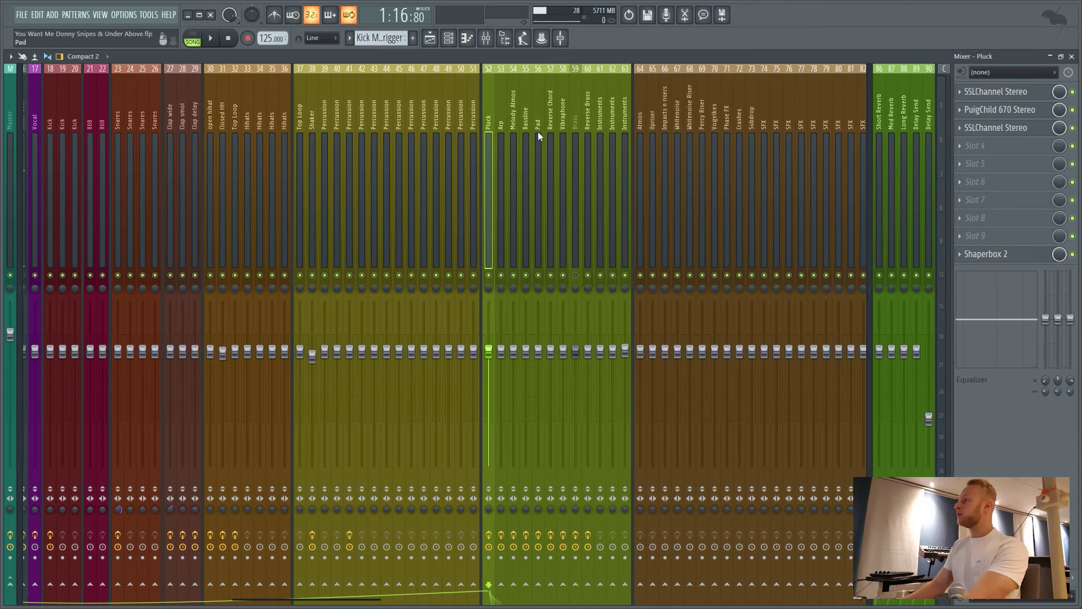
- Audition the Bassline insert with a setting switched off, then open its API-2500 compressor
{"action": "left_click", "coordinate": [524, 140]}
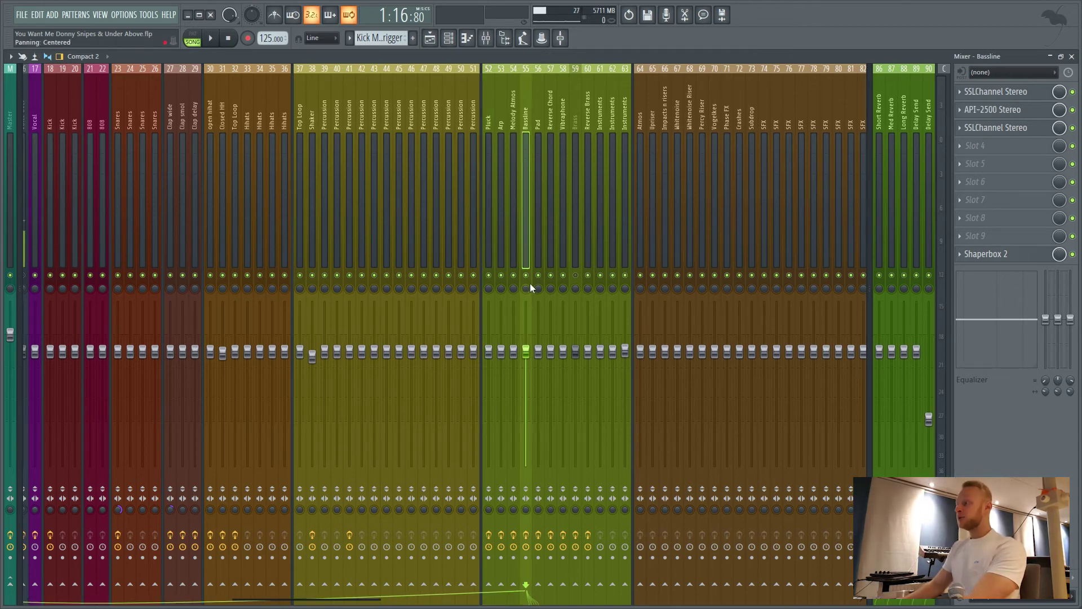
{"action": "key", "text": "space"}
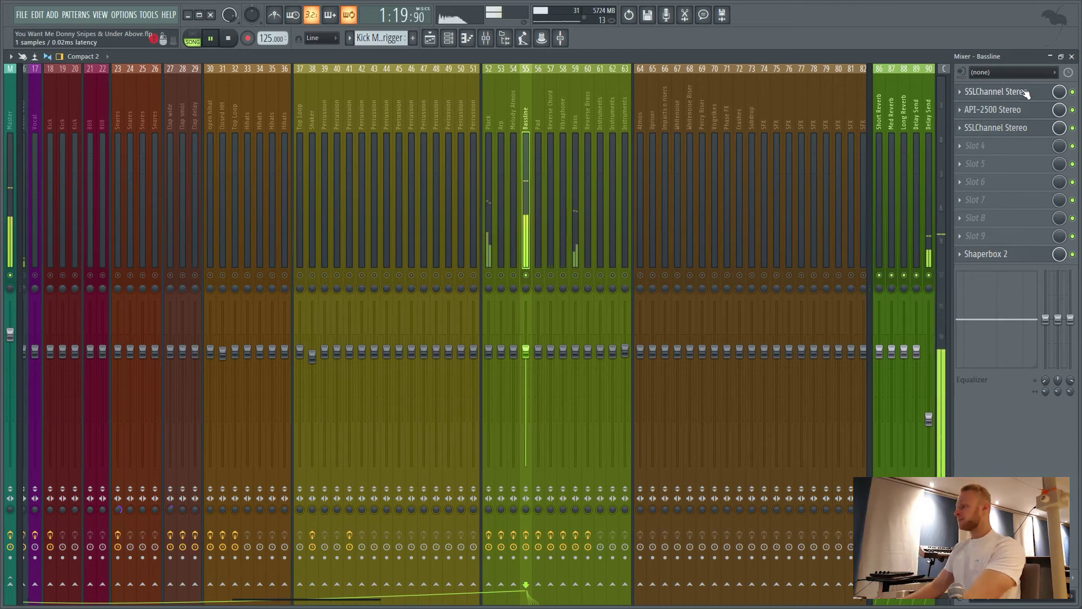
{"action": "key", "text": "space"}
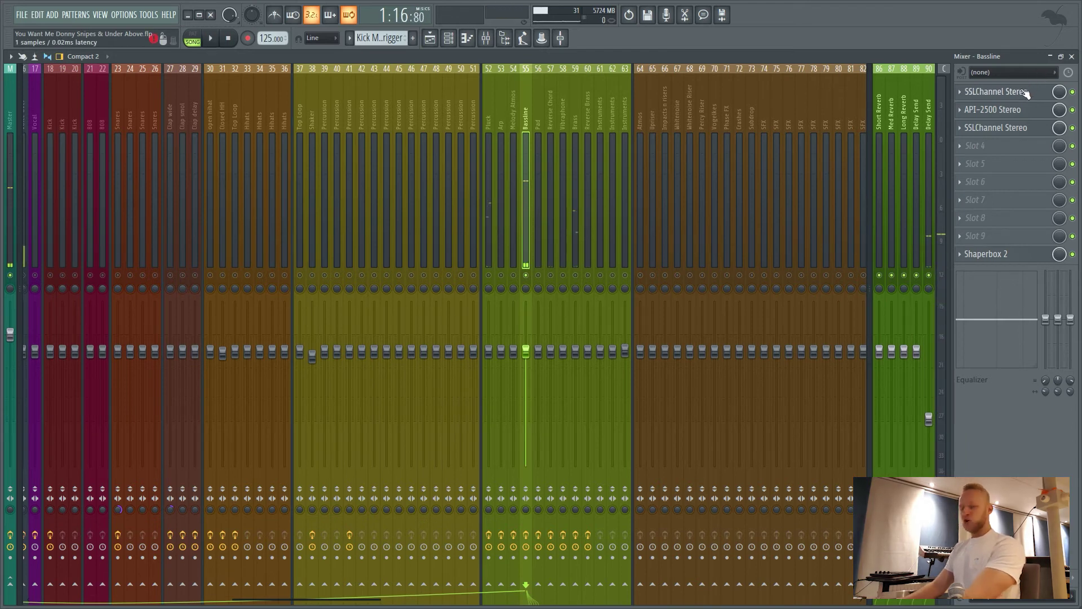
{"action": "left_click", "coordinate": [526, 533]}
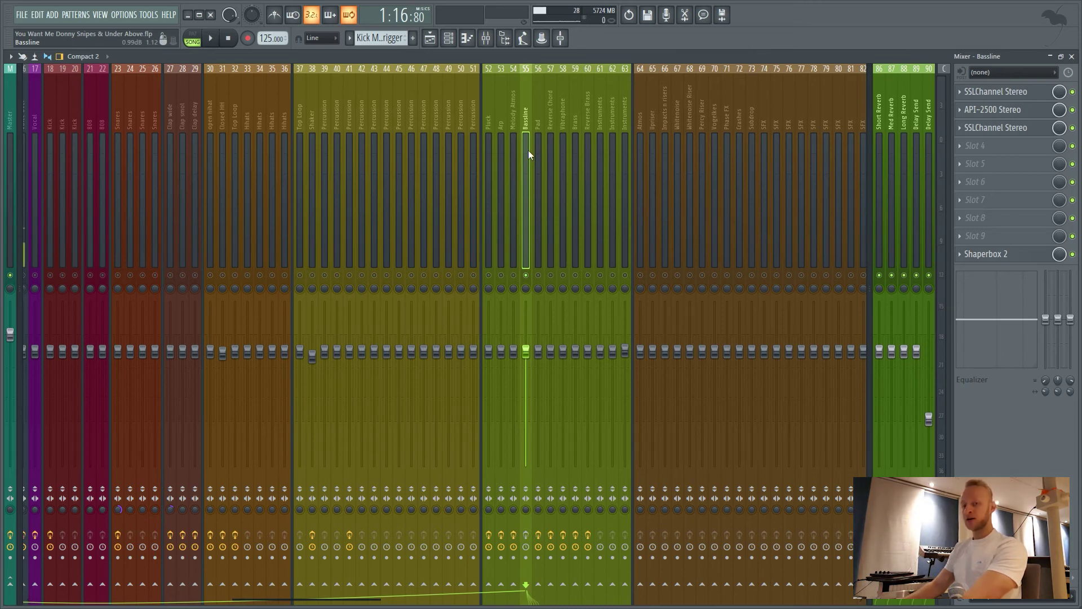
{"action": "key", "text": "space"}
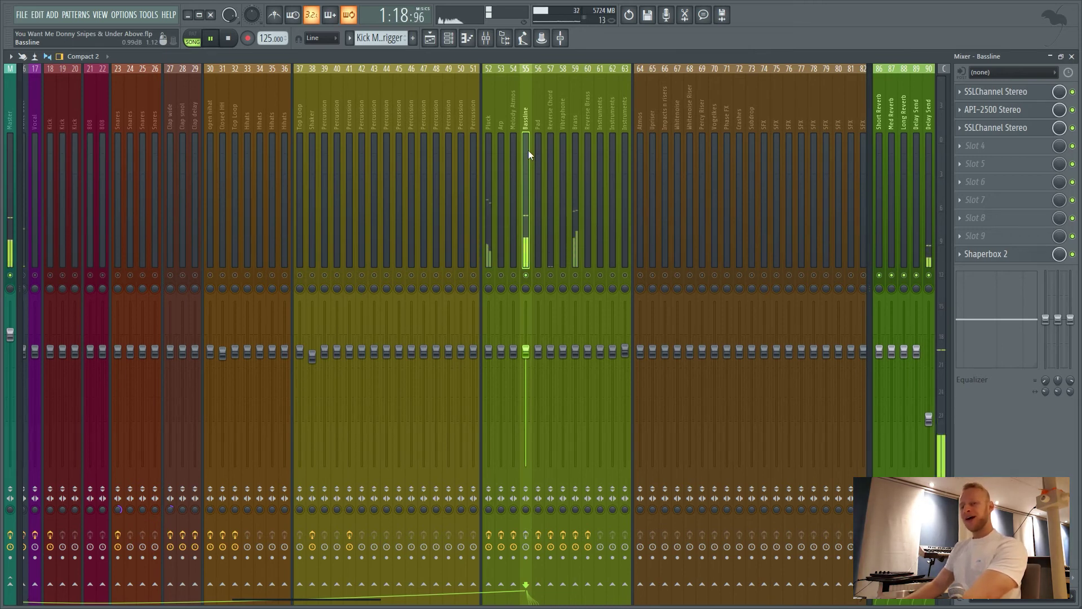
{"action": "key", "text": "space"}
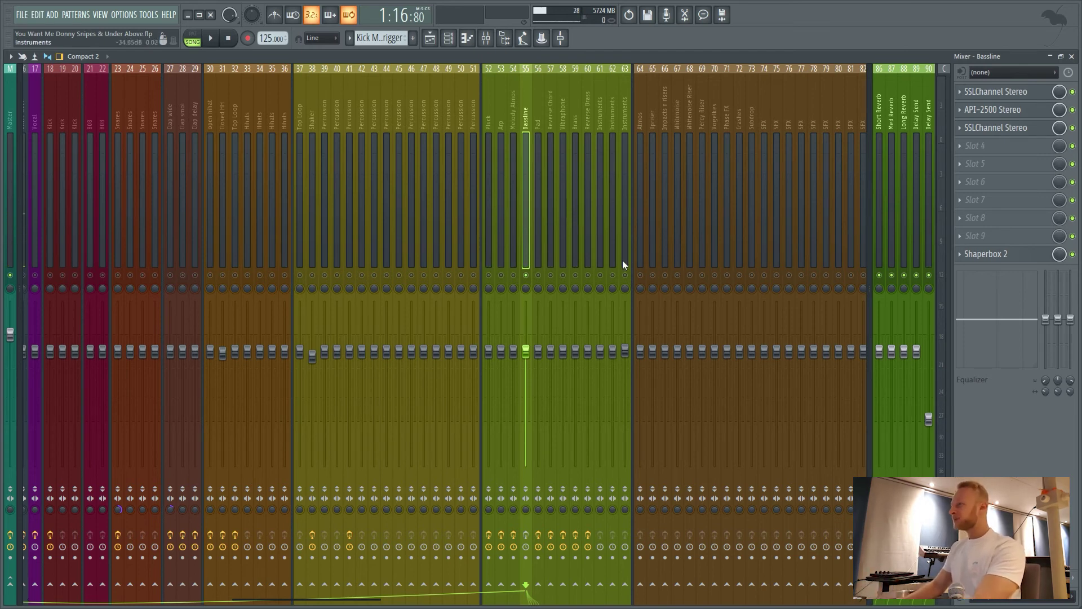
{"action": "left_click", "coordinate": [1009, 91]}
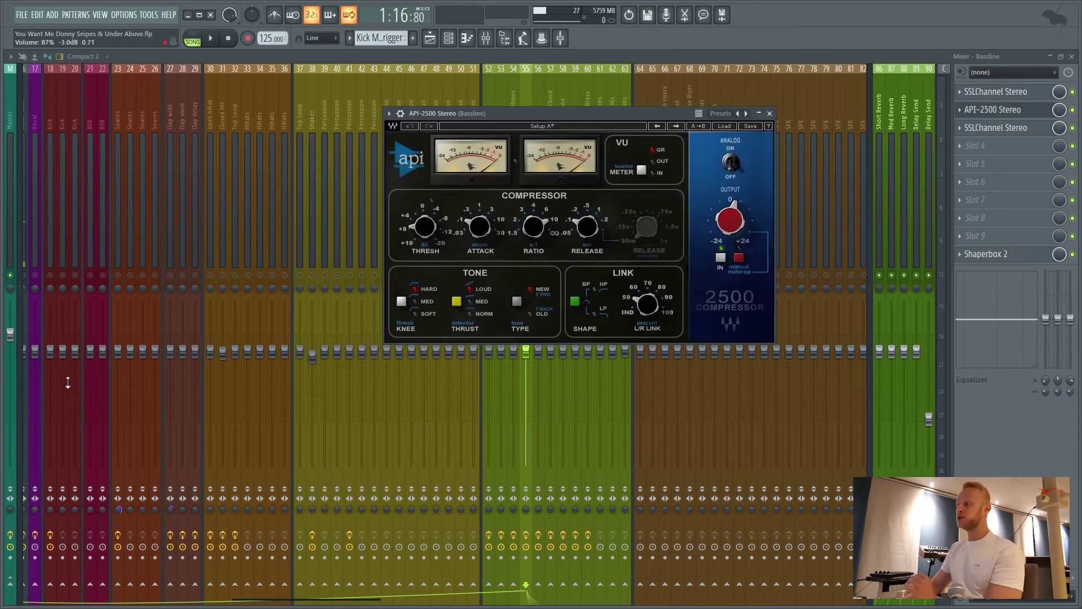
- Close the API-2500 window, switch off Bassline's API-2500 and second SSLChannel, and audition
{"action": "left_click_drag", "start_coordinate": [560, 114], "coordinate": [529, 250]}
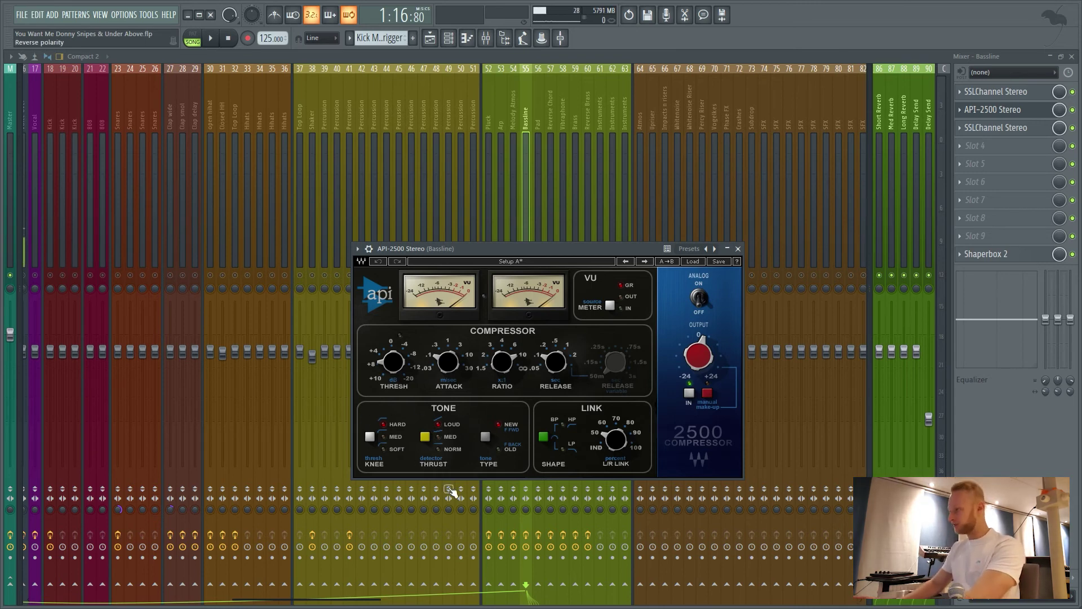
{"action": "key", "text": "Escape"}
{"action": "left_click", "coordinate": [1073, 109]}
{"action": "left_click", "coordinate": [1072, 127]}
{"action": "key", "text": "space"}
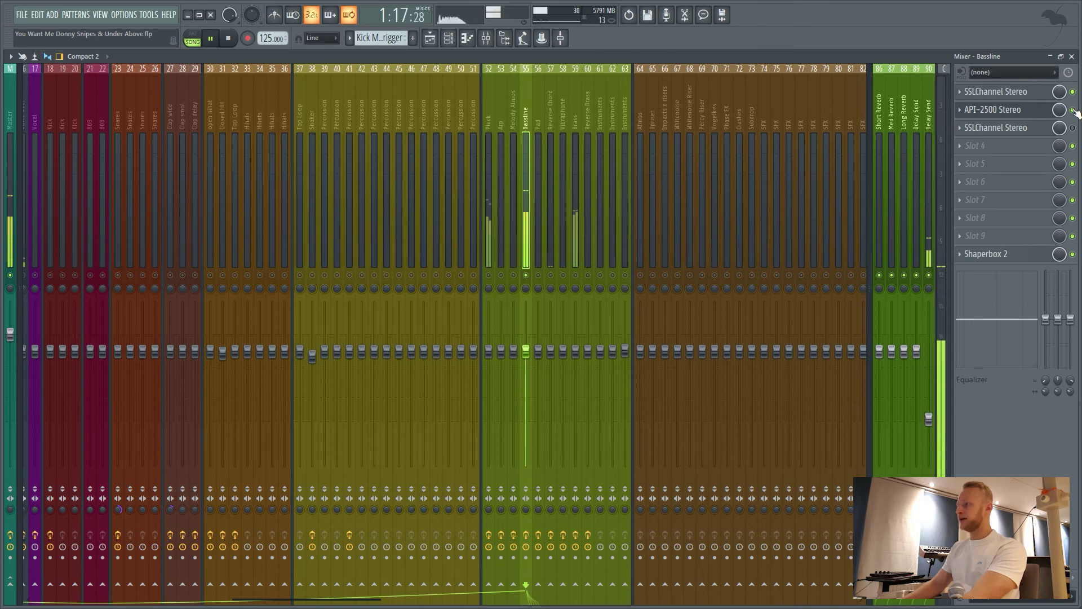
{"action": "key", "text": "space"}
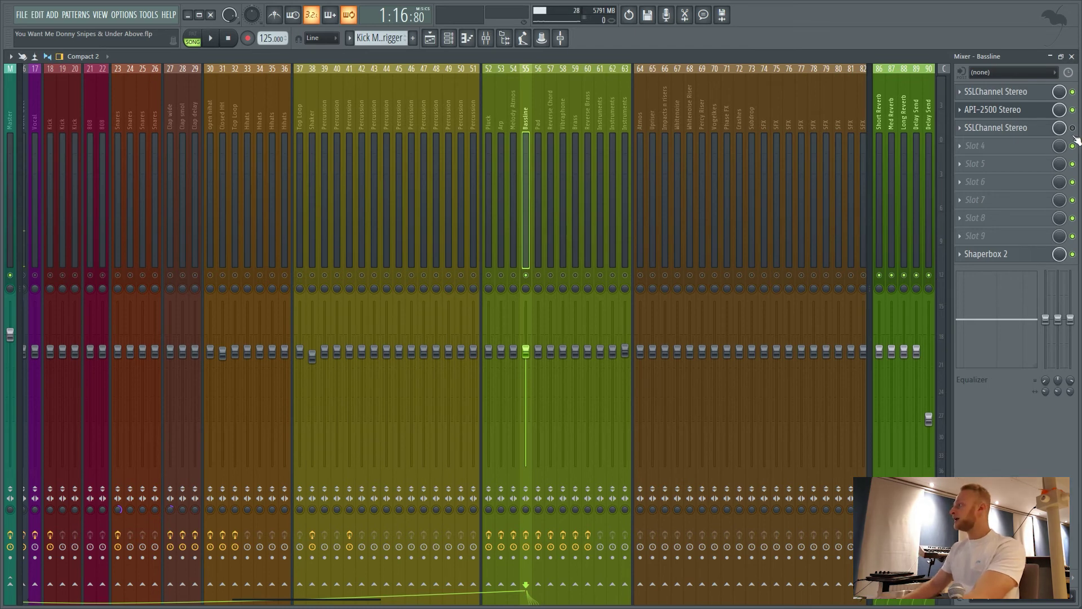
- Switch Bassline's second SSLChannel back on, open its window and audition it
{"action": "left_click", "coordinate": [1073, 128]}
{"action": "left_click", "coordinate": [1021, 131]}
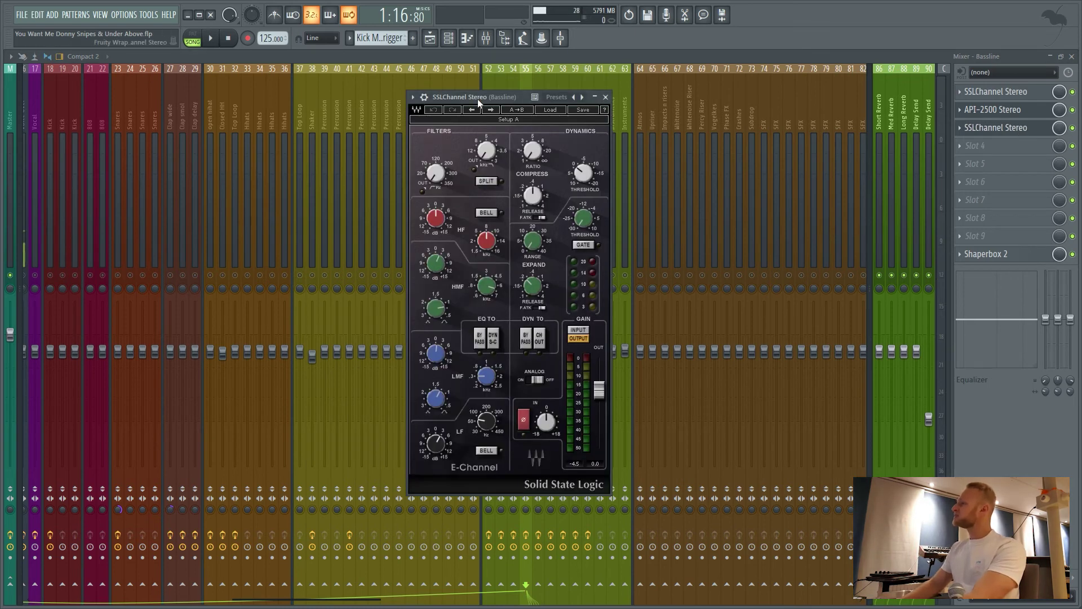
{"action": "left_click_drag", "start_coordinate": [478, 99], "coordinate": [540, 102]}
{"action": "key", "text": "space"}
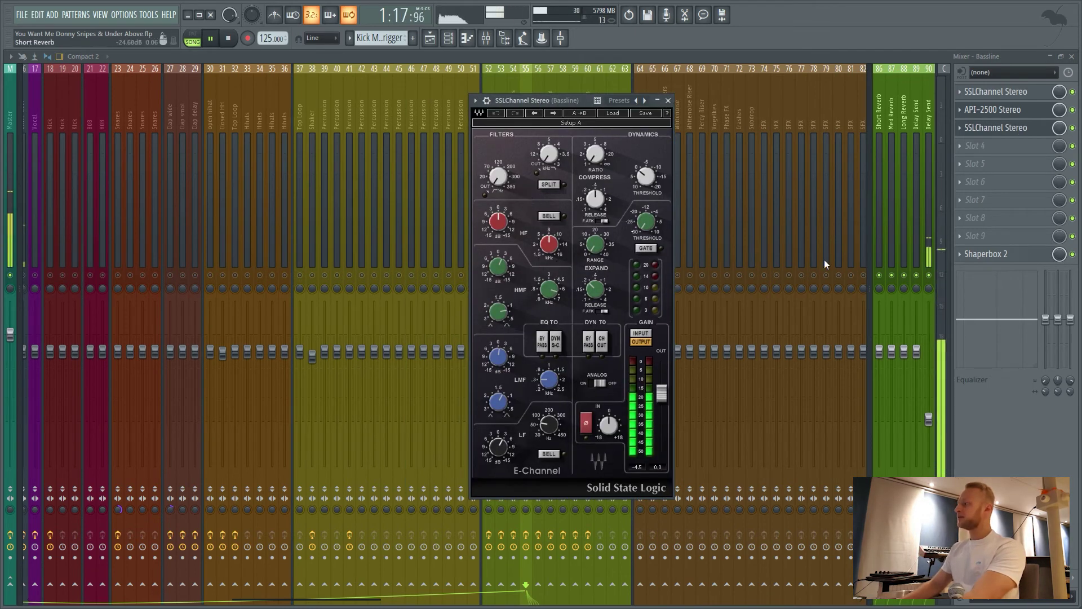
{"action": "key", "text": "space"}
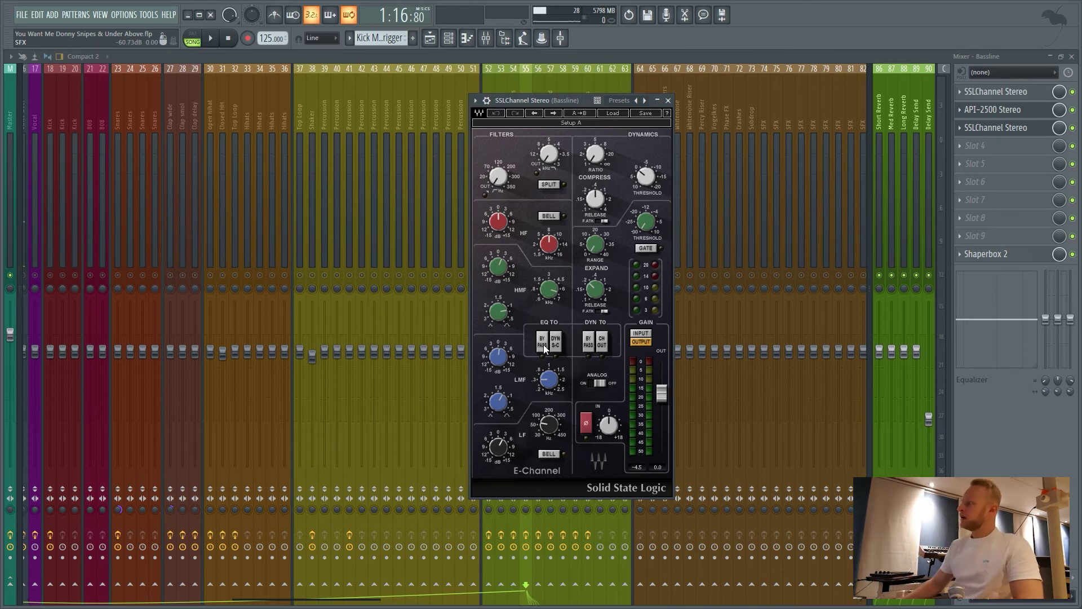
- Compare the Bassline with the SSLChannel EQ bypassed, then select and re-enable the Pluck insert
{"action": "left_click", "coordinate": [542, 342]}
{"action": "key", "text": "space"}
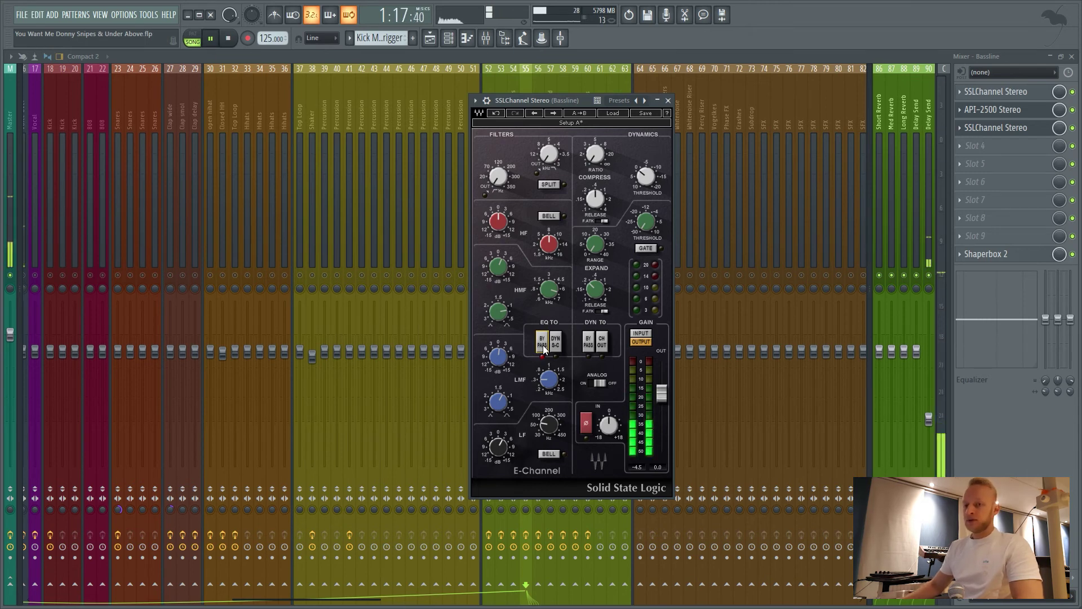
{"action": "key", "text": "space"}
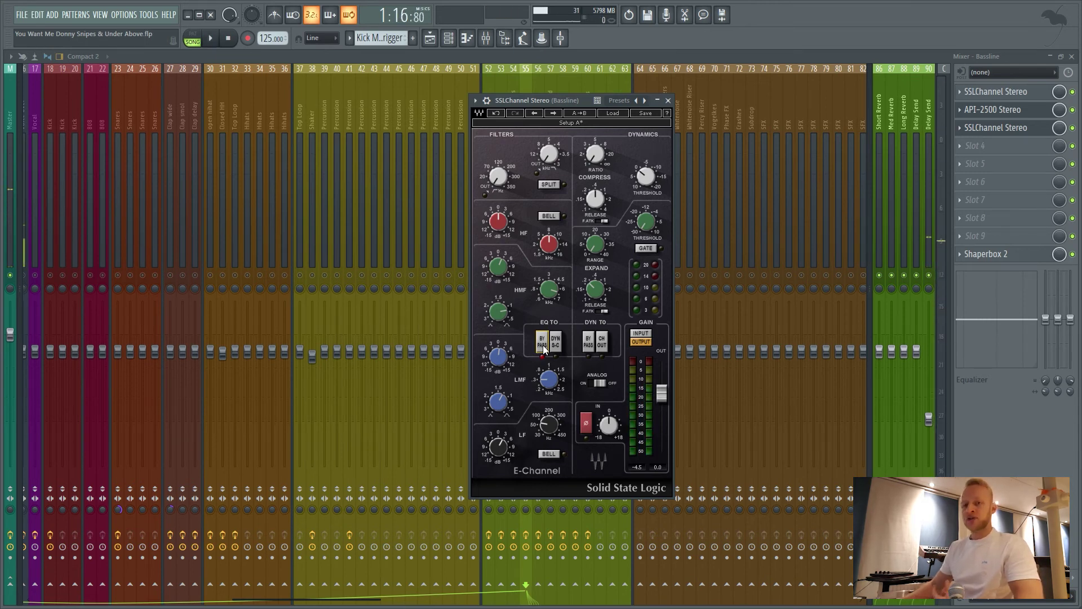
{"action": "key", "text": "space"}
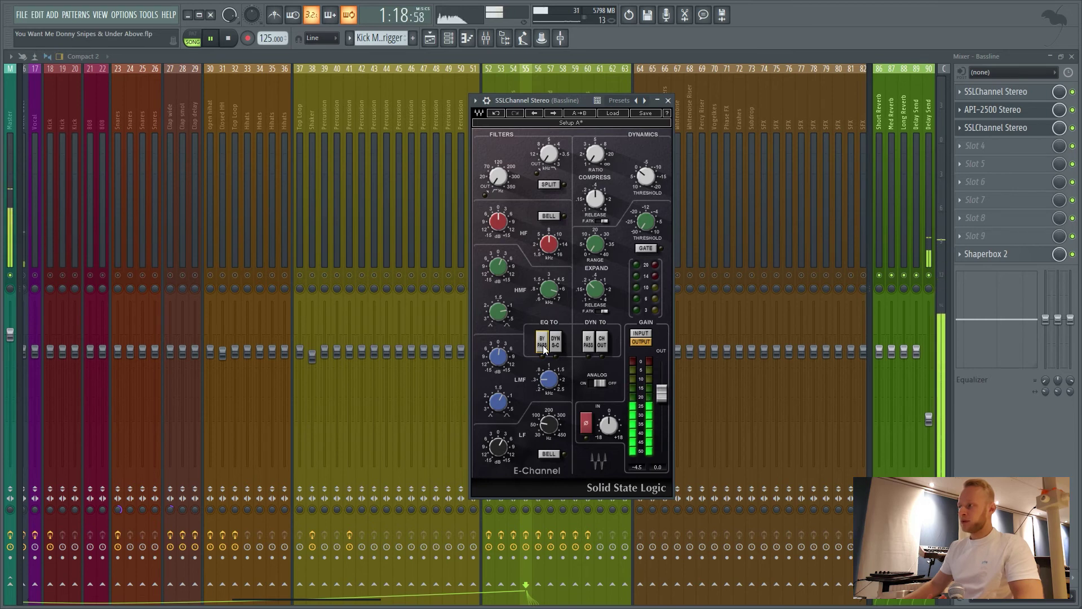
{"action": "key", "text": "space"}
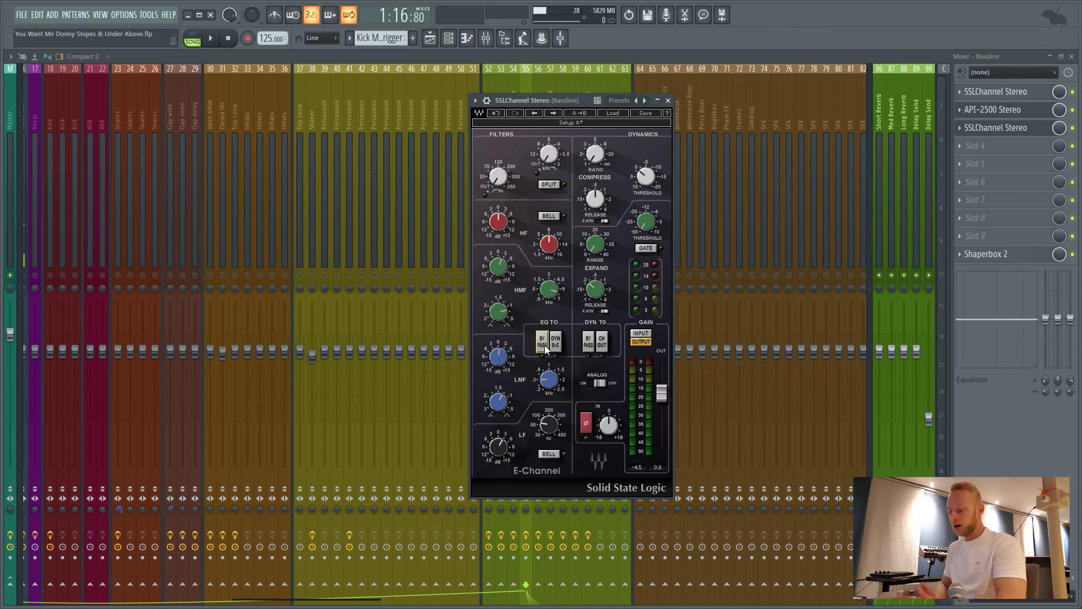
{"action": "left_click", "coordinate": [485, 84]}
{"action": "left_click", "coordinate": [489, 275]}
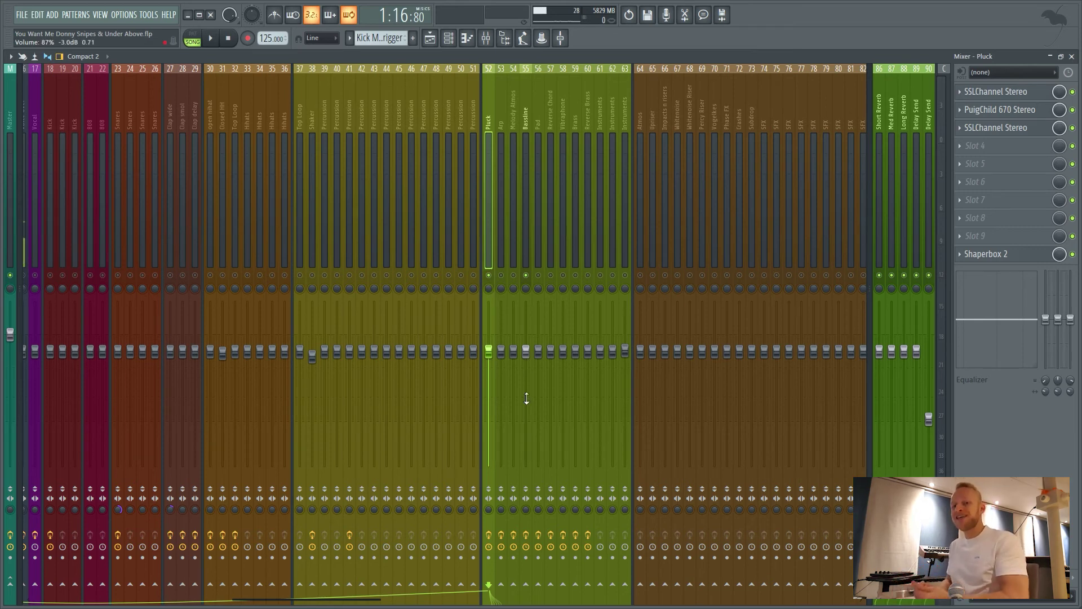
- Audition the mix, clear the Bassline solo, and mute the Pluck track
{"action": "key", "text": "space"}
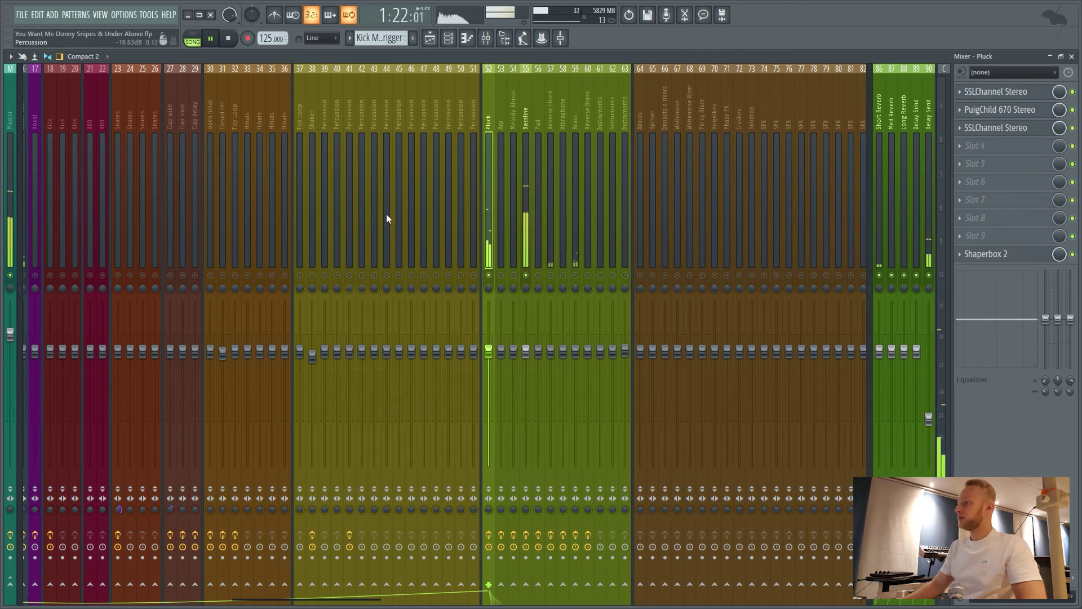
{"action": "key", "text": "space"}
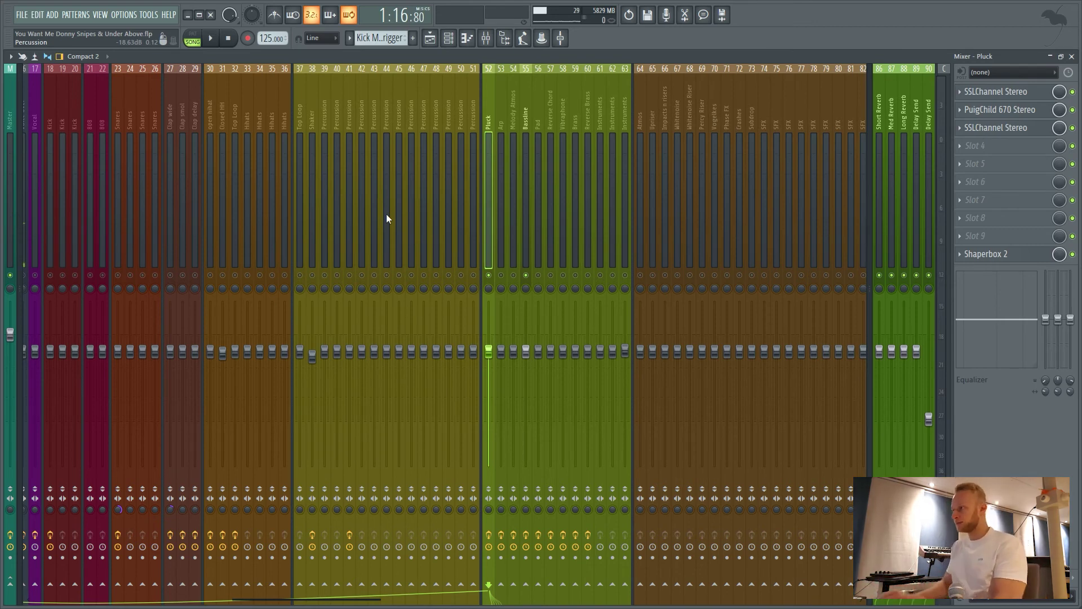
{"action": "right_click", "coordinate": [525, 275]}
{"action": "right_click", "coordinate": [526, 275]}
{"action": "right_click", "coordinate": [526, 275]}
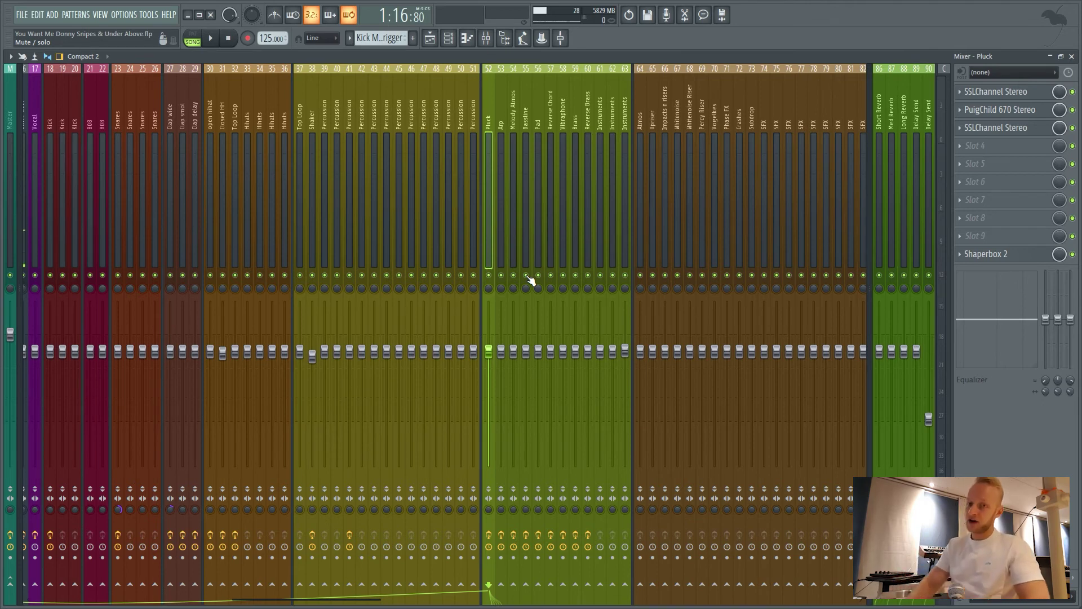
{"action": "left_click", "coordinate": [488, 275]}
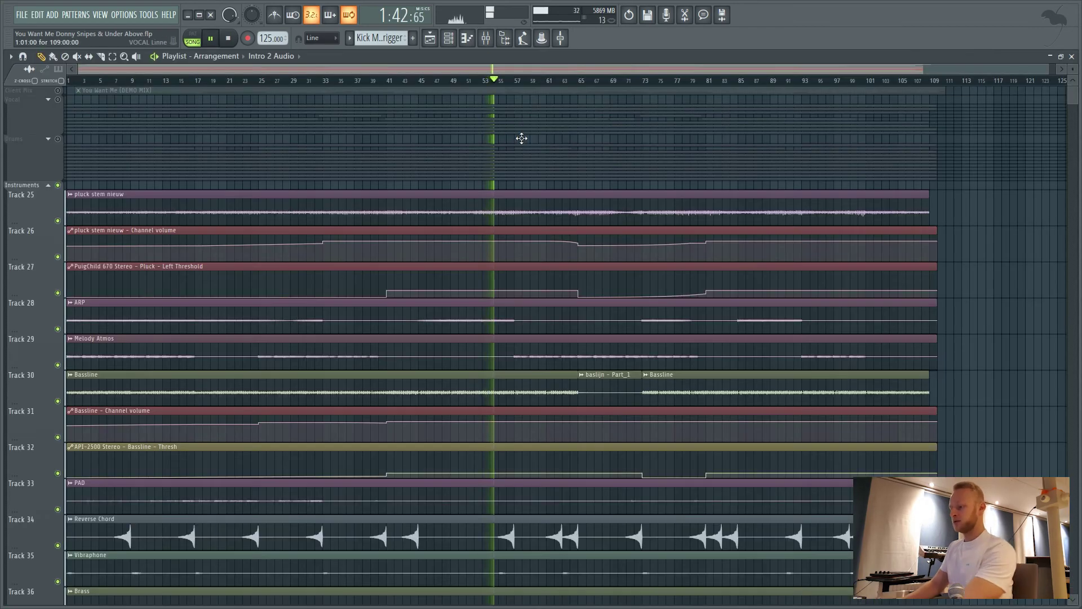
- Play a later section and show the Melody Atmos insert in the mixer
{"action": "key", "text": "F9"}
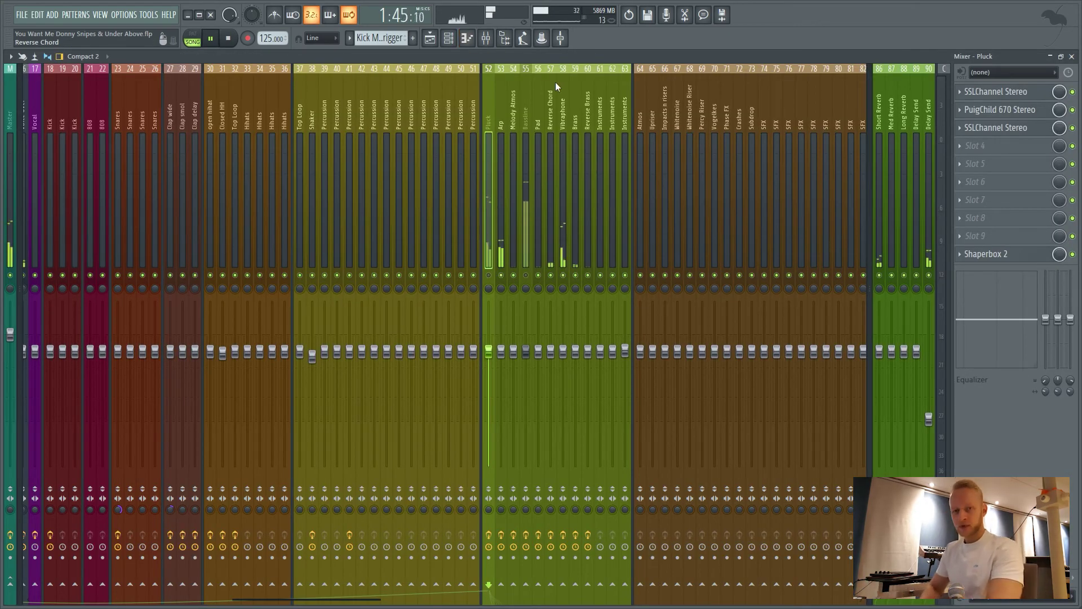
{"action": "key", "text": "space"}
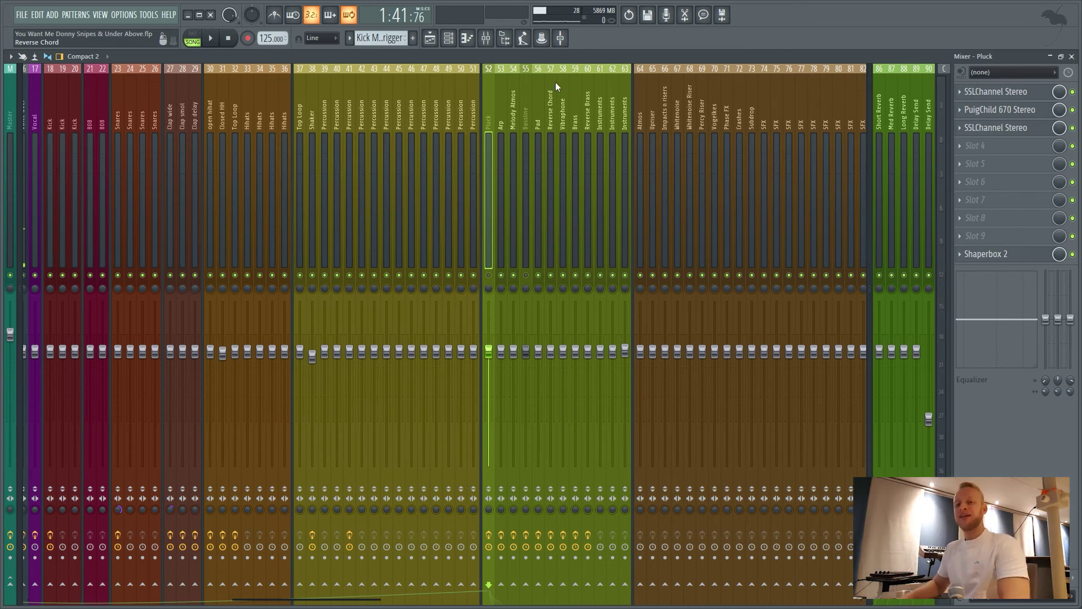
{"action": "left_click", "coordinate": [513, 186]}
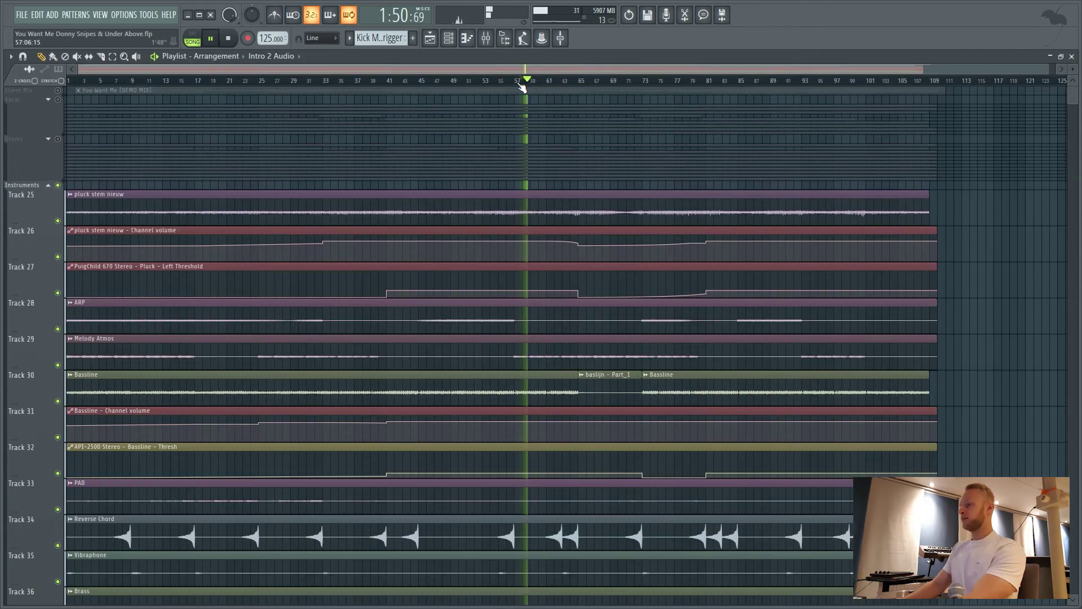
{"action": "key", "text": "F9"}
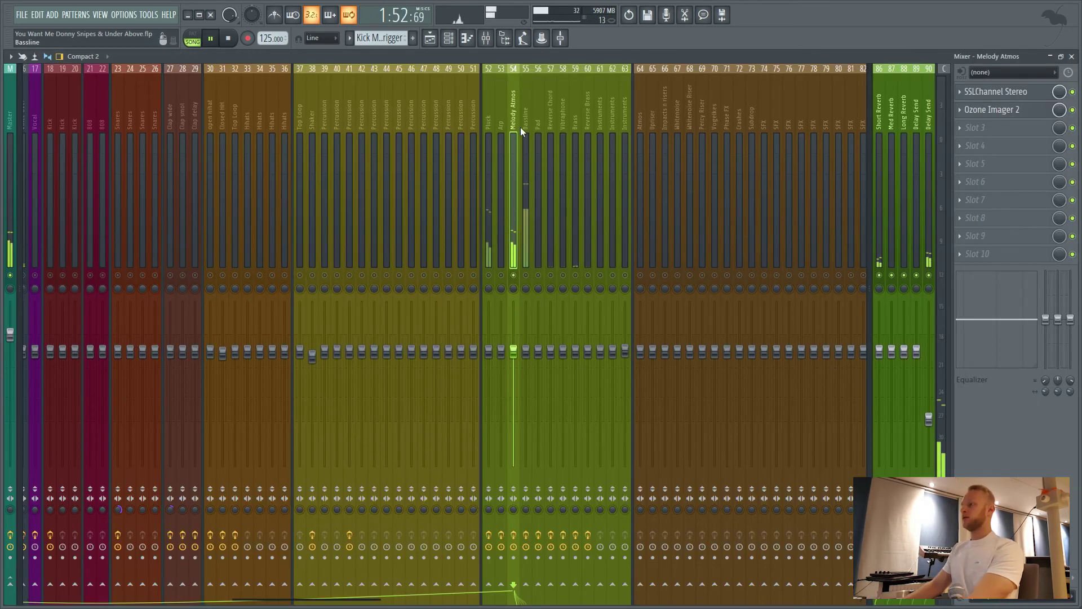
{"action": "key", "text": "space"}
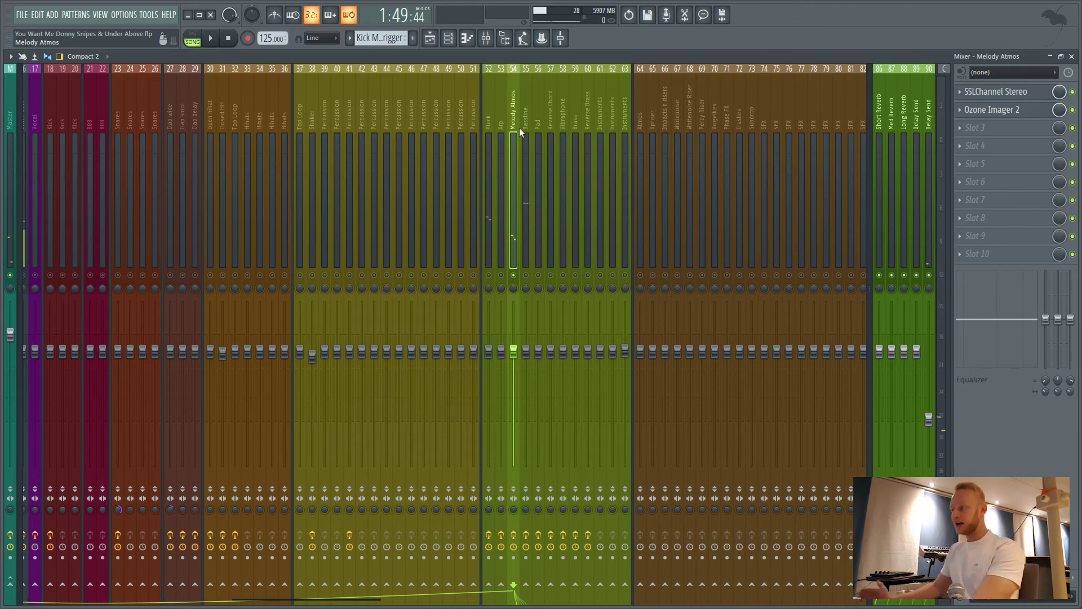
{"action": "key", "text": "space"}
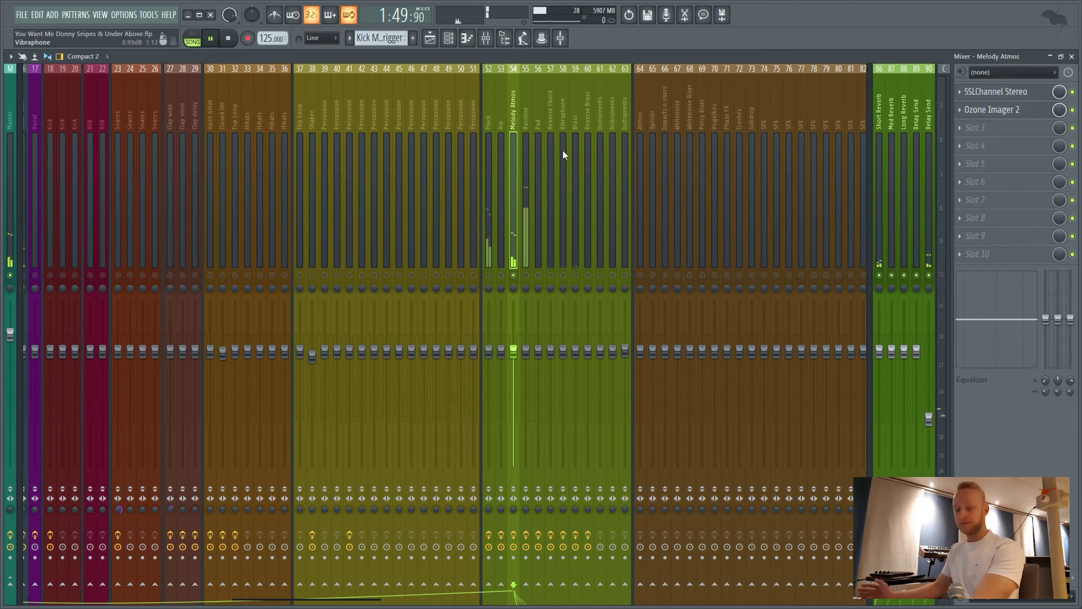
{"action": "key", "text": "space"}
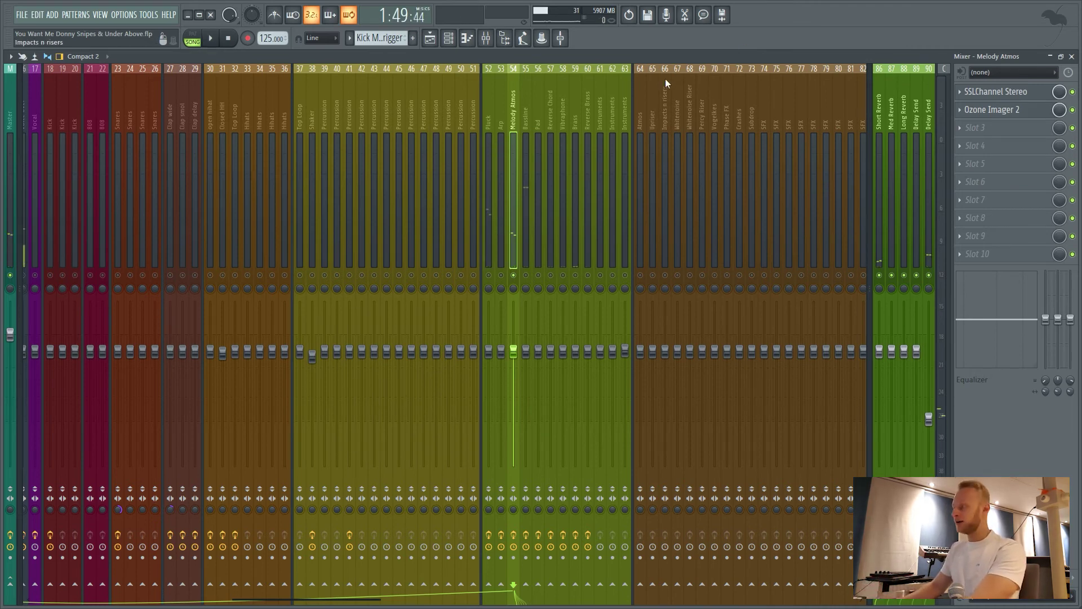
{"action": "left_click", "coordinate": [1002, 95]}
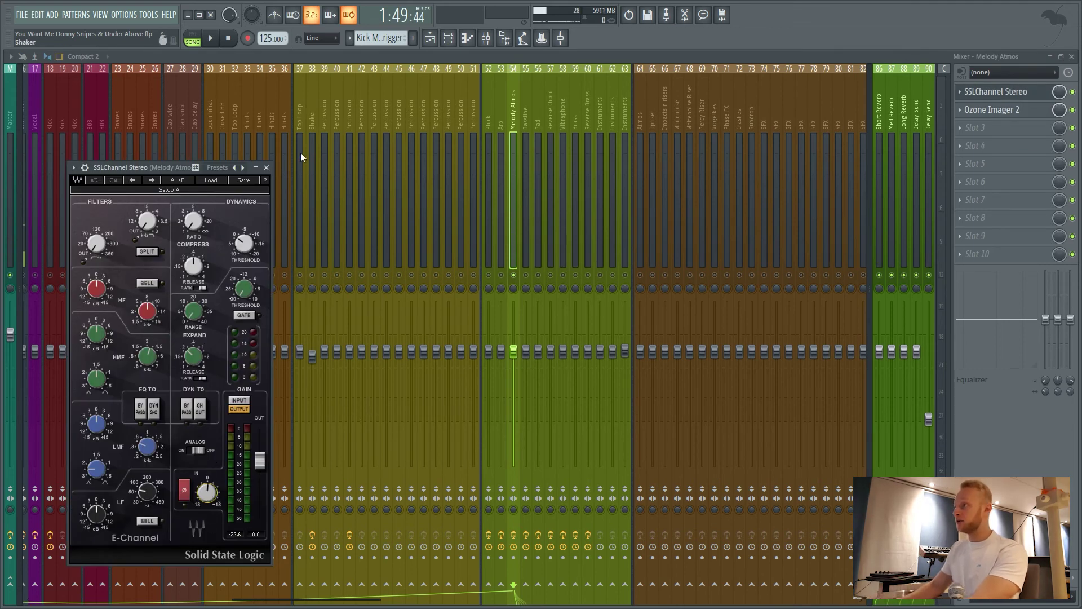
{"action": "left_click", "coordinate": [992, 109]}
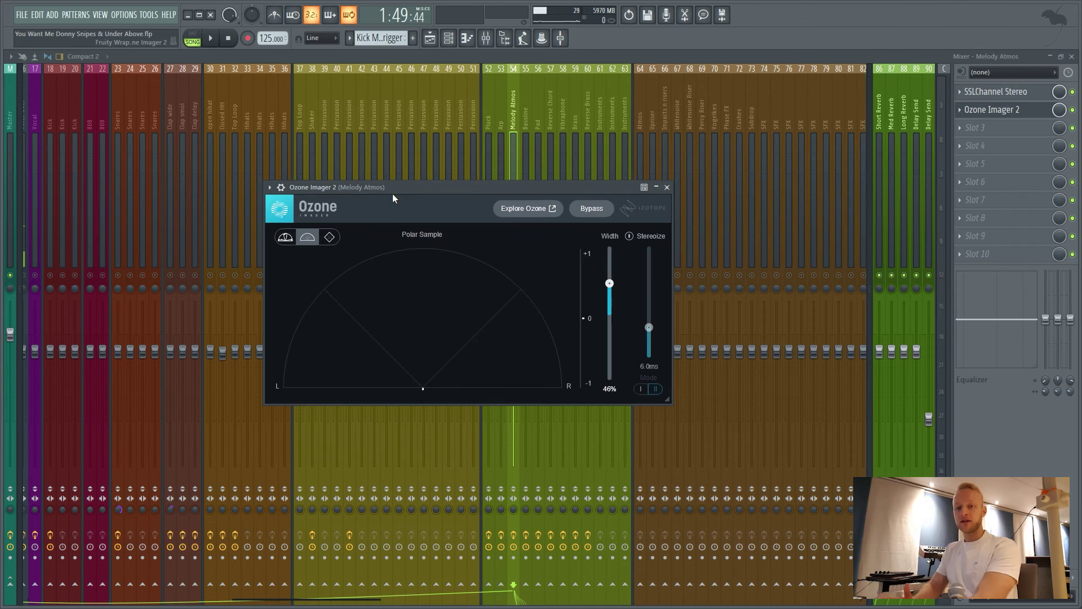
{"action": "key", "text": "space"}
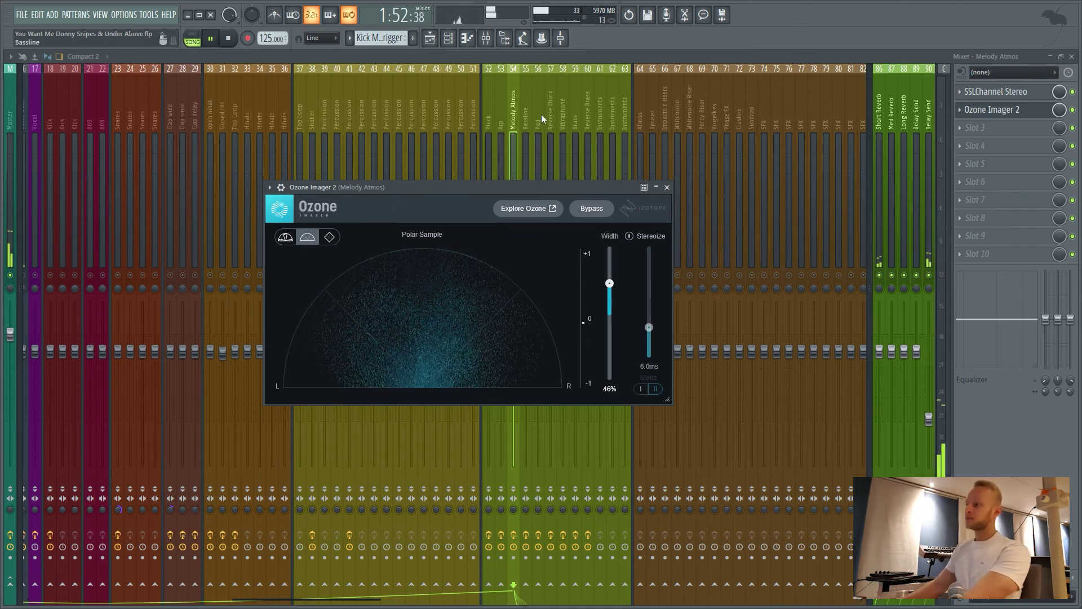
{"action": "key", "text": "space"}
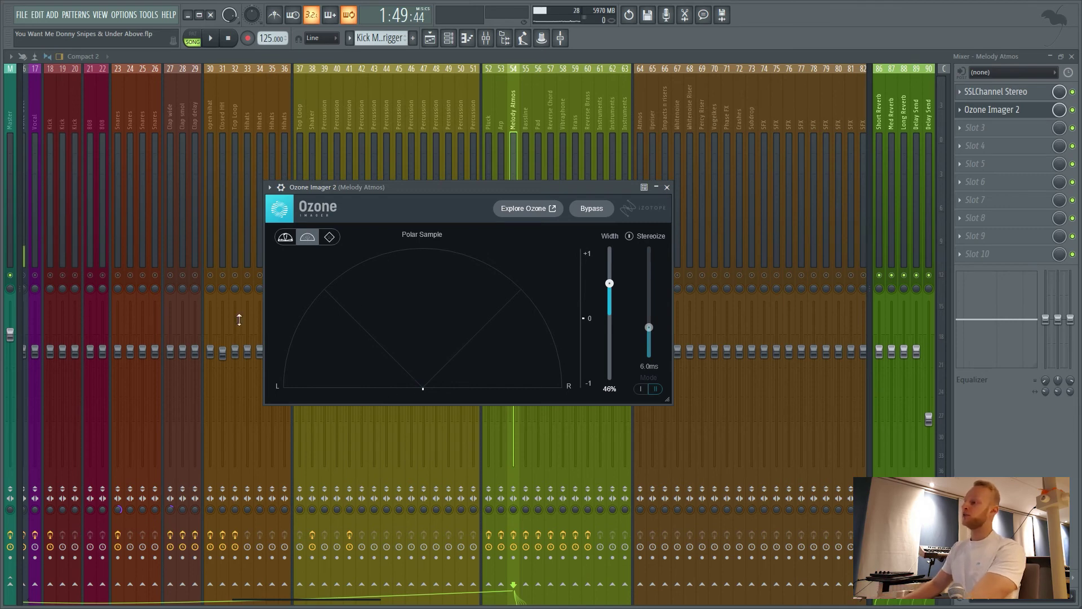
{"action": "key", "text": "space"}
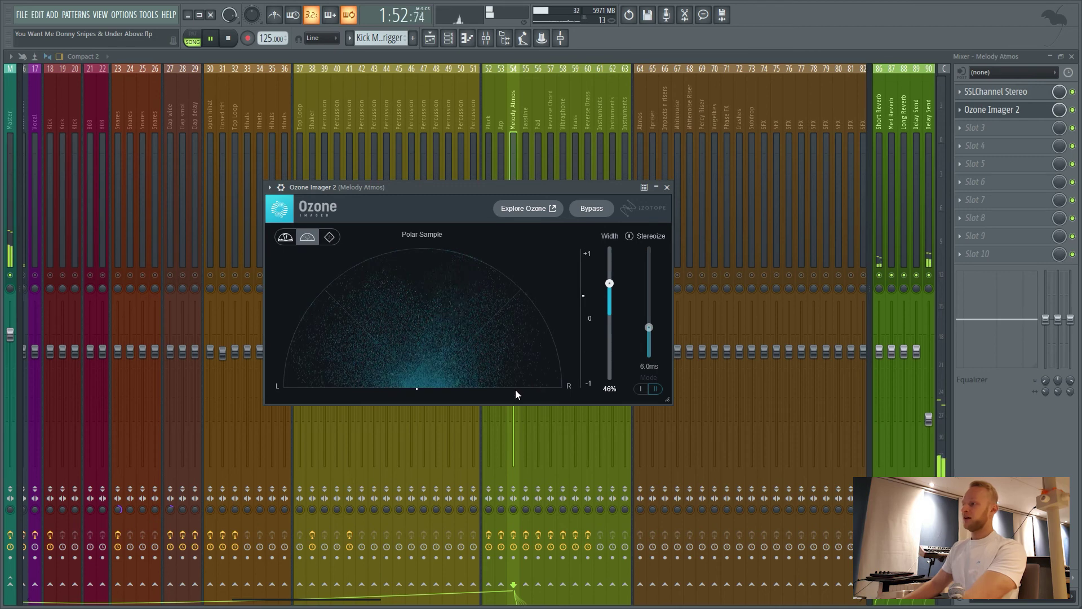
{"action": "key", "text": "space"}
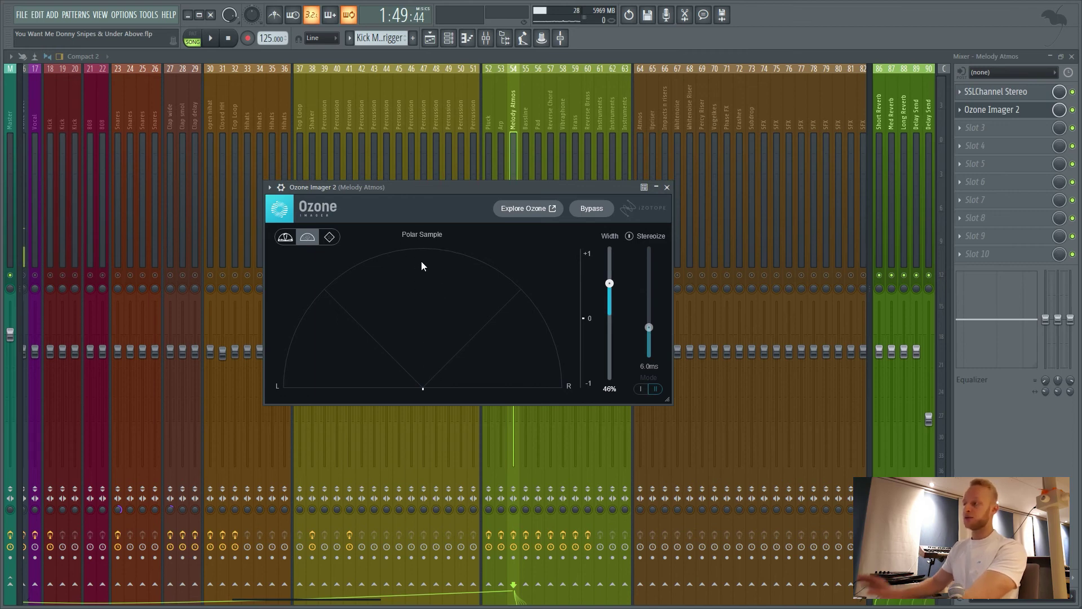
{"action": "key", "text": "space"}
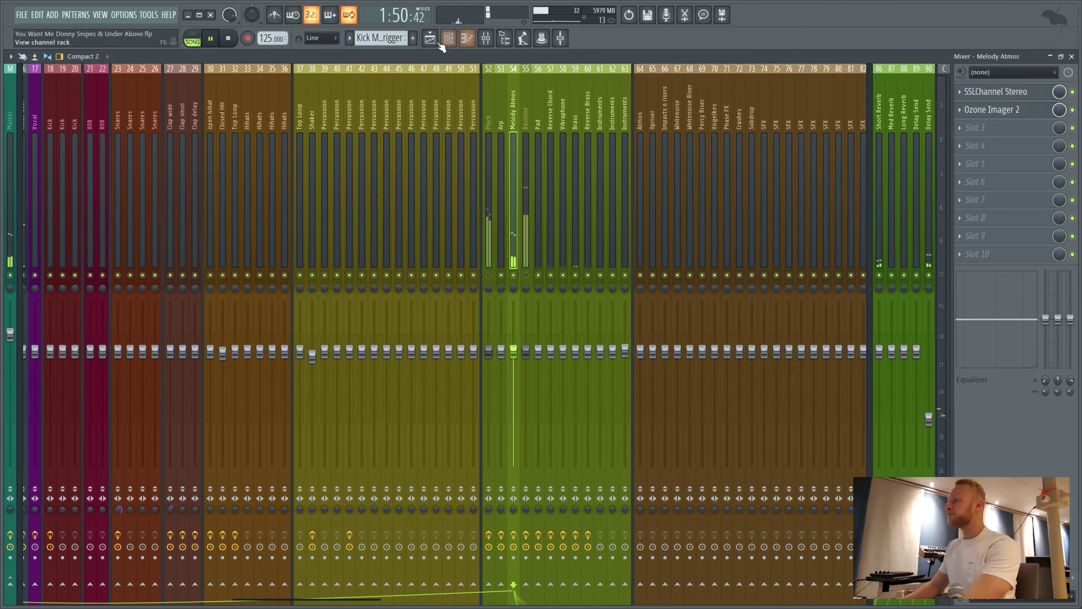
- Play from bar 55 and select the Vibraphone insert with SSLChannel, MondoMod and bx_saturator
{"action": "key", "text": "space"}
{"action": "key", "text": "F5"}
{"action": "left_click", "coordinate": [501, 81]}
{"action": "key", "text": "space"}
{"action": "key", "text": "F9"}
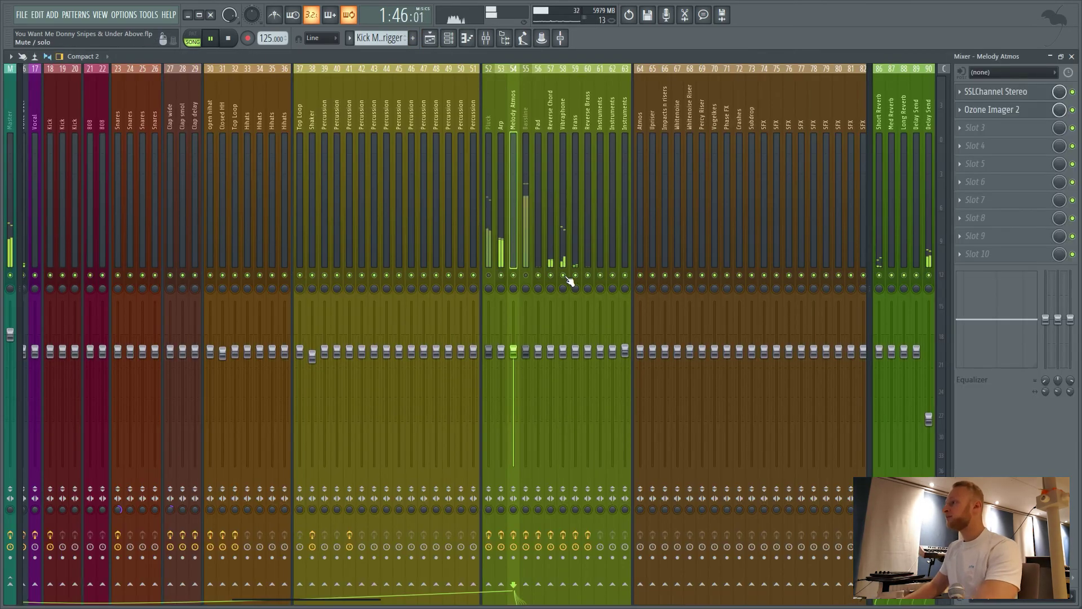
{"action": "key", "text": "space"}
{"action": "key", "text": "space"}
{"action": "left_click", "coordinate": [560, 197]}
{"action": "key", "text": "space"}
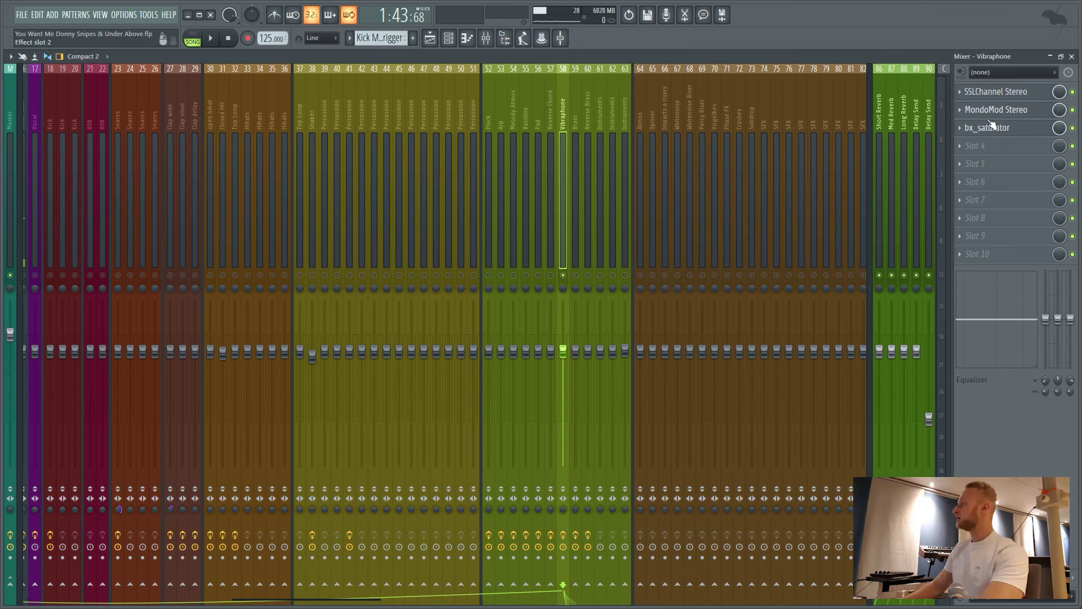
- Inspect the MondoMod autopan and bx_saturator settings on the Vibraphone channel
{"action": "left_click", "coordinate": [1007, 111]}
{"action": "left_click_drag", "start_coordinate": [178, 180], "coordinate": [387, 164]}
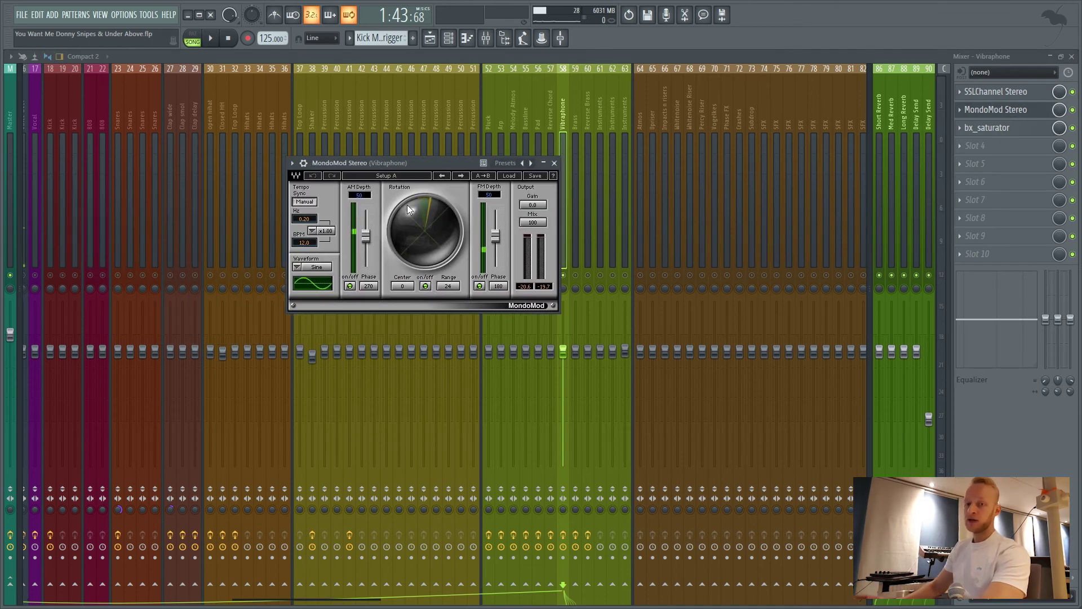
{"action": "left_click", "coordinate": [554, 163]}
{"action": "left_click", "coordinate": [1015, 129]}
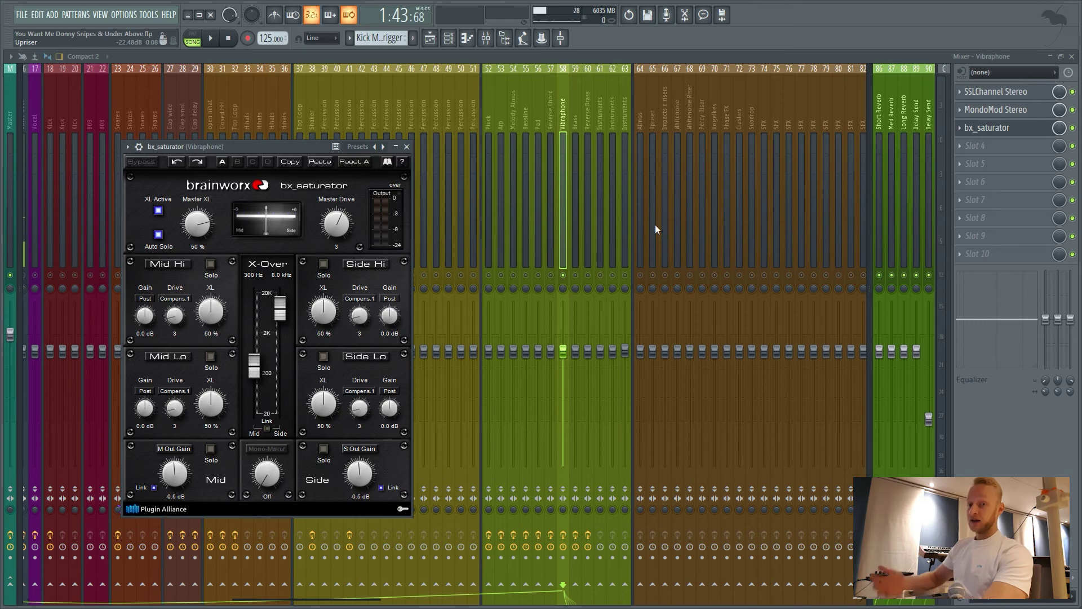
{"action": "left_click", "coordinate": [407, 147]}
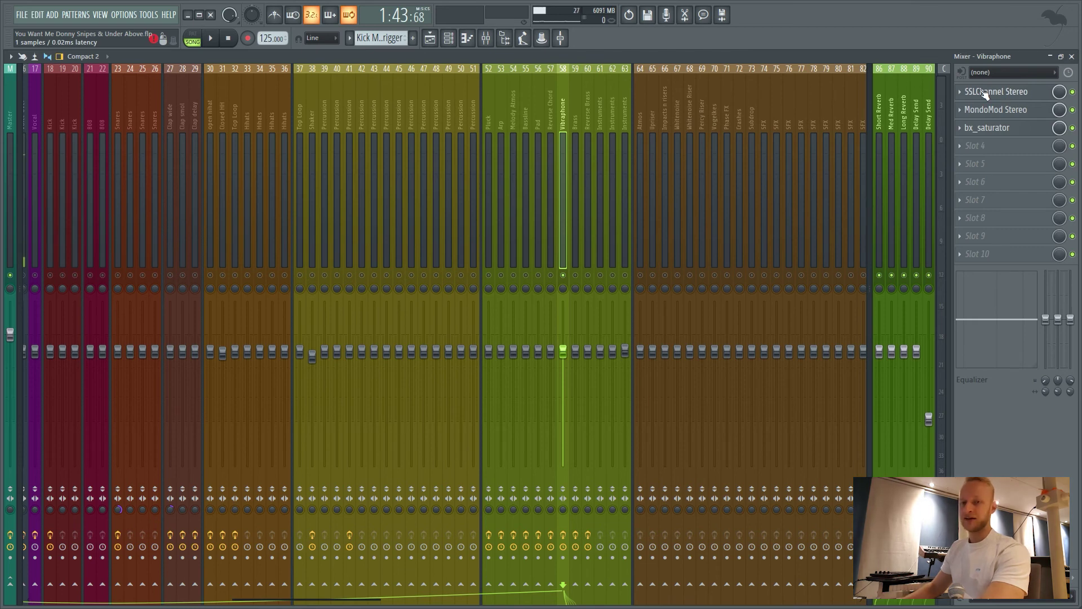
- Clear the solo so all tracks sound, then play and stop the track
{"action": "right_click", "coordinate": [571, 277]}
{"action": "key", "text": "space"}
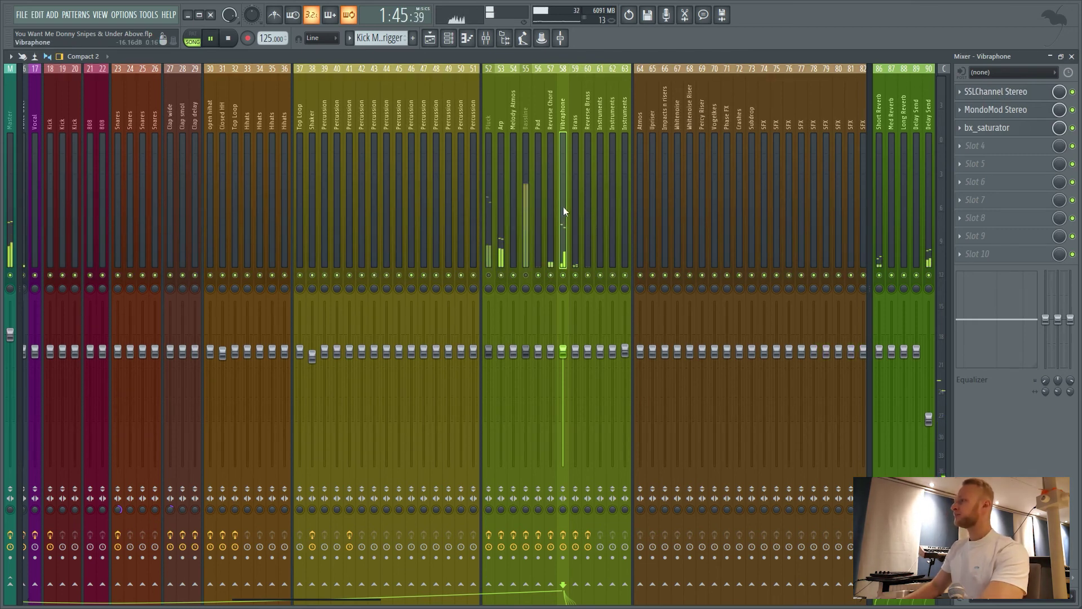
{"action": "key", "text": "space"}
{"action": "key", "text": "F5"}
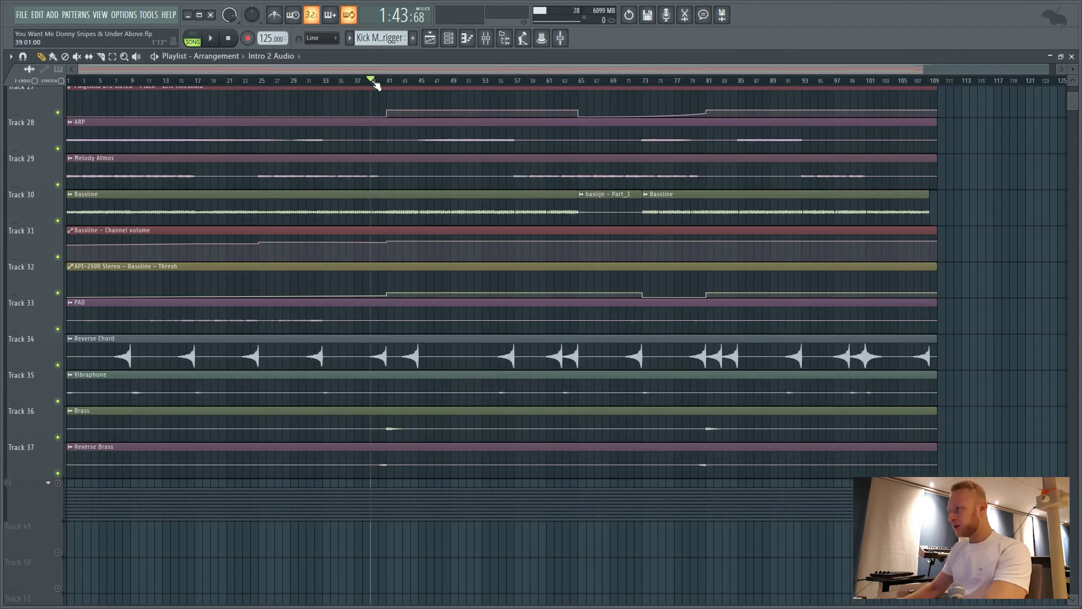
{"action": "left_click", "coordinate": [377, 81]}
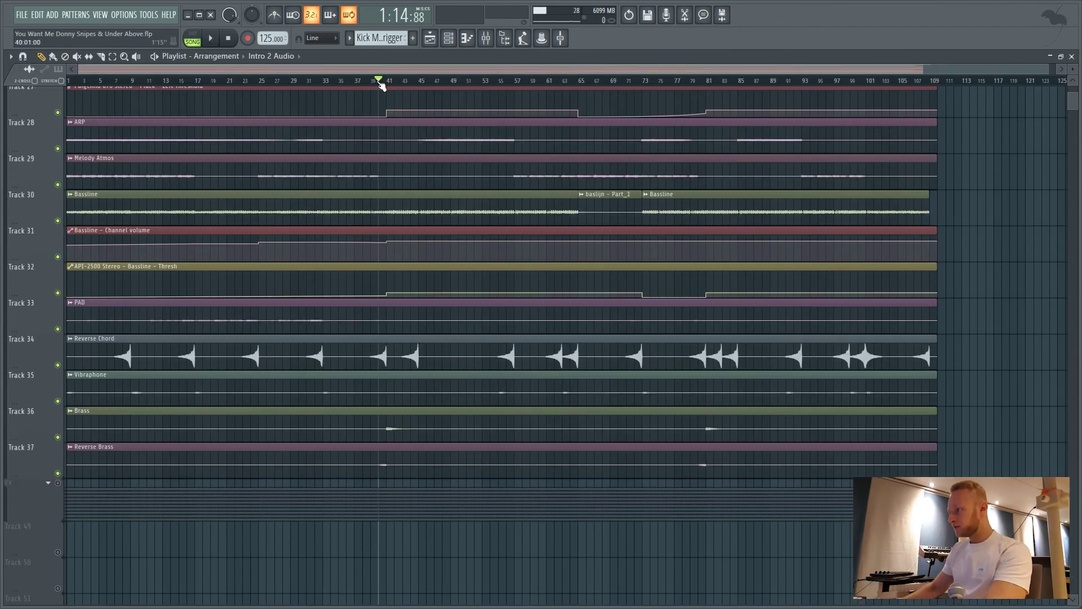
{"action": "right_click", "coordinate": [57, 473]}
{"action": "left_click", "coordinate": [57, 436]}
{"action": "key", "text": "space"}
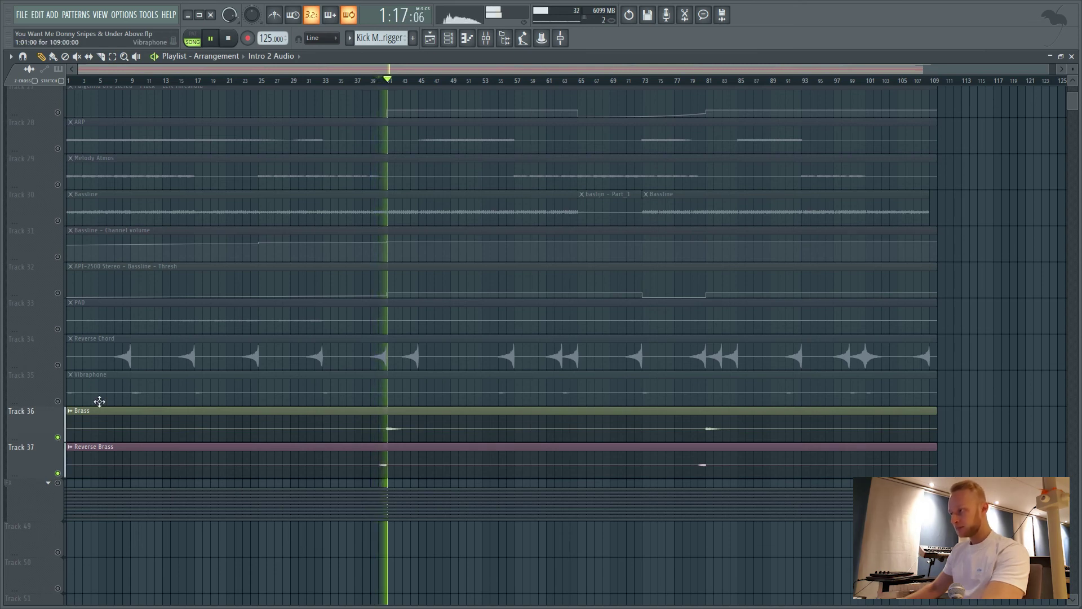
{"action": "key", "text": "space"}
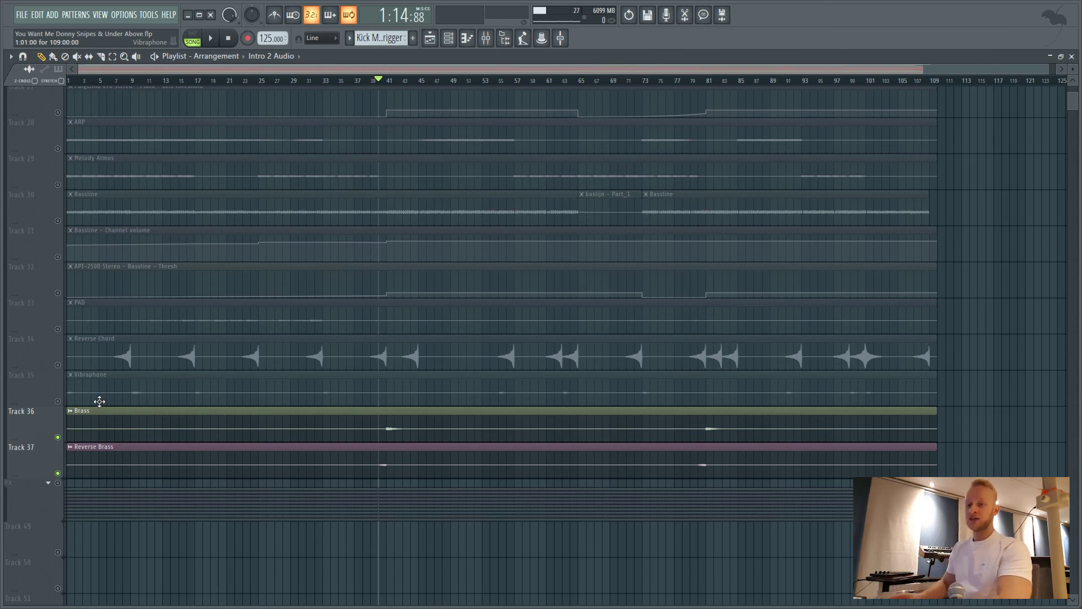
{"action": "right_click", "coordinate": [58, 438]}
{"action": "left_click", "coordinate": [364, 80]}
{"action": "key", "text": "space"}
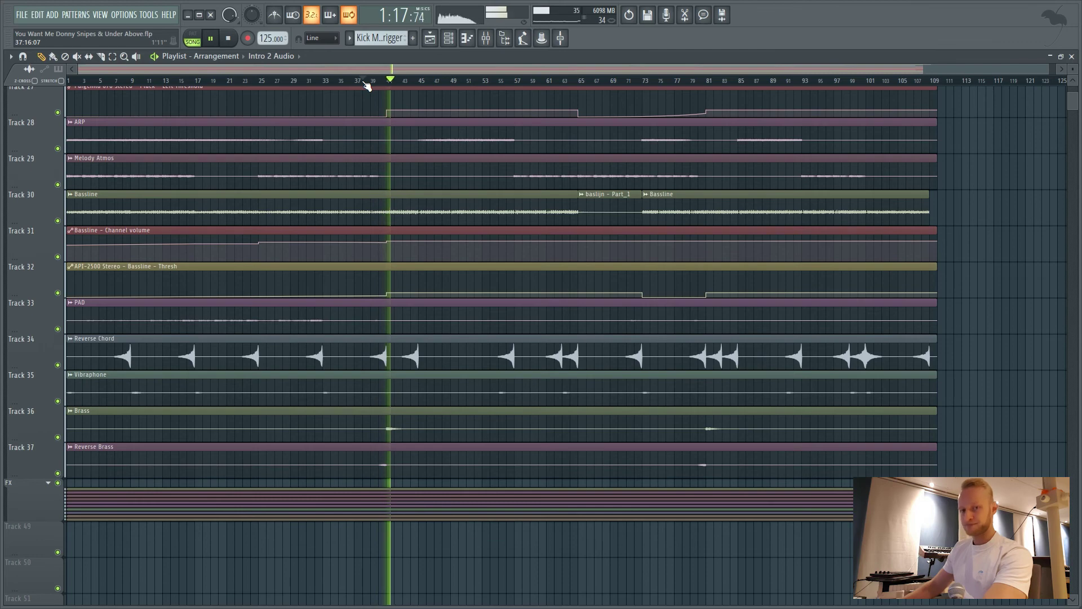
{"action": "key", "text": "space"}
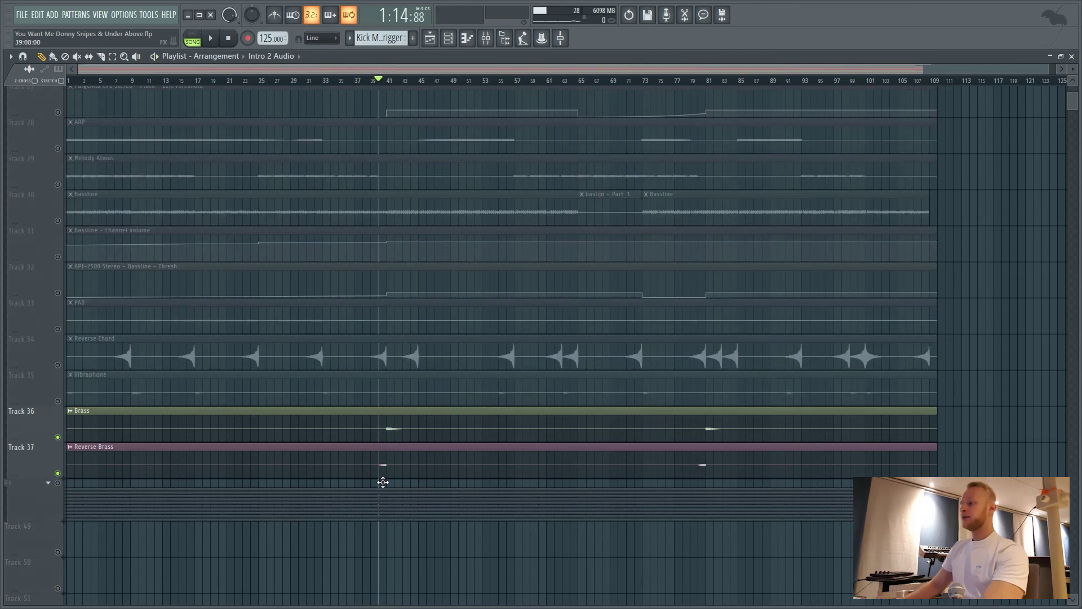
{"action": "scroll", "coordinate": [382, 479], "scroll_direction": "up", "scroll_amount": 5}
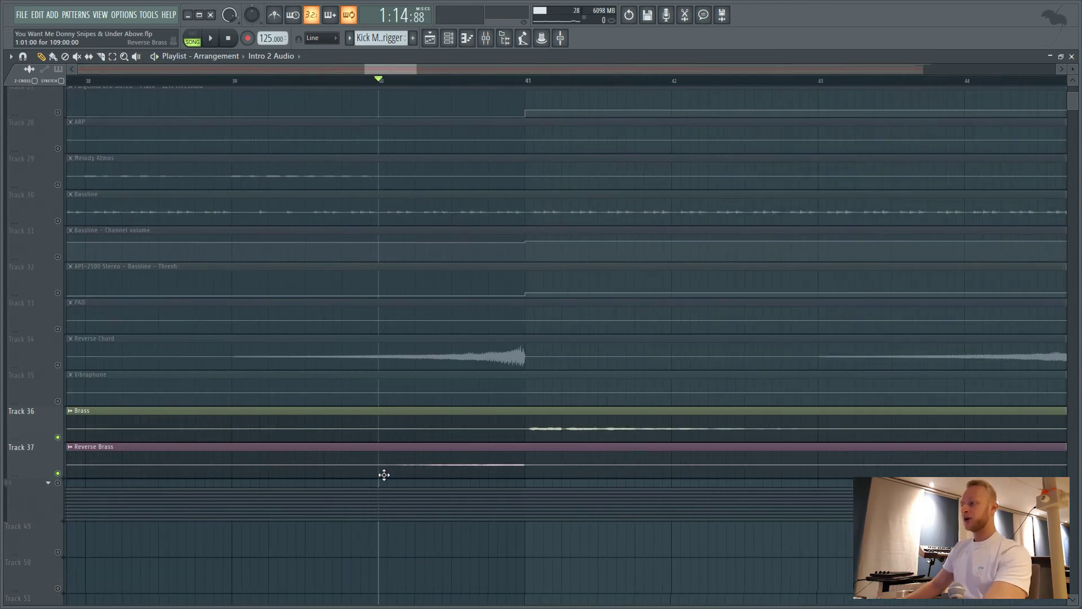
{"action": "scroll", "coordinate": [565, 439], "scroll_direction": "up", "scroll_amount": 3}
{"action": "scroll", "coordinate": [564, 439], "scroll_direction": "up", "scroll_amount": 1}
{"action": "key", "text": "space"}
{"action": "key", "text": "space"}
{"action": "left_click", "coordinate": [527, 82]}
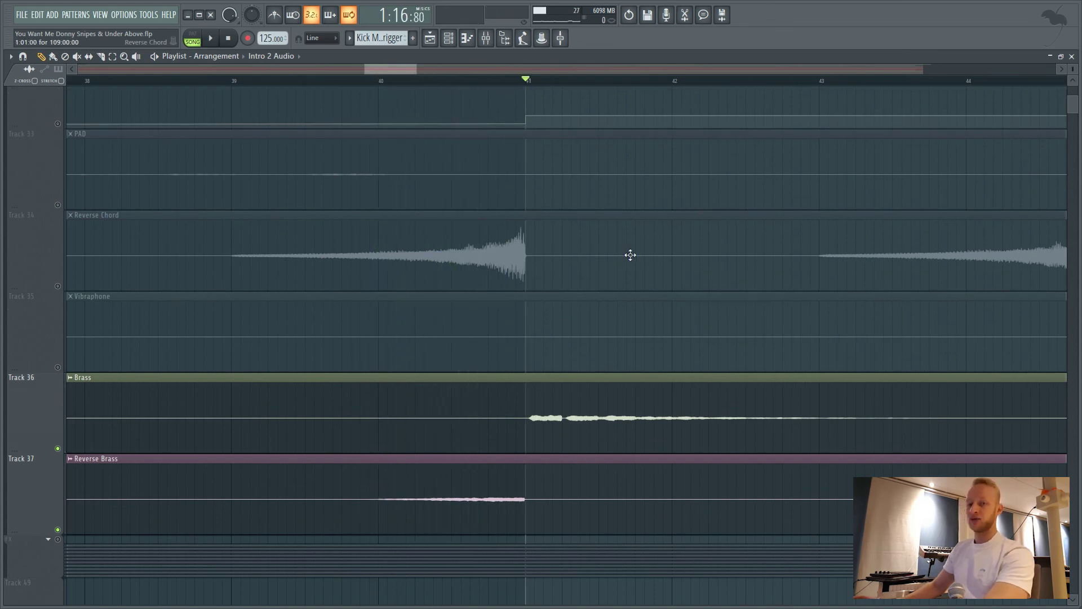
{"action": "key", "text": "space"}
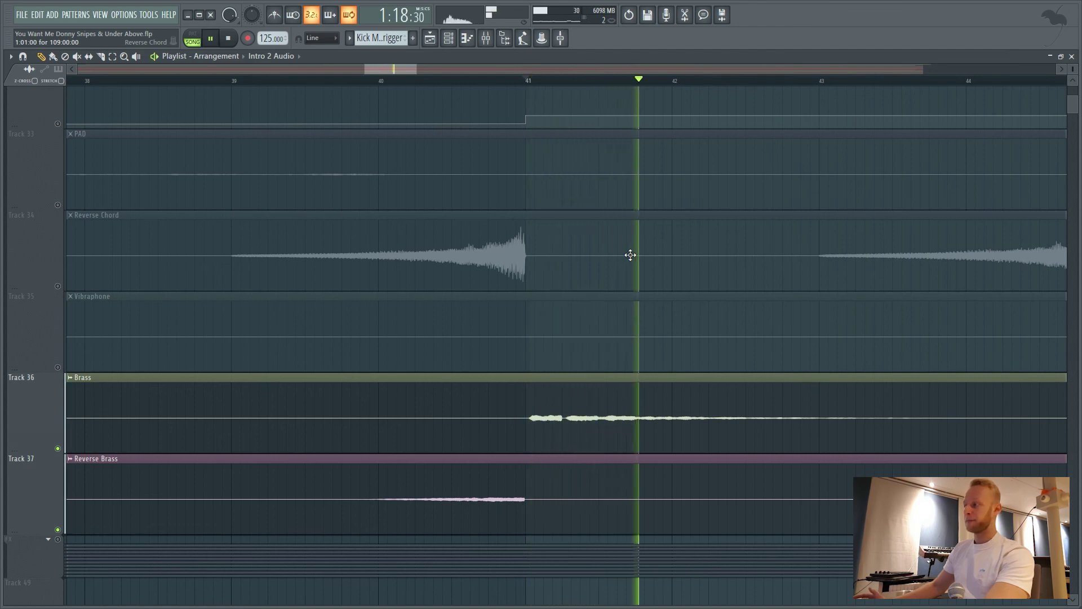
{"action": "key", "text": "space"}
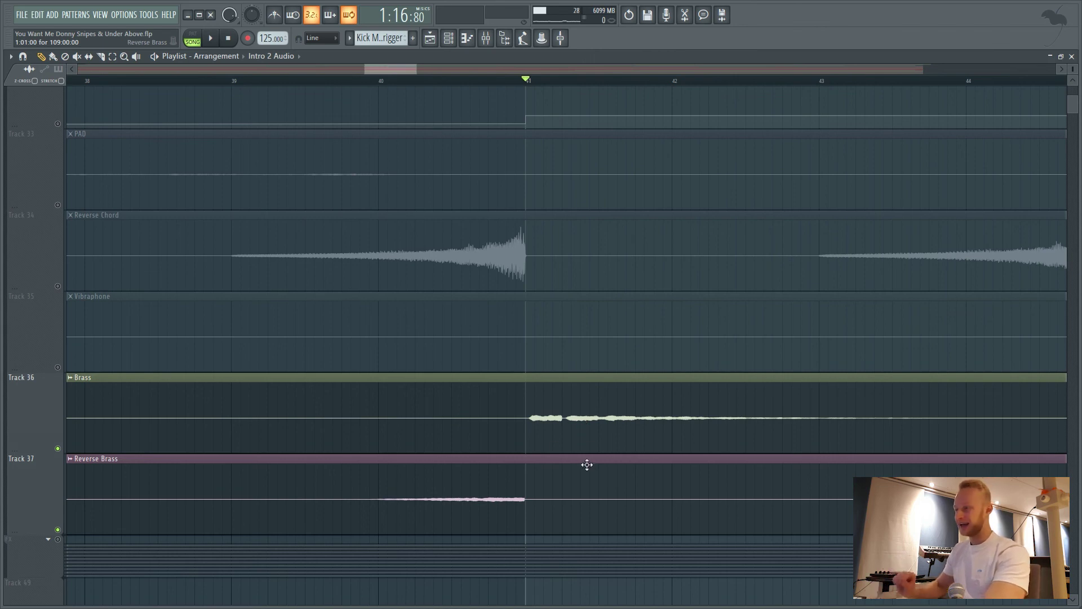
{"action": "left_click", "coordinate": [382, 88]}
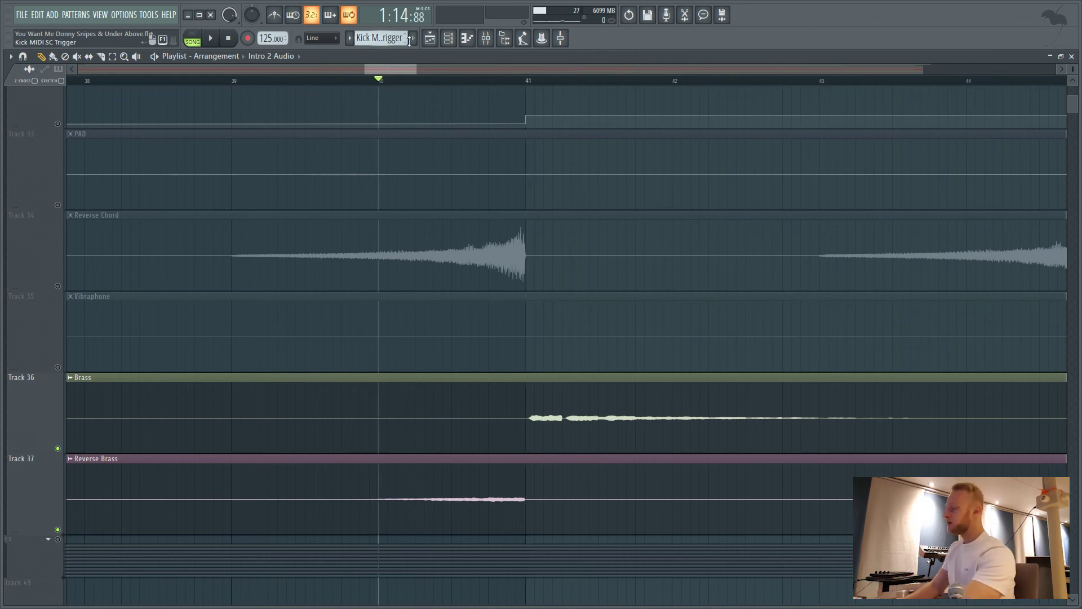
- Bring up the mixer and select the Reverse Brass channel, starting from Brass
{"action": "key", "text": "F9"}
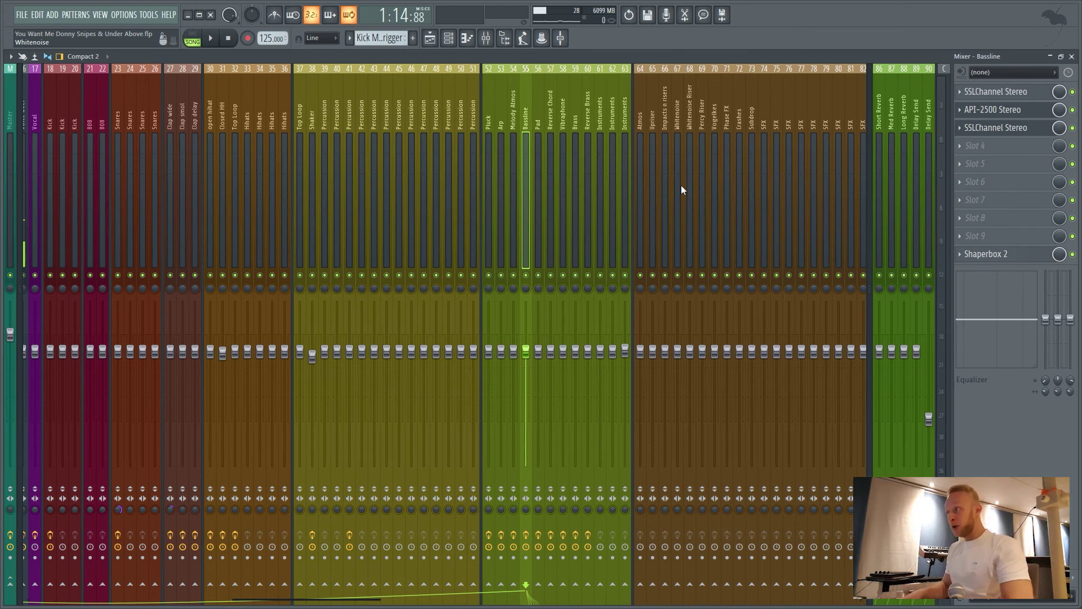
{"action": "left_click", "coordinate": [572, 127]}
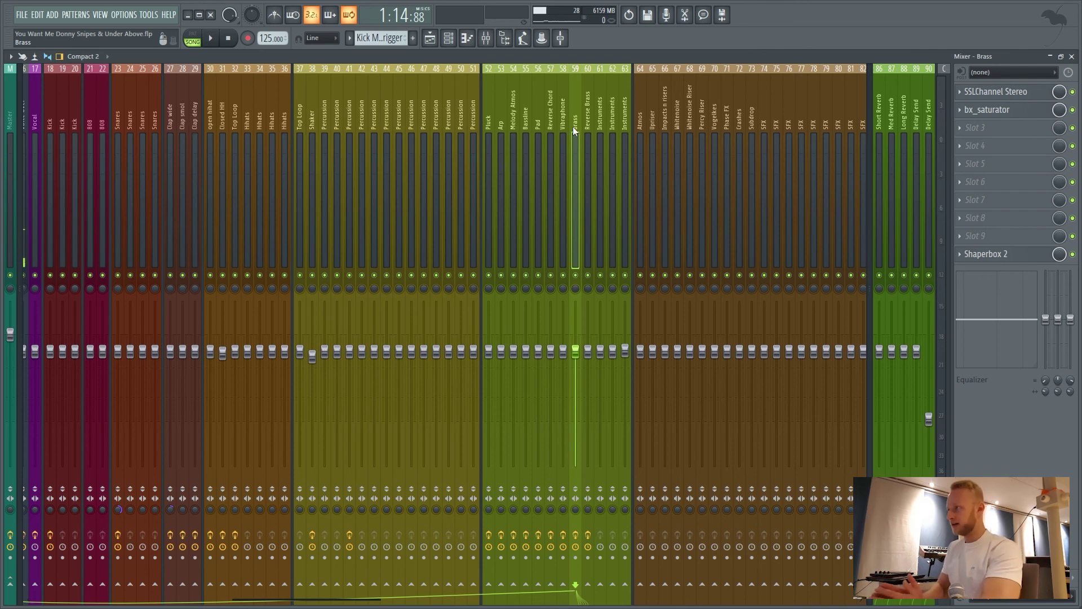
{"action": "key", "text": "Right"}
{"action": "key", "text": "Left"}
{"action": "key", "text": "Left"}
{"action": "key", "text": "Right"}
{"action": "key", "text": "Right"}
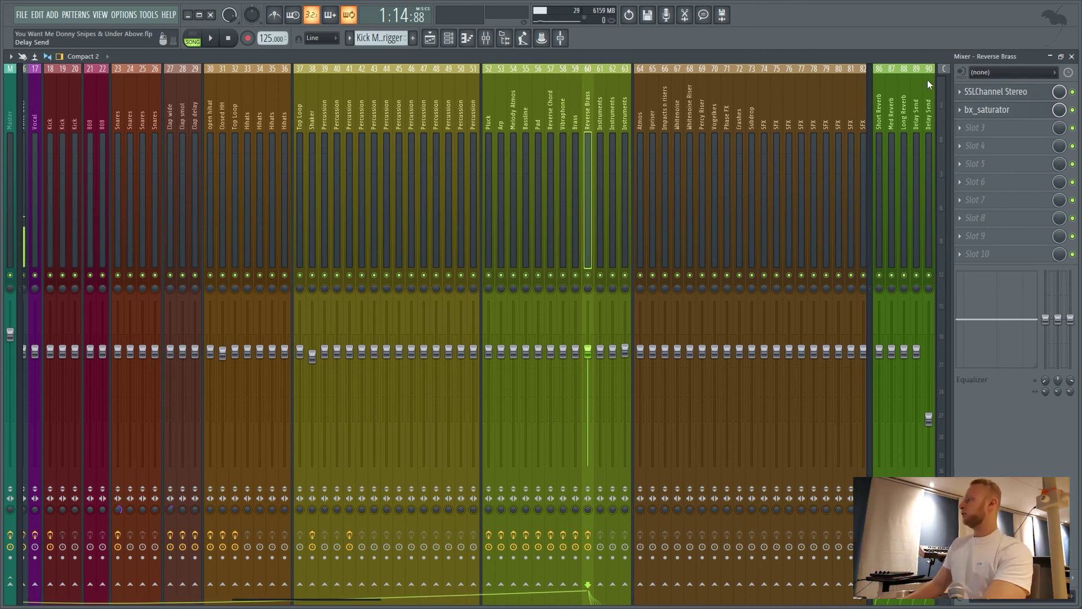
- Check SSLChannel Stereo and bx_saturator on Reverse Brass, then bx_saturator on Brass
{"action": "left_click", "coordinate": [995, 91]}
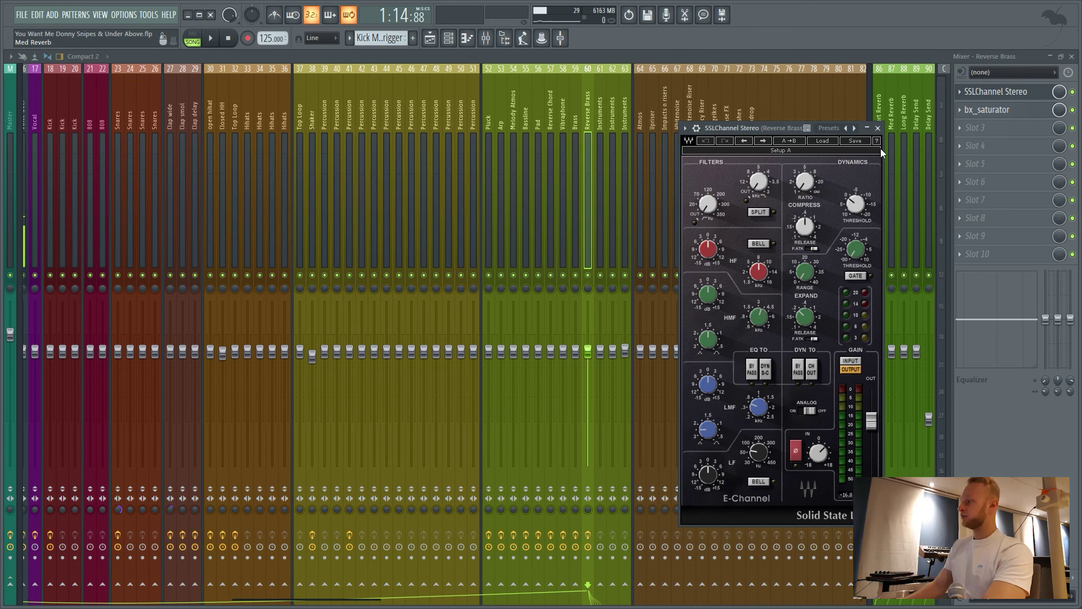
{"action": "left_click", "coordinate": [878, 128]}
{"action": "left_click", "coordinate": [996, 109]}
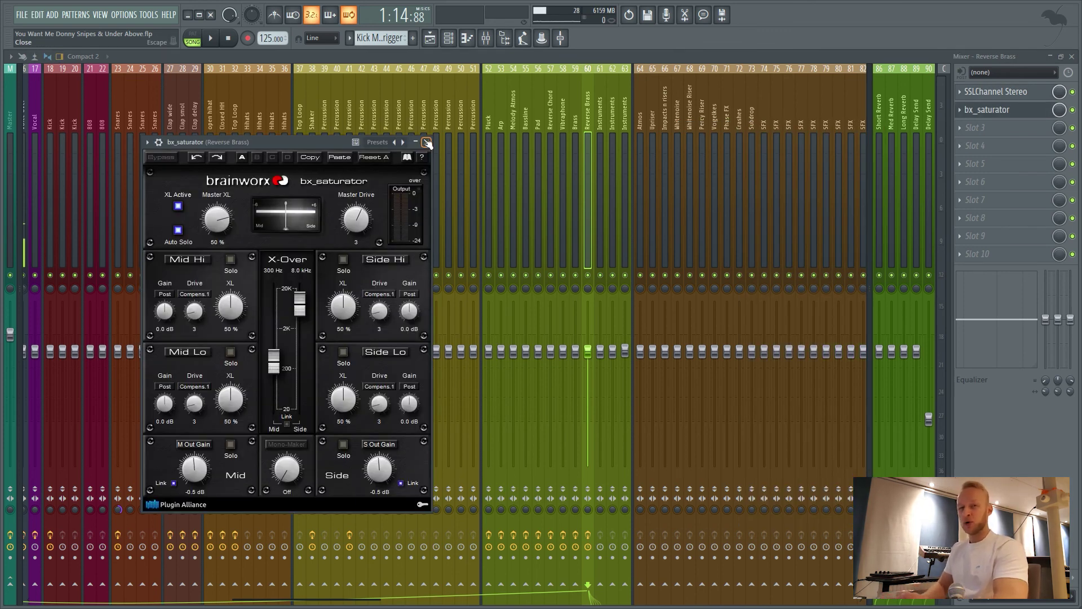
{"action": "left_click", "coordinate": [427, 143]}
{"action": "key", "text": "Left"}
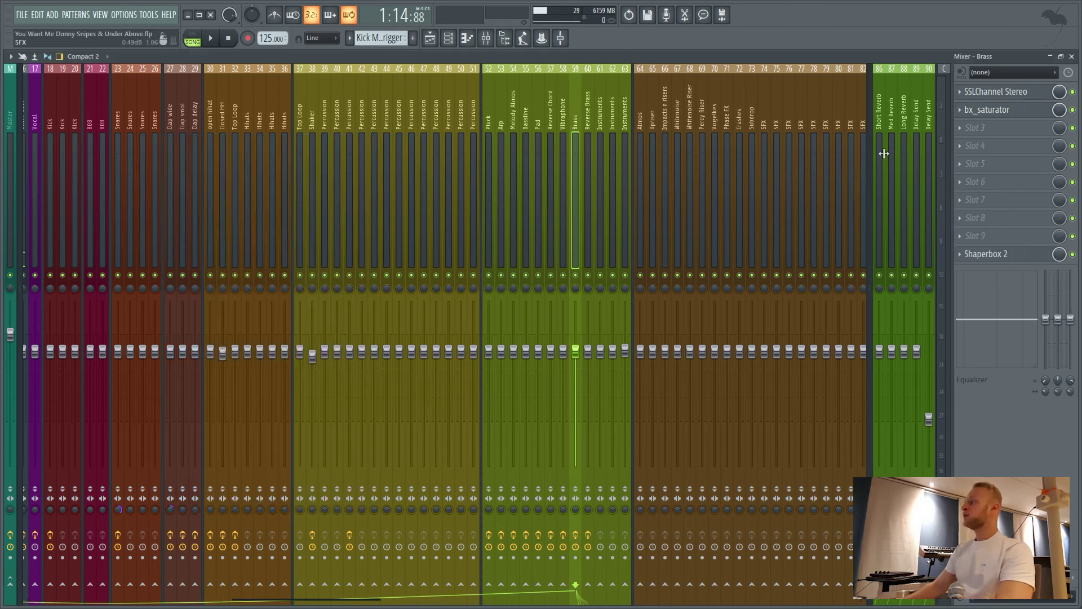
{"action": "left_click", "coordinate": [996, 110]}
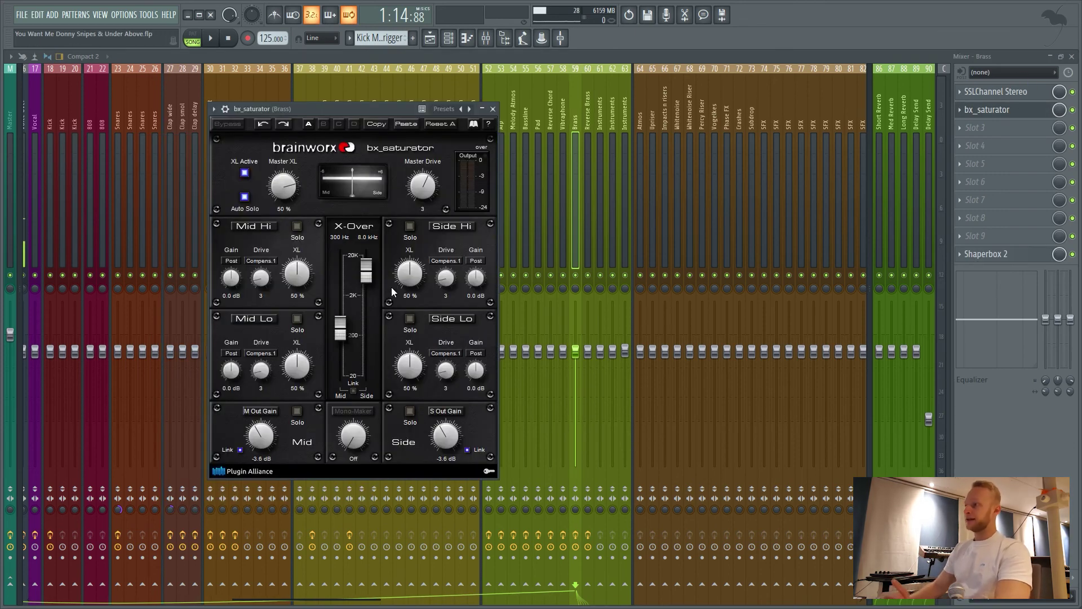
{"action": "left_click", "coordinate": [493, 109]}
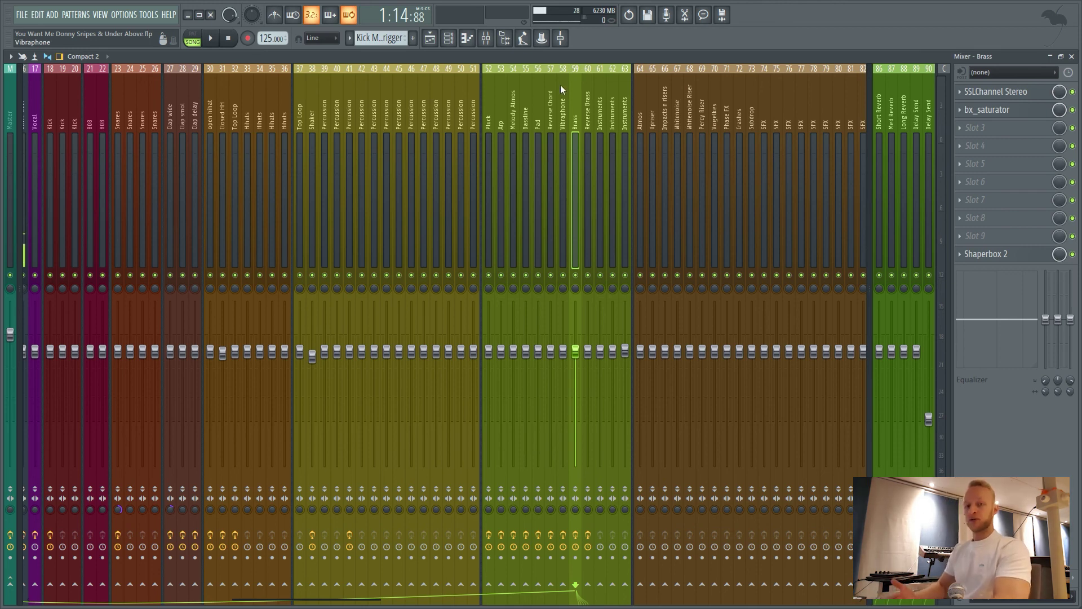
- Select the Bassline channel and scroll through the mixer inserts
{"action": "left_click", "coordinate": [526, 163]}
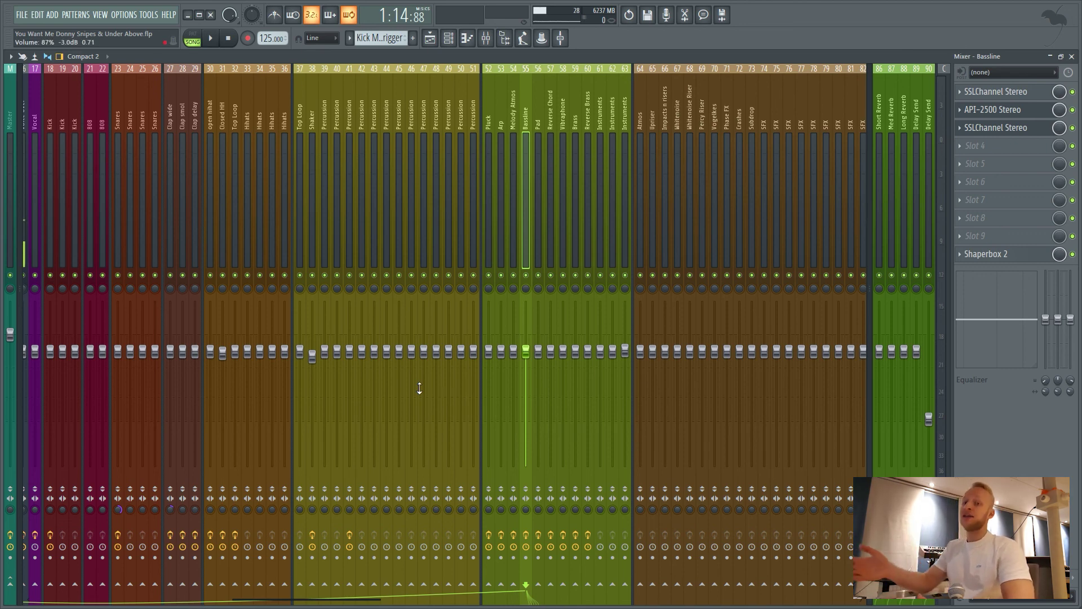
{"action": "scroll", "coordinate": [591, 188], "scroll_direction": "up", "scroll_amount": 10}
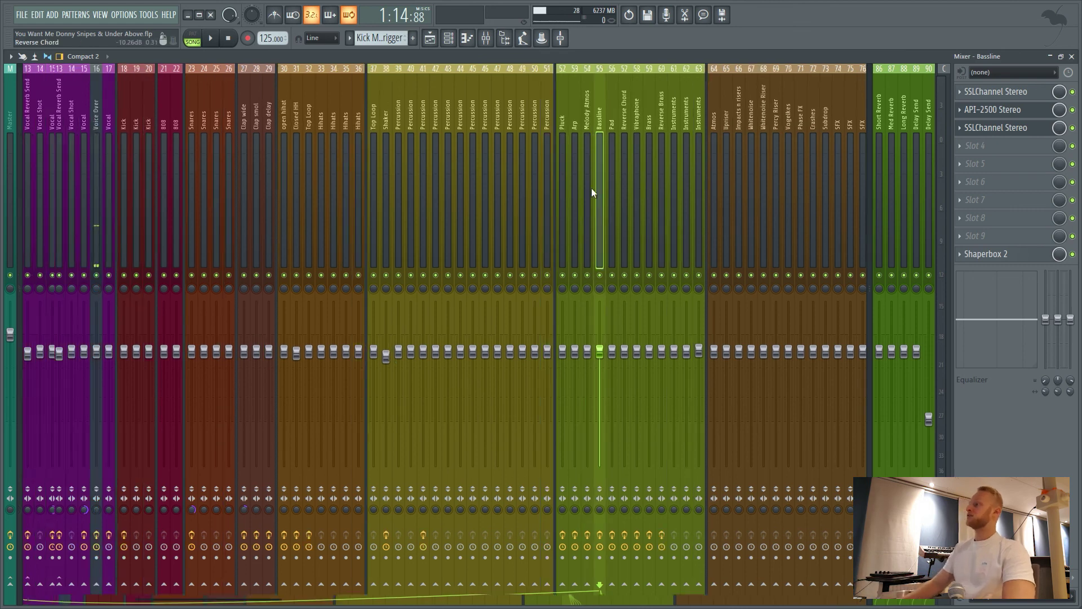
{"action": "scroll", "coordinate": [496, 208], "scroll_direction": "down", "scroll_amount": 5}
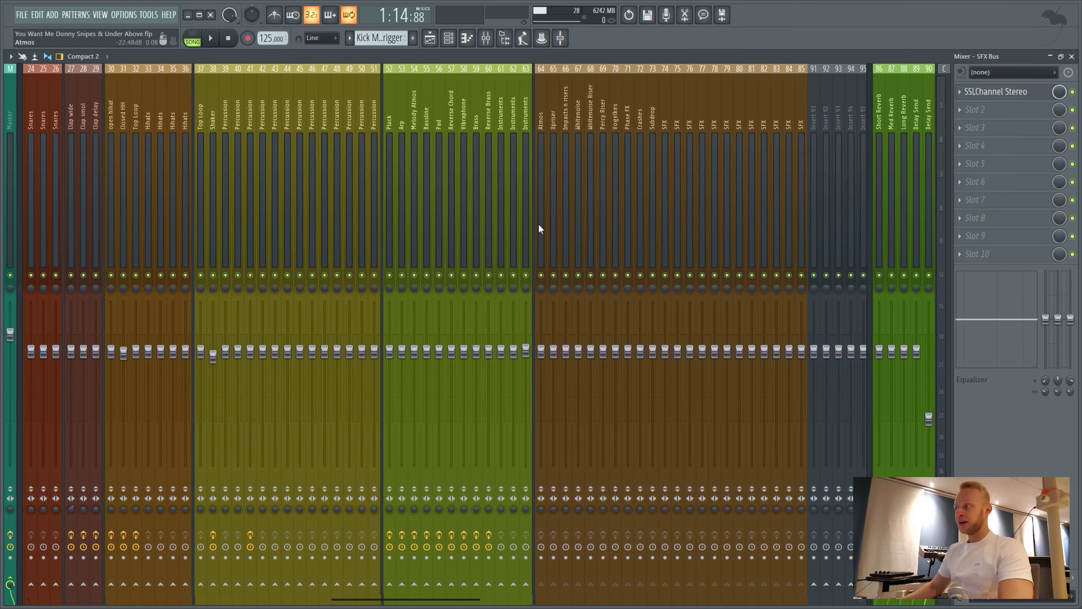
{"action": "scroll", "coordinate": [538, 152], "scroll_direction": "down", "scroll_amount": 4}
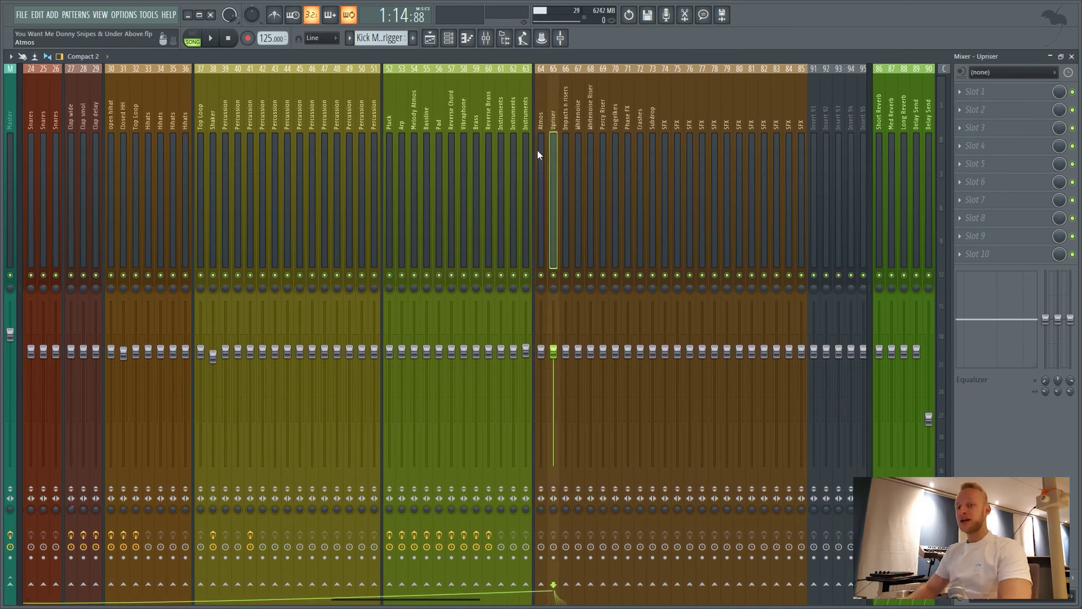
{"action": "scroll", "coordinate": [537, 150], "scroll_direction": "down", "scroll_amount": 6}
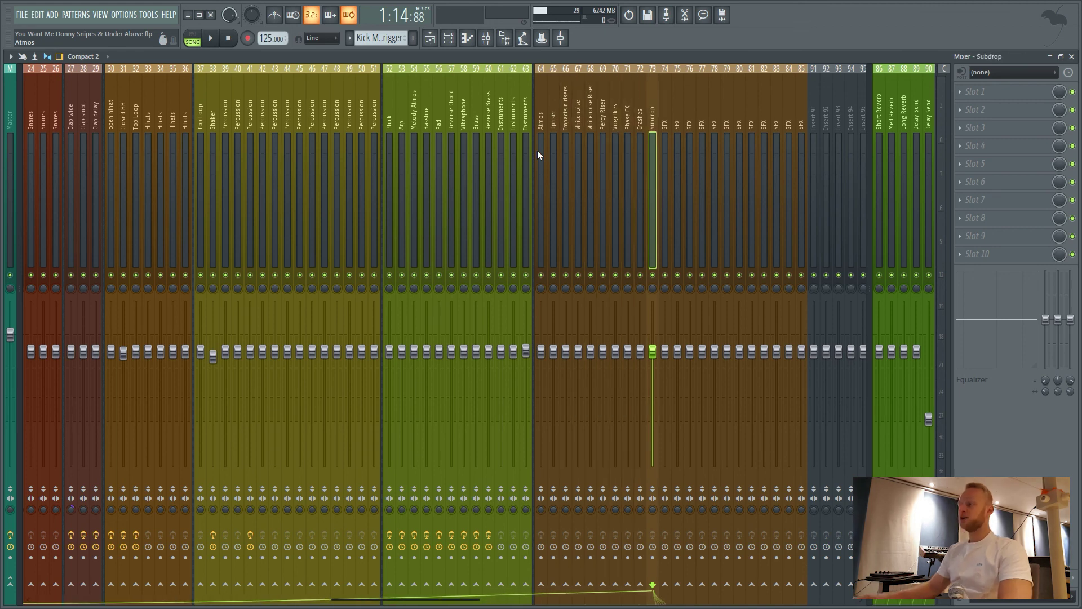
{"action": "scroll", "coordinate": [549, 218], "scroll_direction": "up", "scroll_amount": 8}
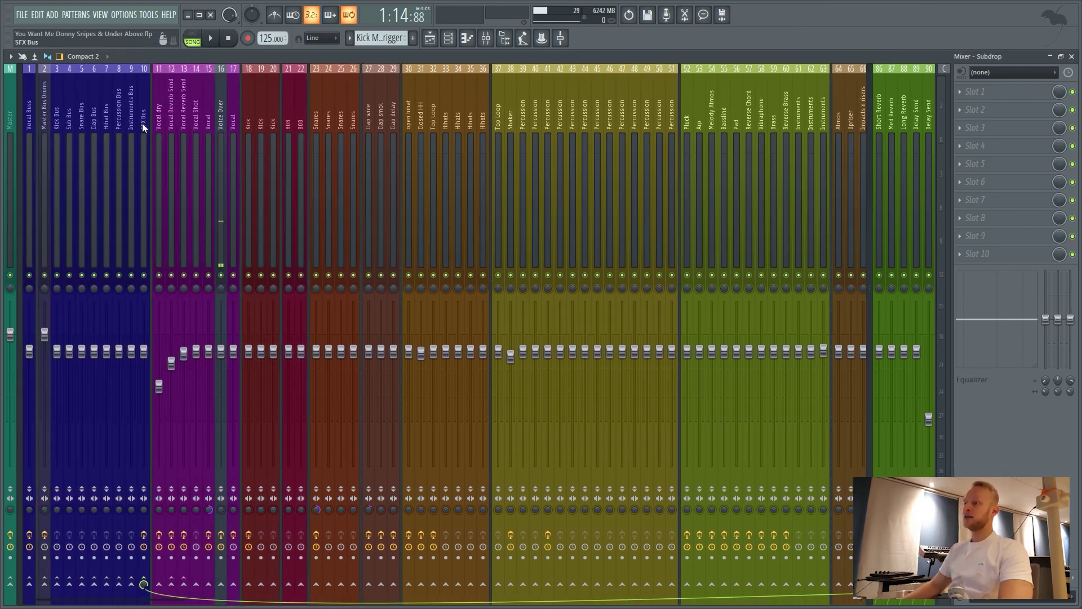
- Check the SSLChannel Stereo plugin on the SFX Bus channel
{"action": "left_click", "coordinate": [142, 123]}
{"action": "left_click", "coordinate": [987, 91]}
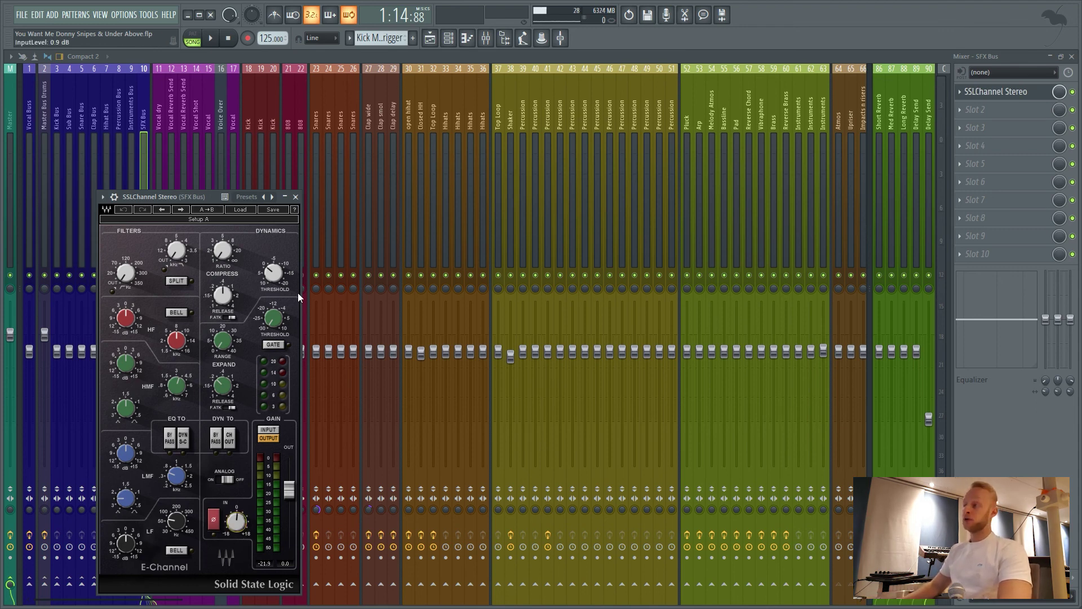
{"action": "left_click", "coordinate": [296, 197]}
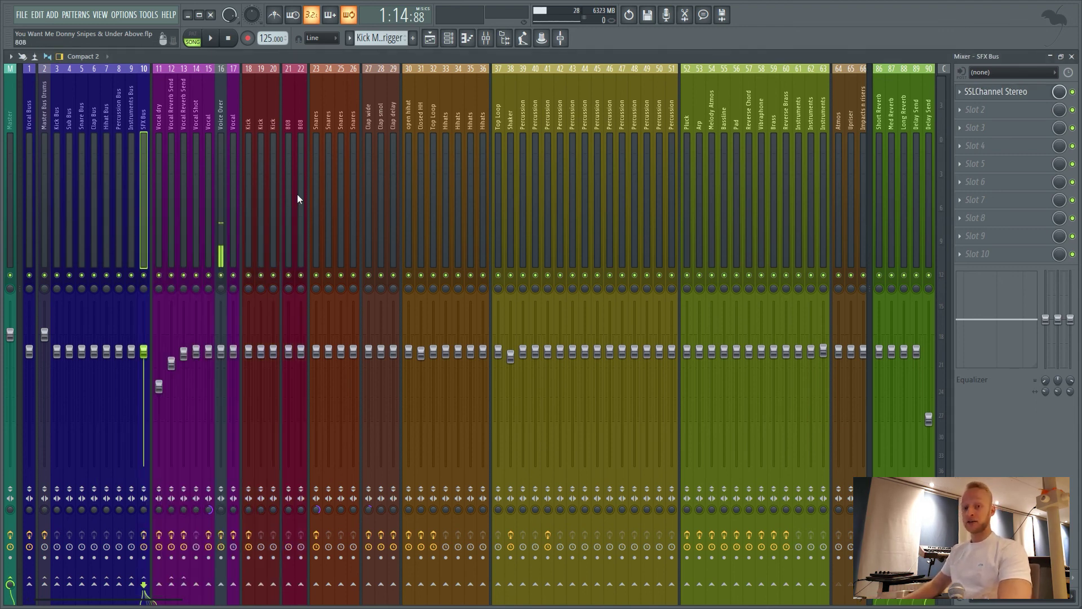
{"action": "left_click", "coordinate": [429, 38]}
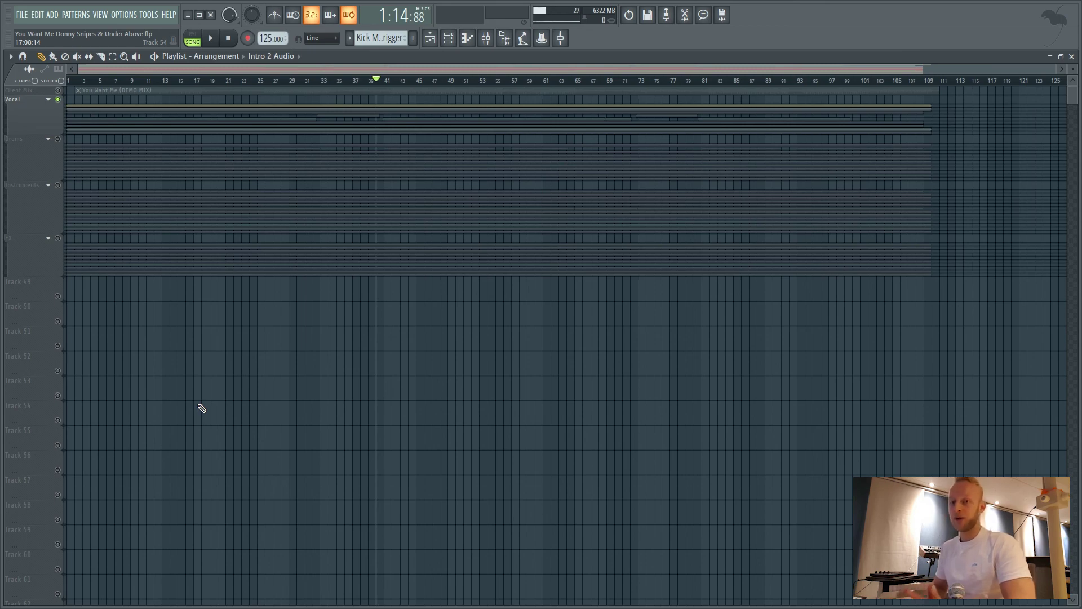
- Reopen the mixer with F9 to show the Master channel's effect chain
{"action": "key", "text": "F9"}
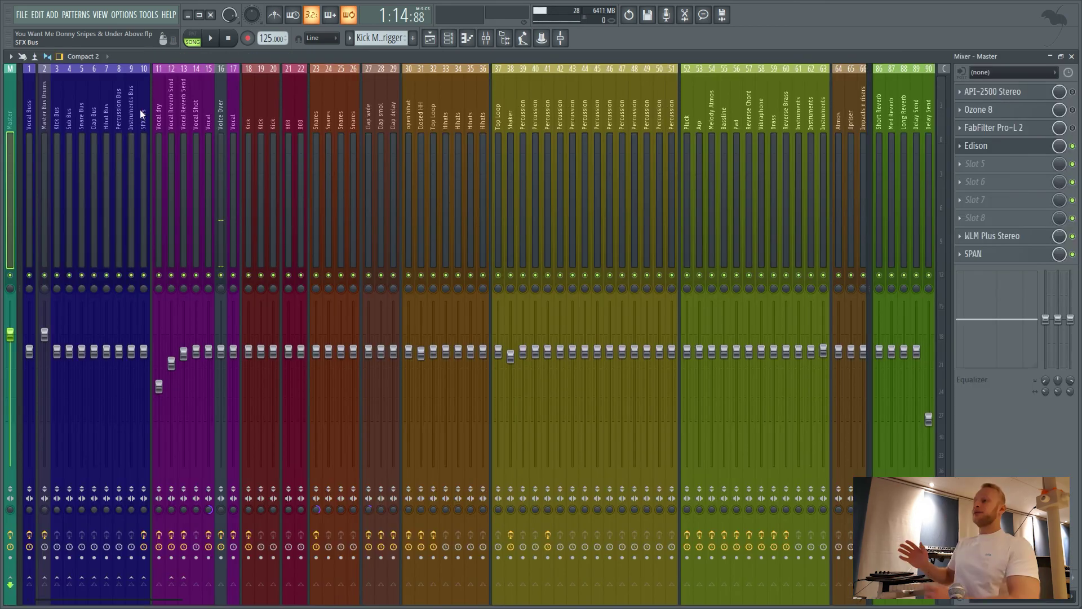